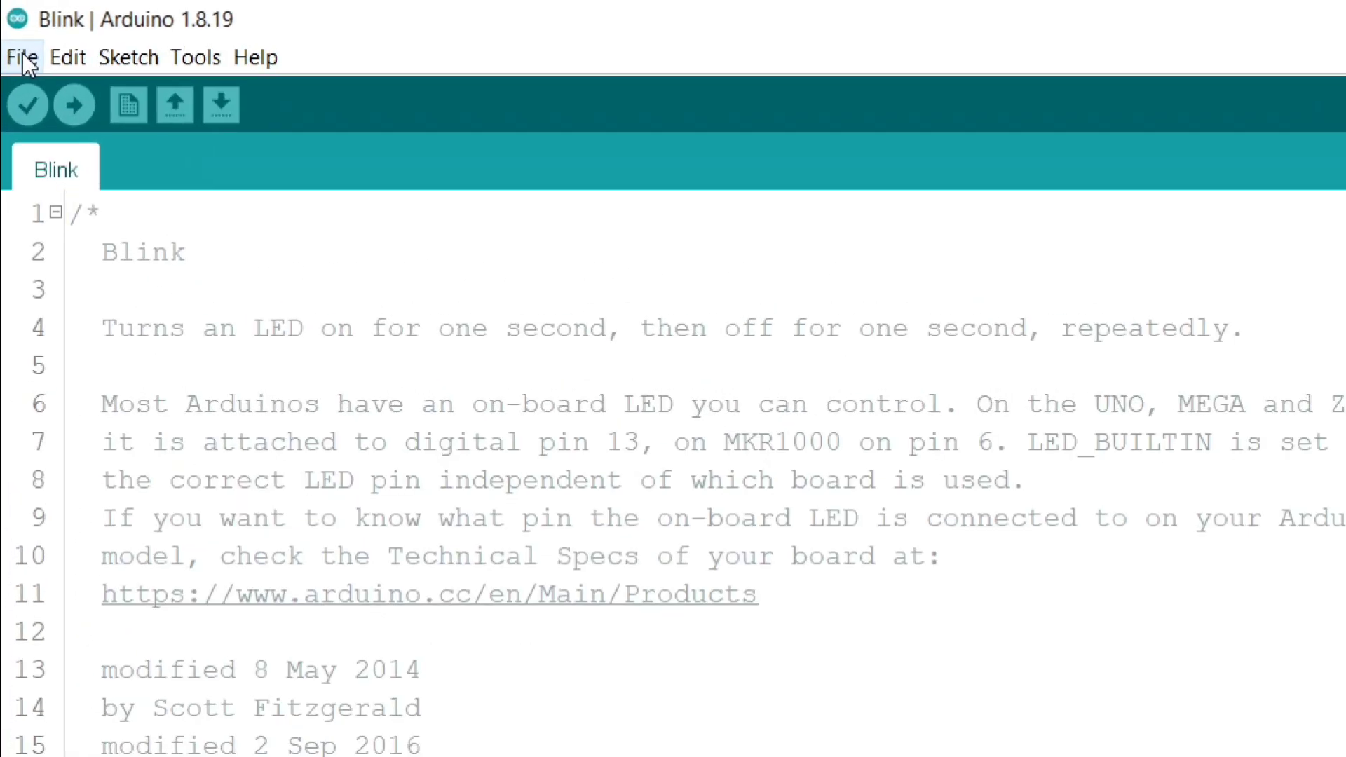
Step: Open the list of additional Boards Manager URLs from the preferences
{"action": "left_click", "coordinate": [22, 58]}
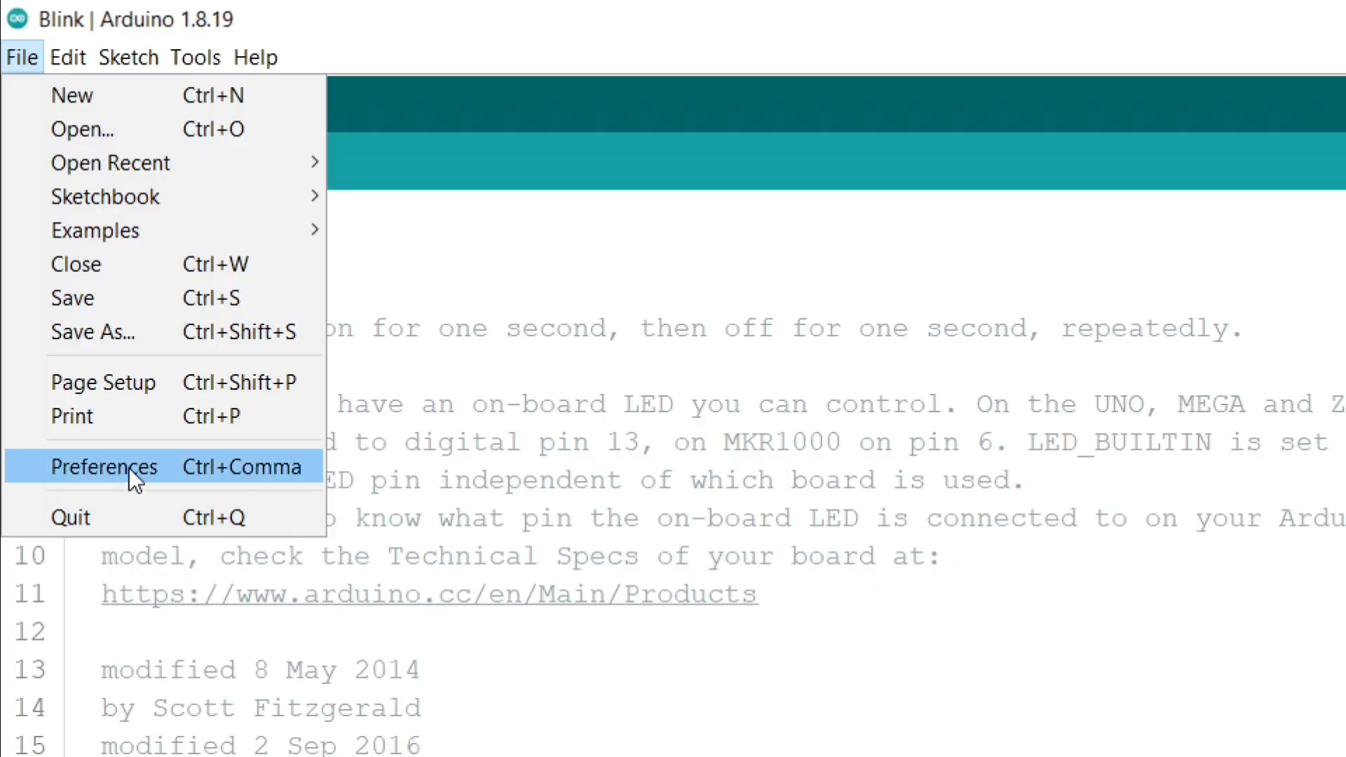
{"action": "left_click", "coordinate": [47, 468]}
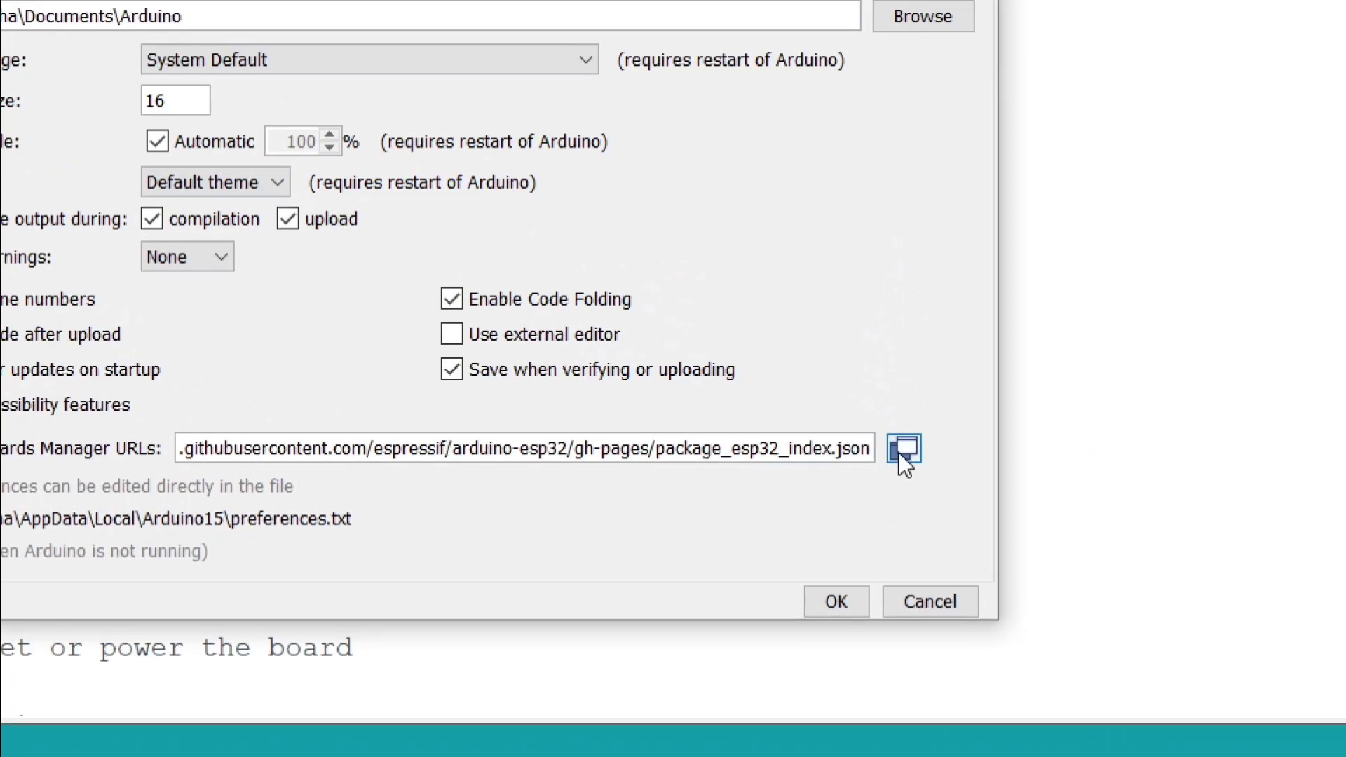
{"action": "left_click", "coordinate": [902, 450]}
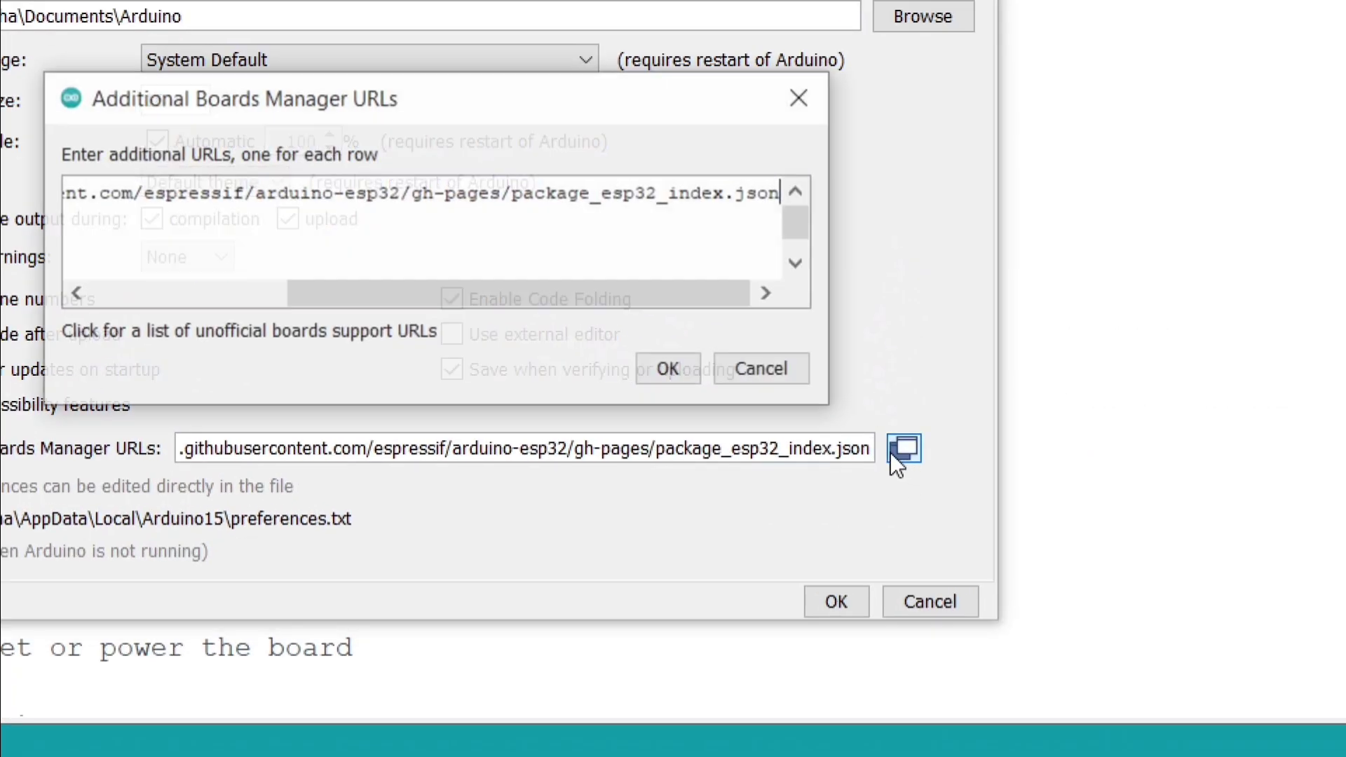
{"action": "left_click_drag", "start_coordinate": [385, 299], "coordinate": [460, 314]}
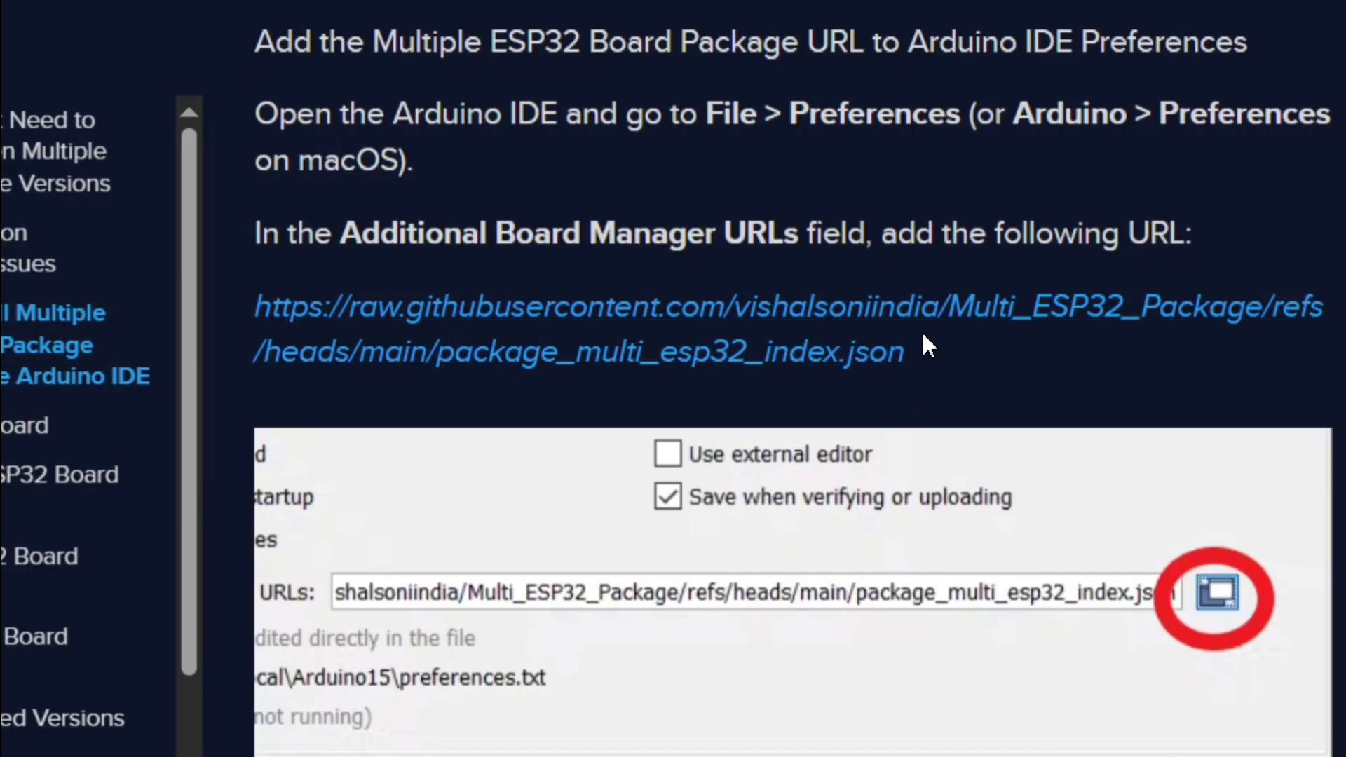
Step: Copy the multiple-ESP32 package URL ending in package_multi_esp32_index.json from the web page, add it on a new row, and save the preferences
{"action": "left_click_drag", "start_coordinate": [923, 335], "coordinate": [263, 313]}
{"action": "key", "text": "ctrl+c"}
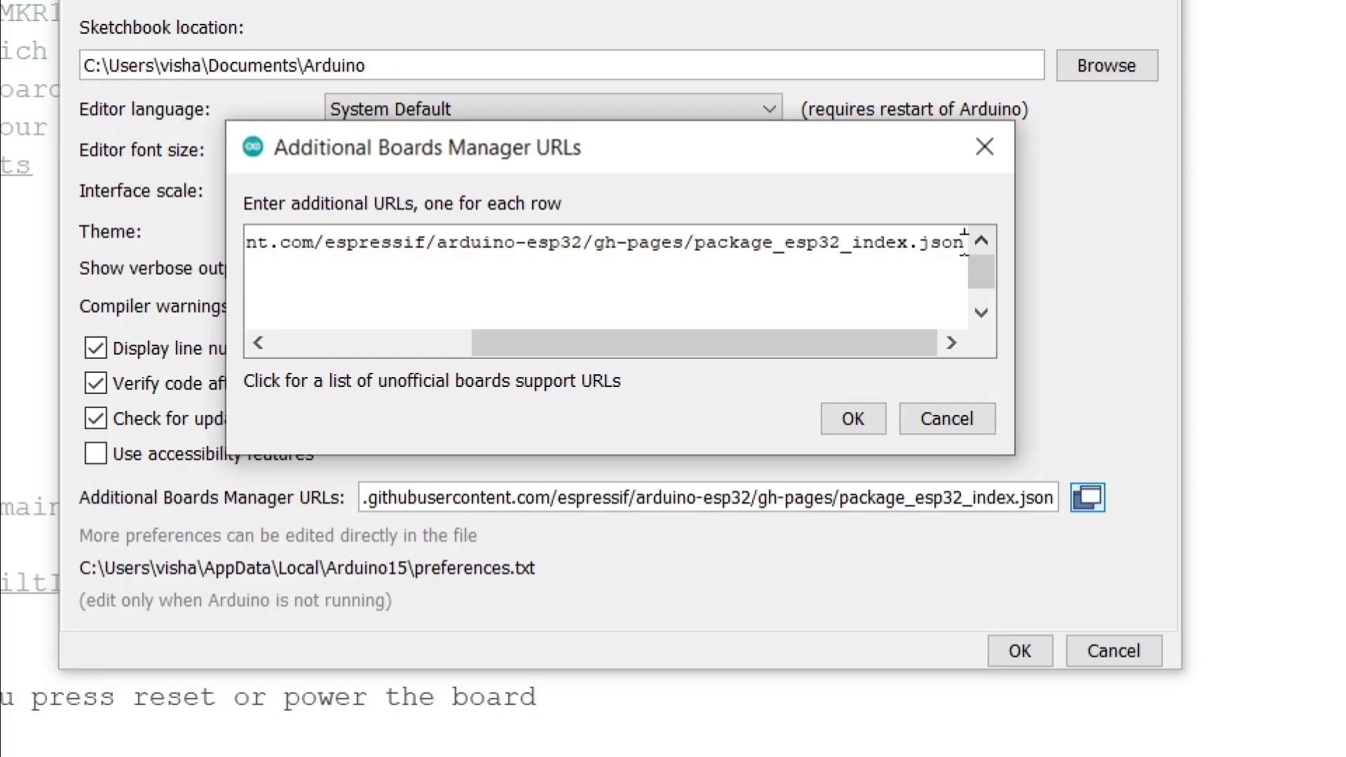
{"action": "key", "text": "Return"}
{"action": "key", "text": "ctrl+v"}
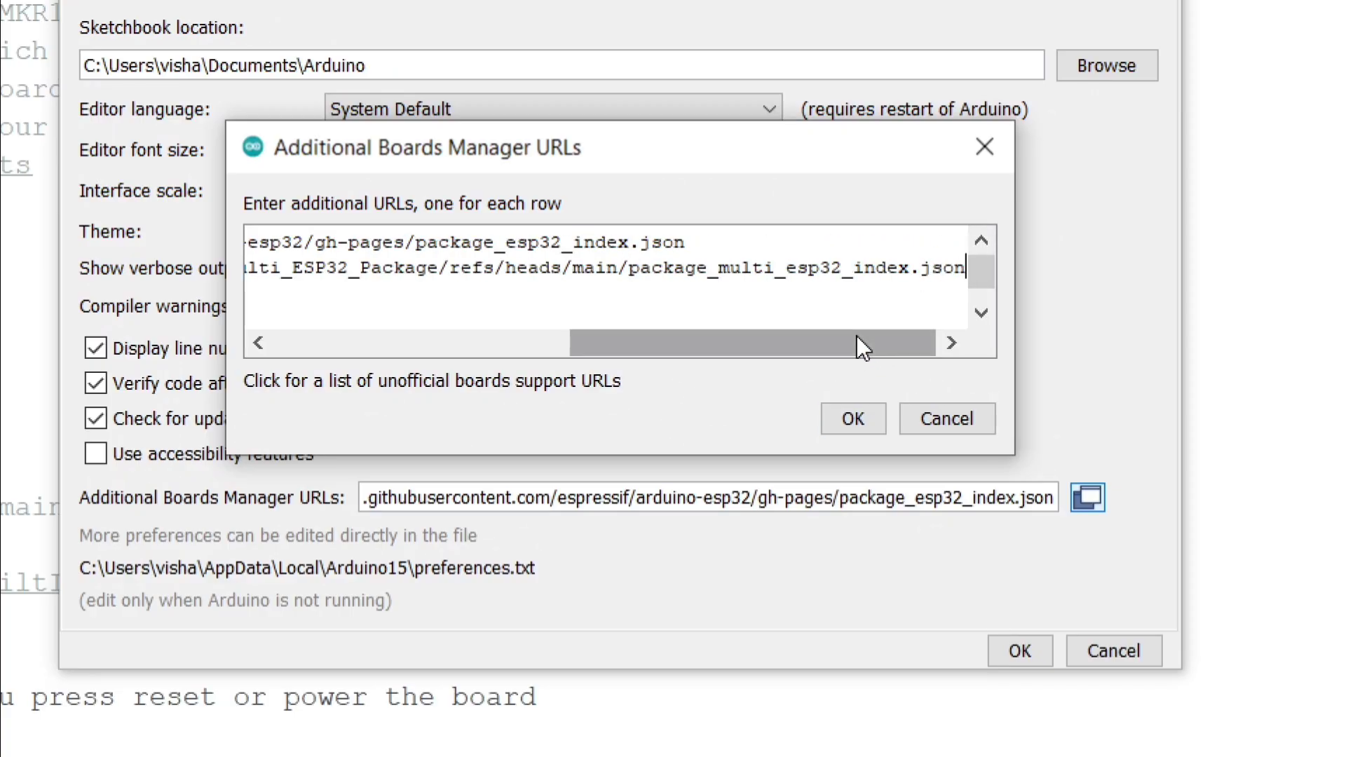
{"action": "mouse_move", "coordinate": [853, 334]}
{"action": "left_mouse_down"}
{"action": "mouse_move", "coordinate": [835, 335]}
{"action": "mouse_move", "coordinate": [866, 335]}
{"action": "left_mouse_up"}
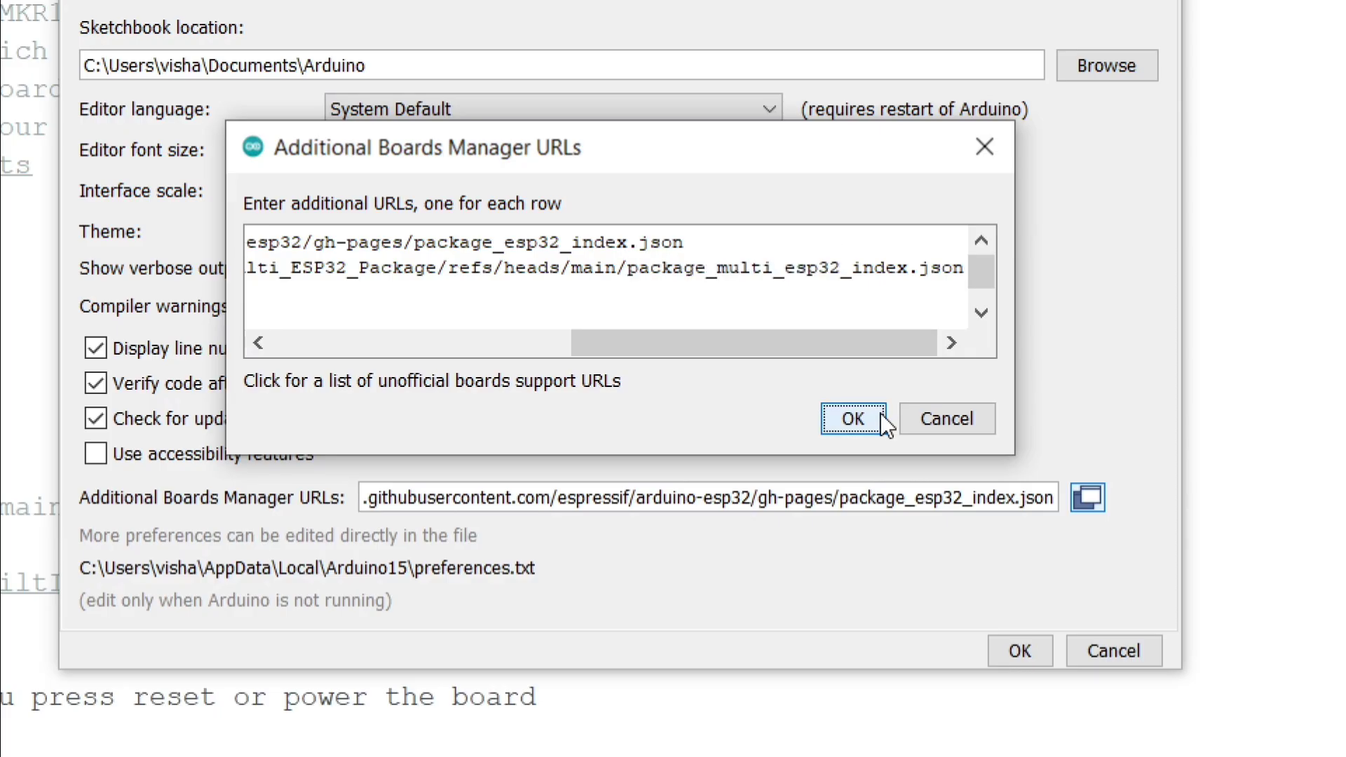
{"action": "left_click", "coordinate": [857, 418]}
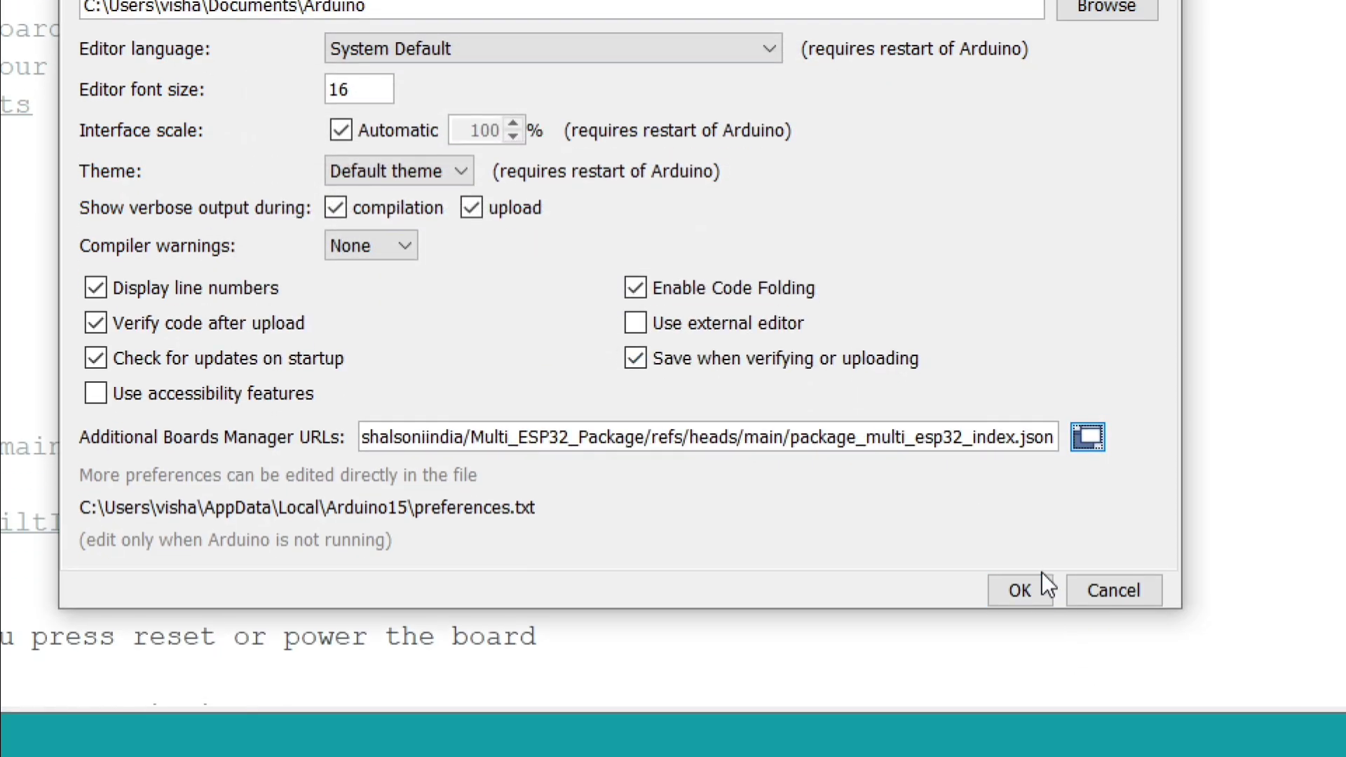
{"action": "left_click", "coordinate": [1042, 586]}
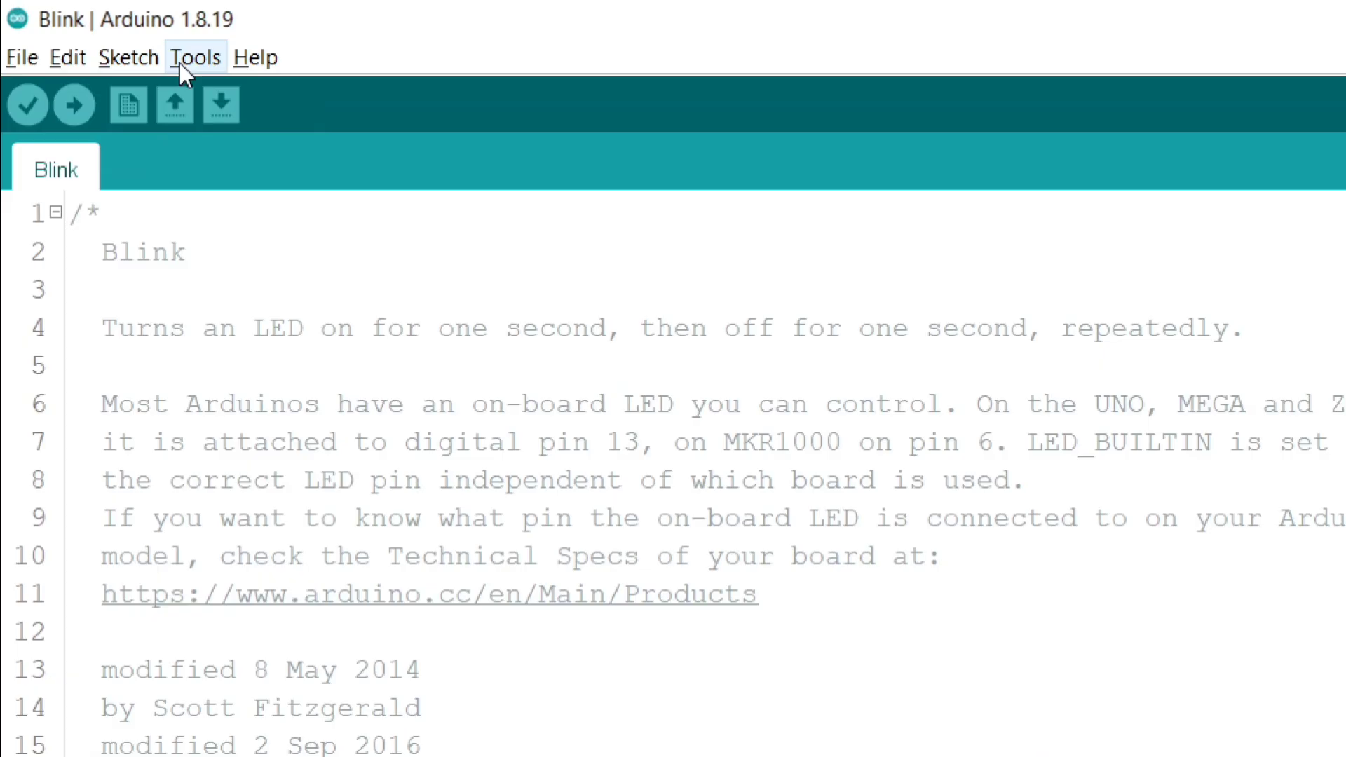
Step: Open the Boards Manager and search for esp32
{"action": "left_click", "coordinate": [179, 62]}
{"action": "mouse_move", "coordinate": [401, 414]}
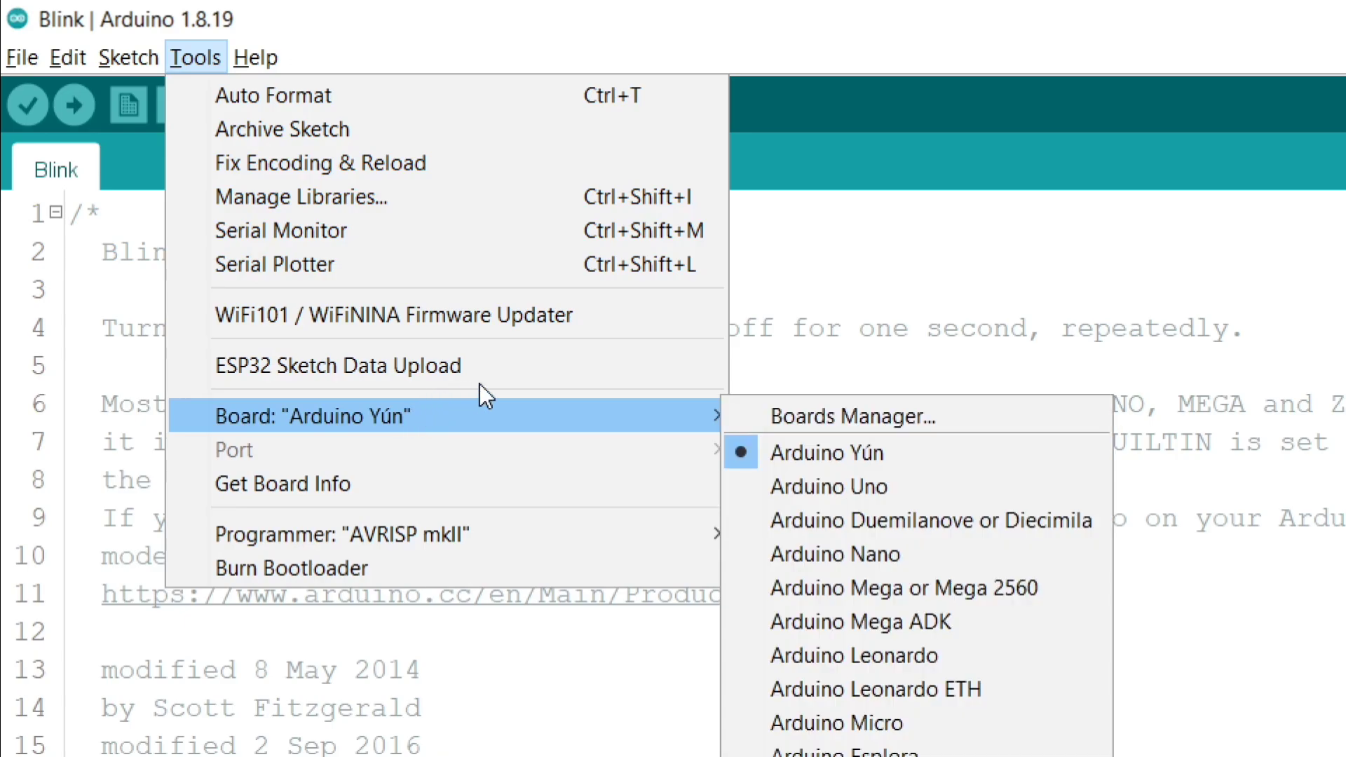
{"action": "left_click", "coordinate": [804, 415]}
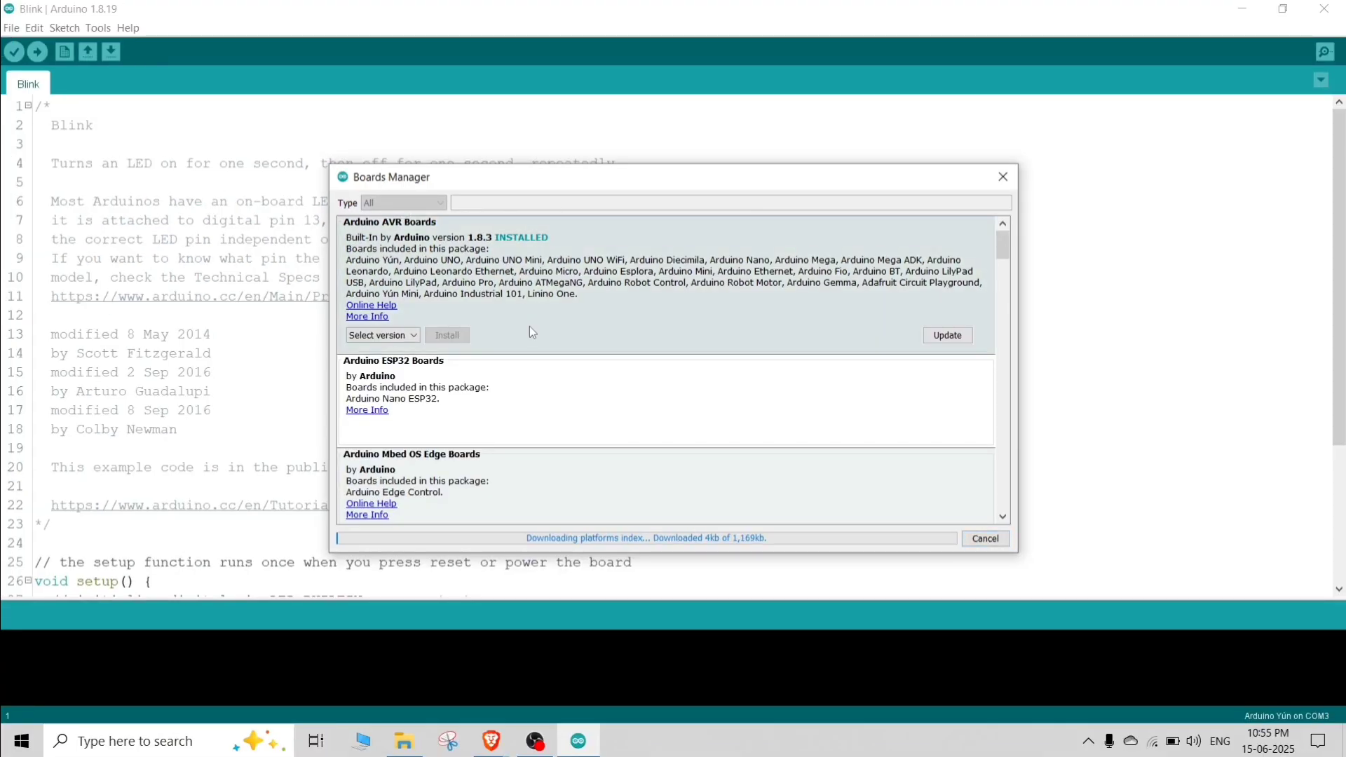
{"action": "mouse_move", "coordinate": [711, 399]}
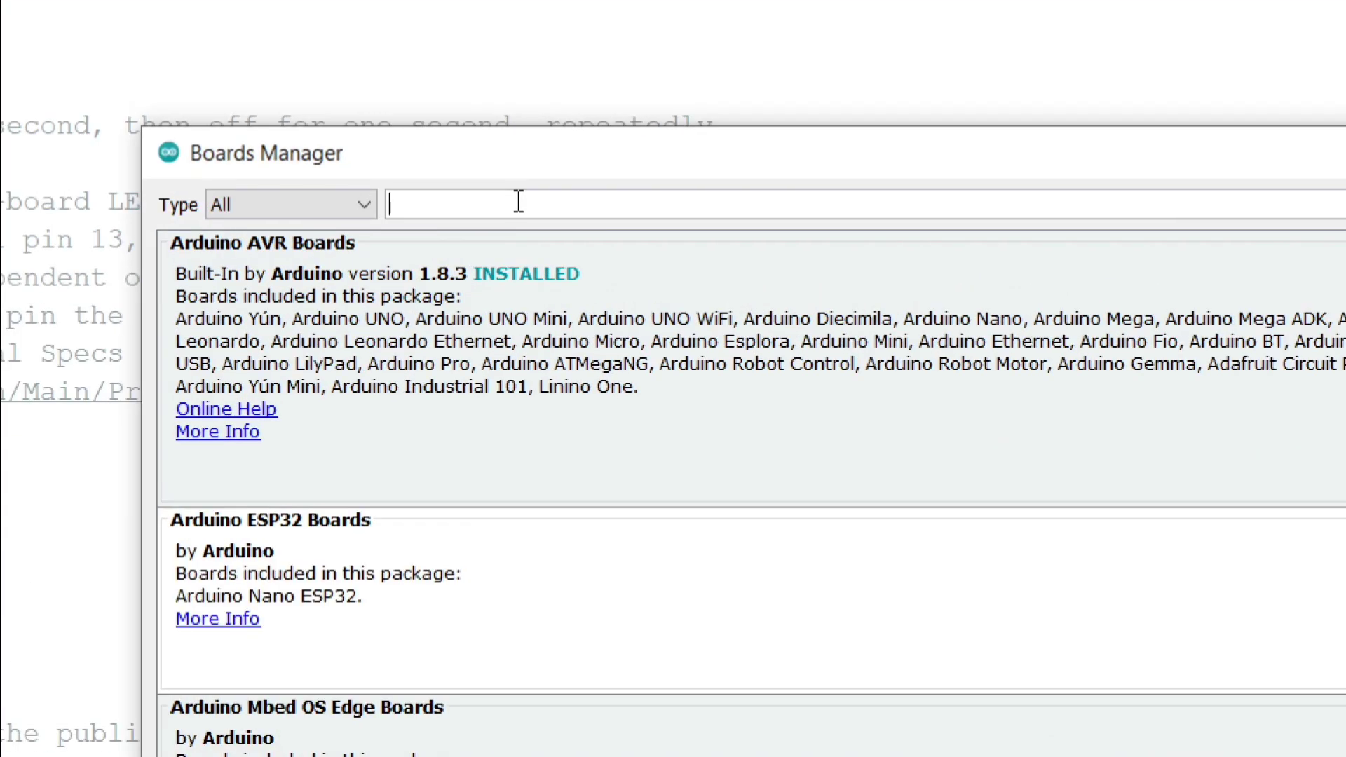
{"action": "type", "text": "esp32"}
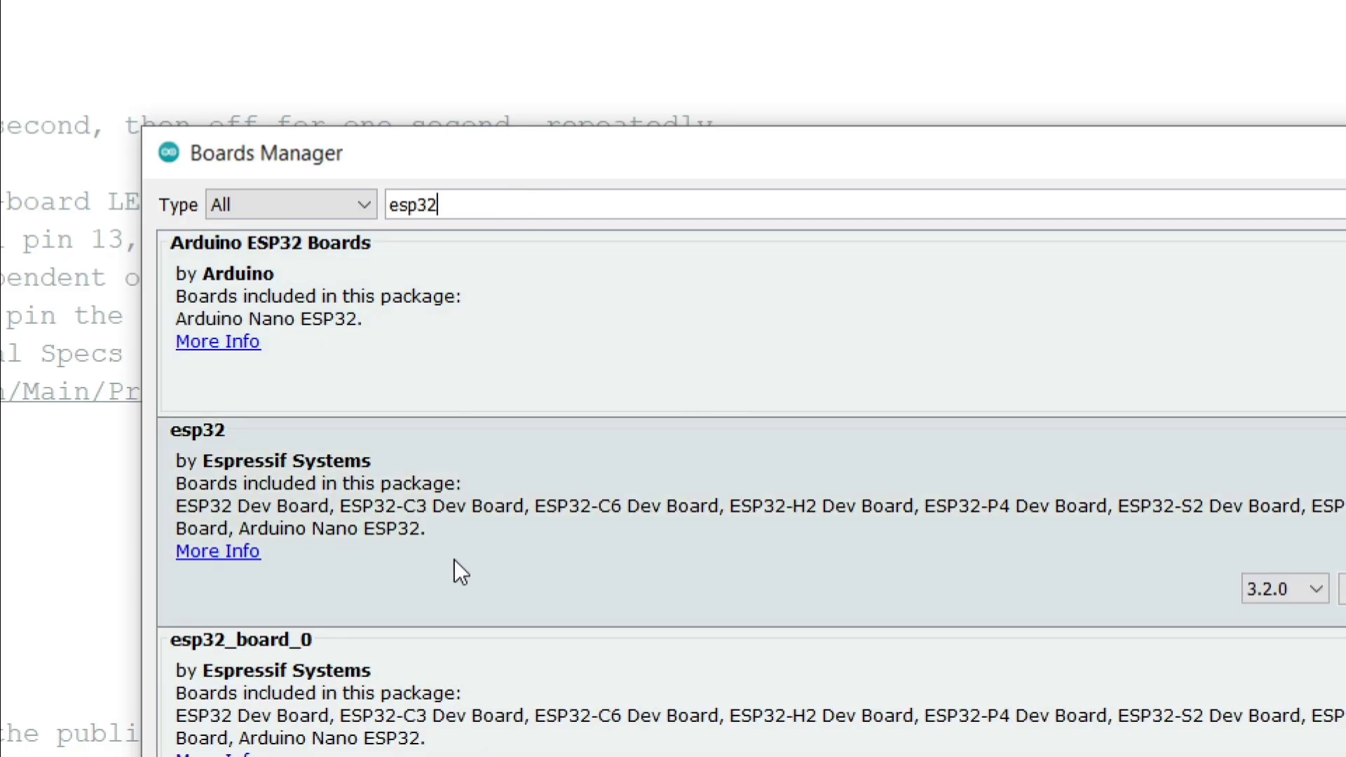
Step: Find the esp32_board_0 package among the results and install its version 3.2.0
{"action": "scroll", "coordinate": [454, 561], "scroll_direction": "down", "scroll_amount": 3}
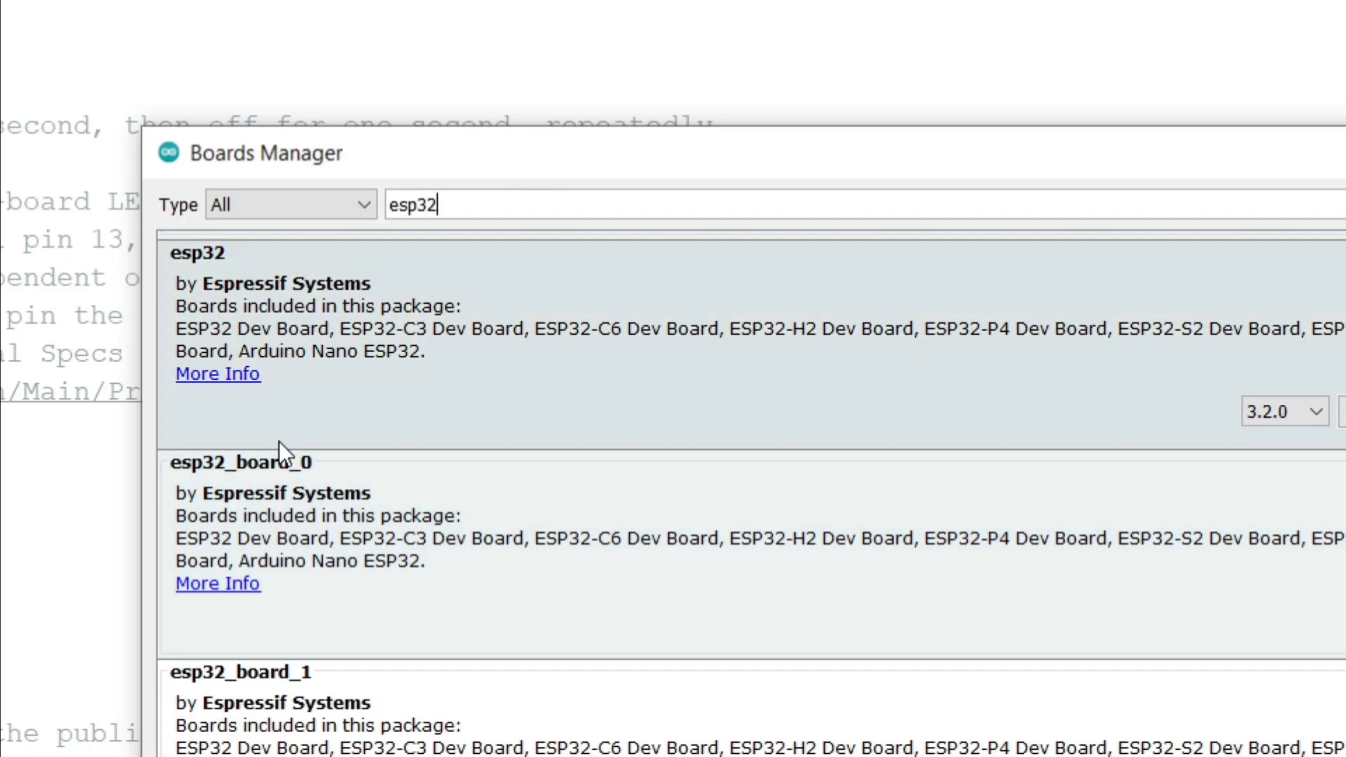
{"action": "scroll", "coordinate": [279, 421], "scroll_direction": "down", "scroll_amount": 1}
{"action": "scroll", "coordinate": [286, 385], "scroll_direction": "up", "scroll_amount": 2}
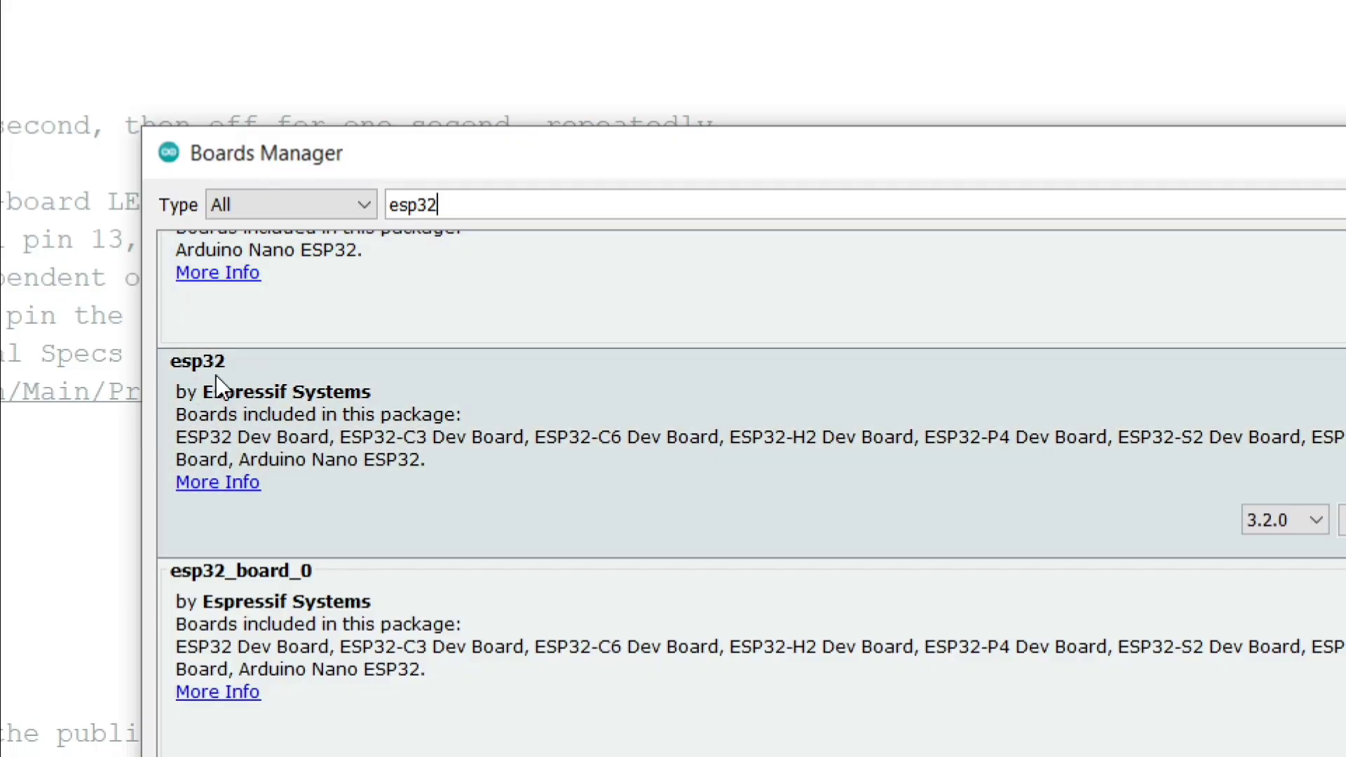
{"action": "scroll", "coordinate": [419, 427], "scroll_direction": "down", "scroll_amount": 4}
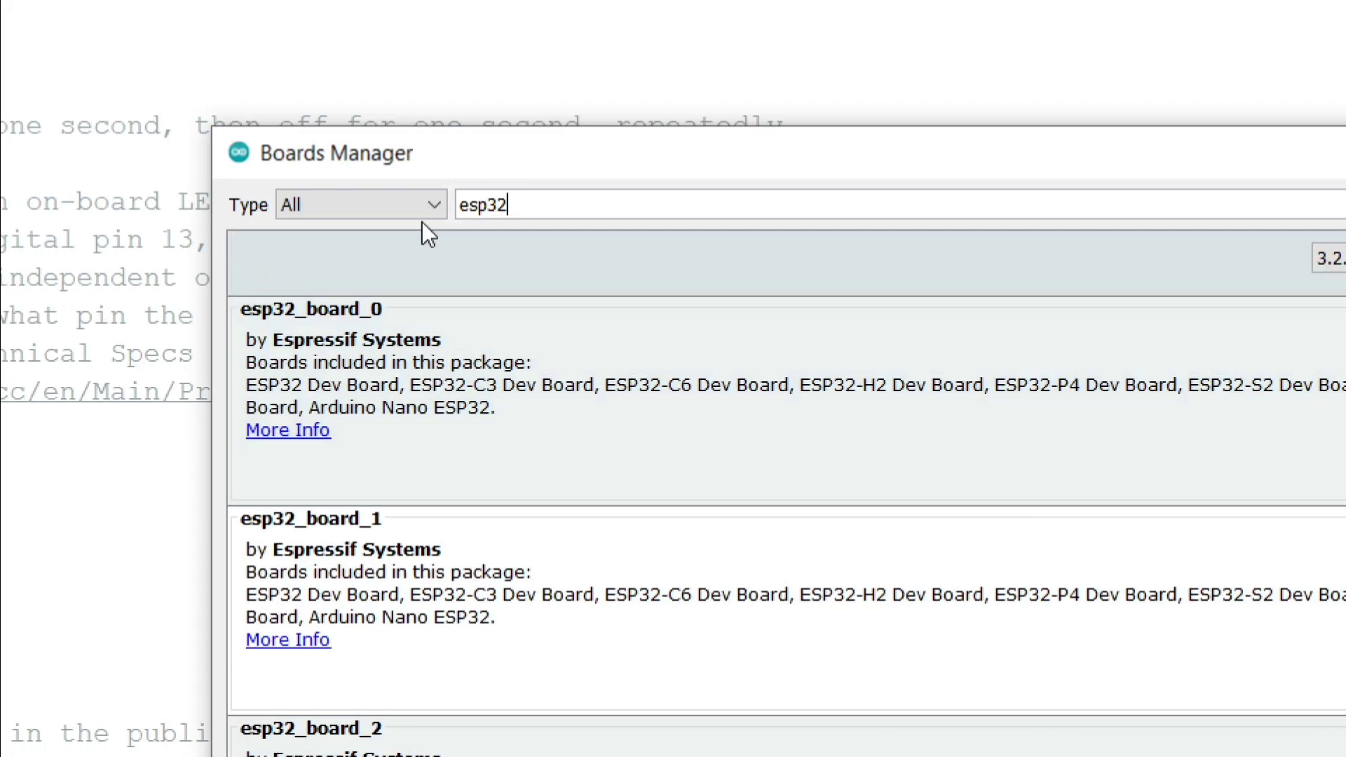
{"action": "scroll", "coordinate": [414, 470], "scroll_direction": "down", "scroll_amount": 8}
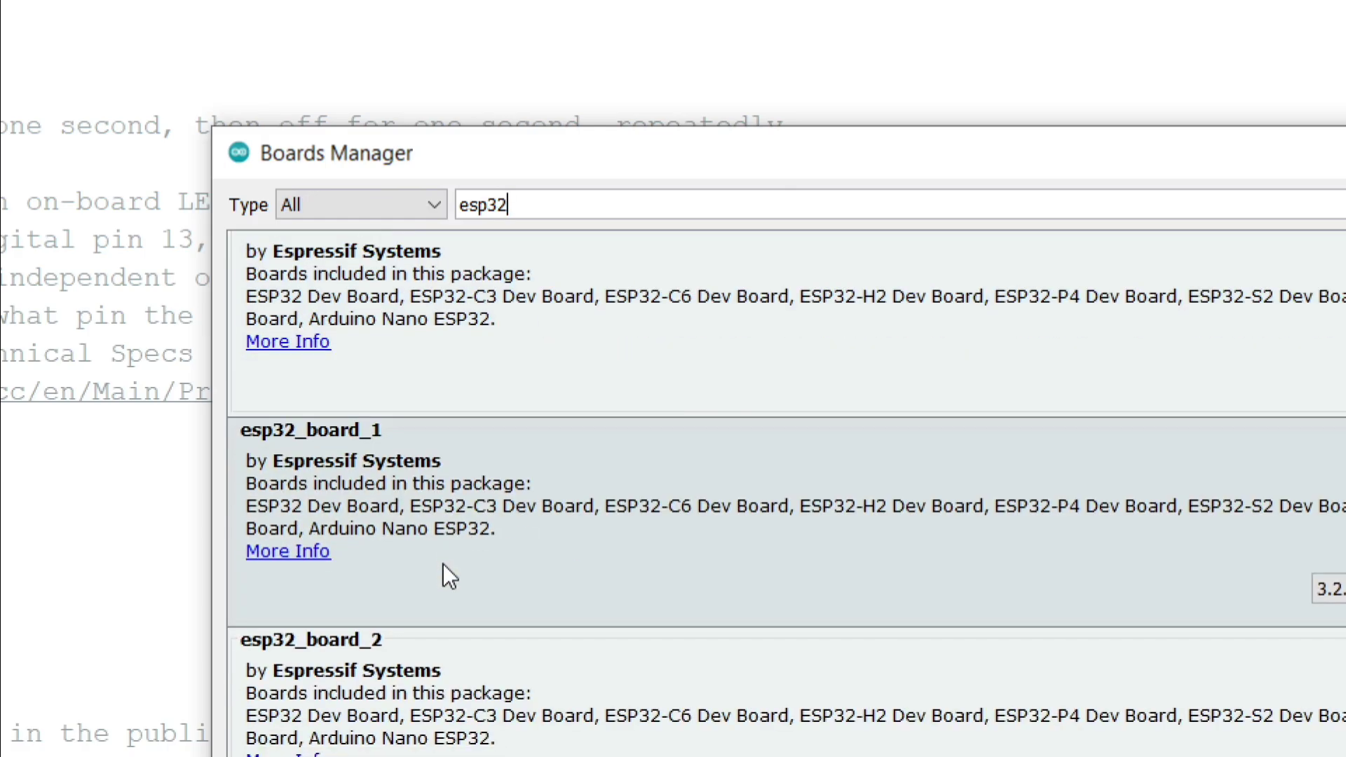
{"action": "scroll", "coordinate": [490, 650], "scroll_direction": "down", "scroll_amount": 3}
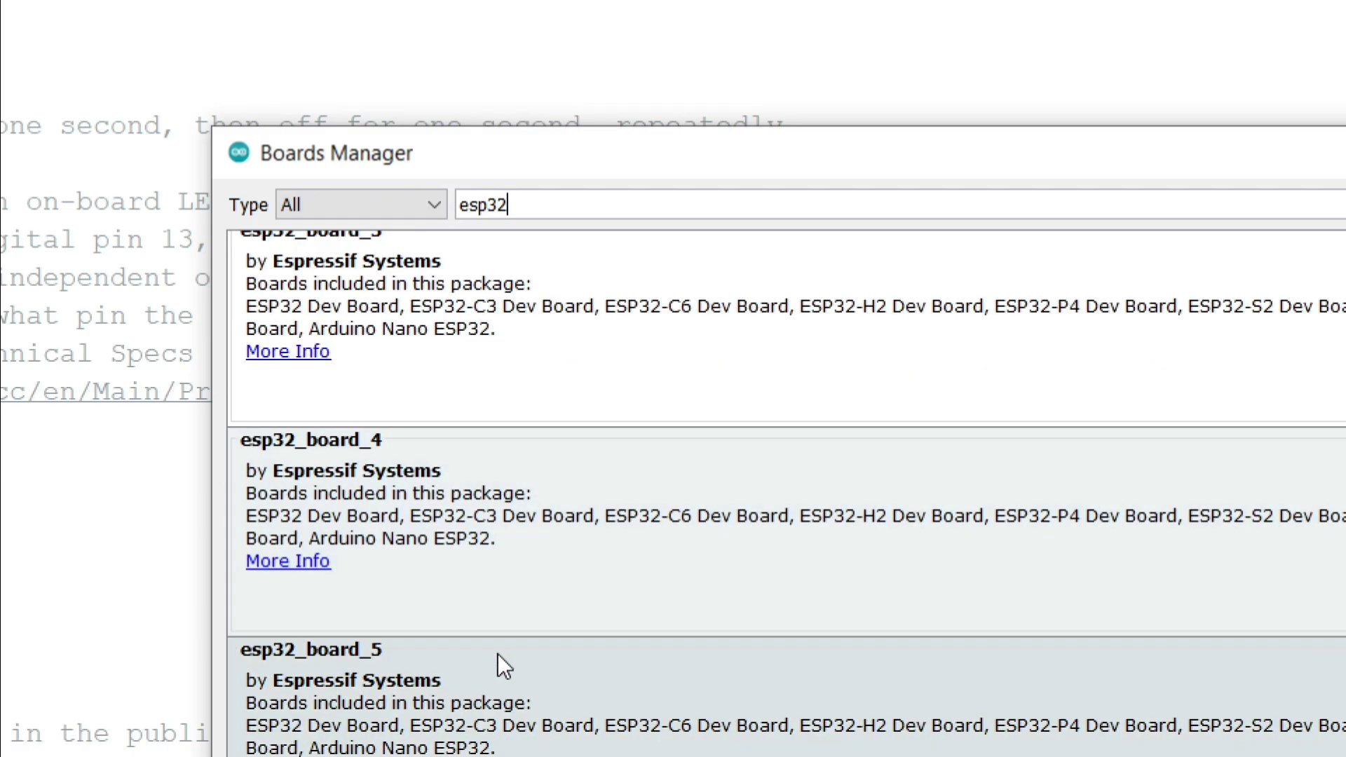
{"action": "scroll", "coordinate": [547, 642], "scroll_direction": "up", "scroll_amount": 6}
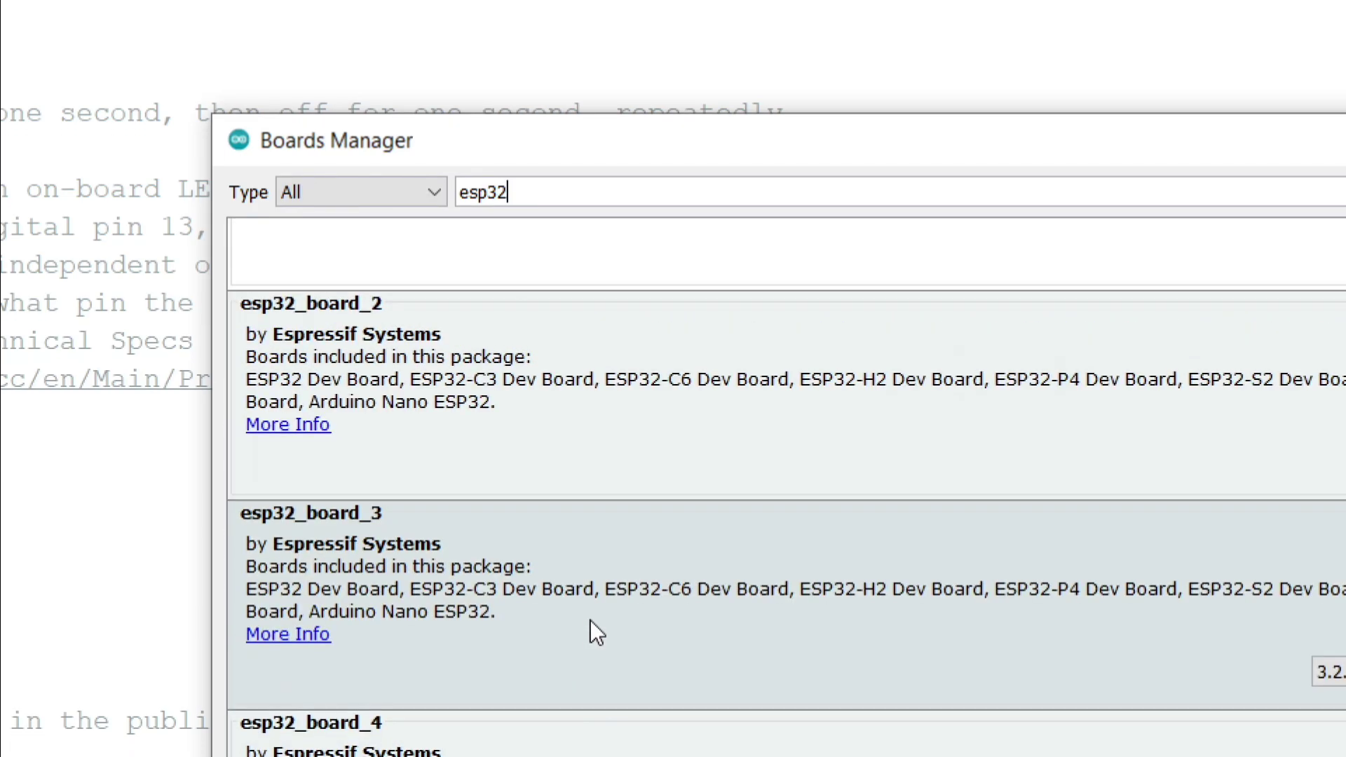
{"action": "scroll", "coordinate": [591, 618], "scroll_direction": "up", "scroll_amount": 6}
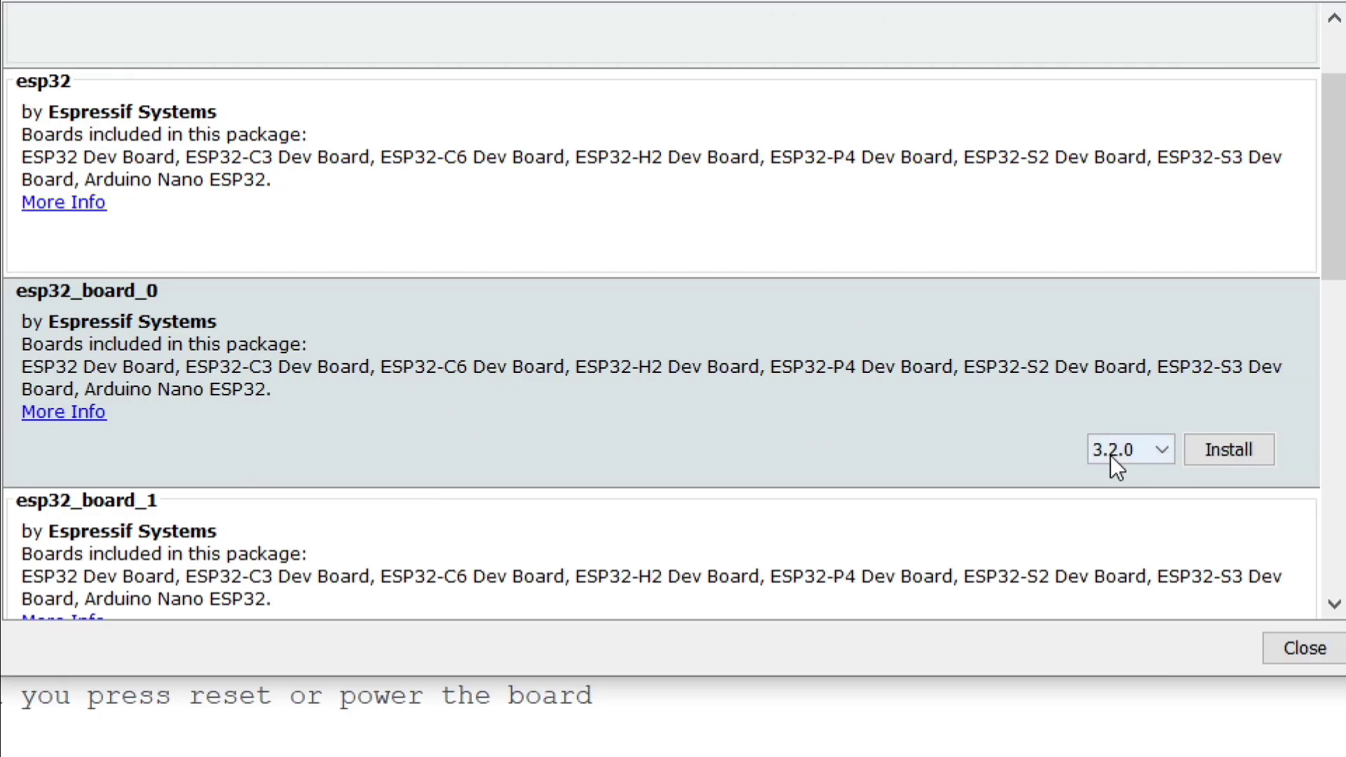
{"action": "left_click", "coordinate": [1206, 449]}
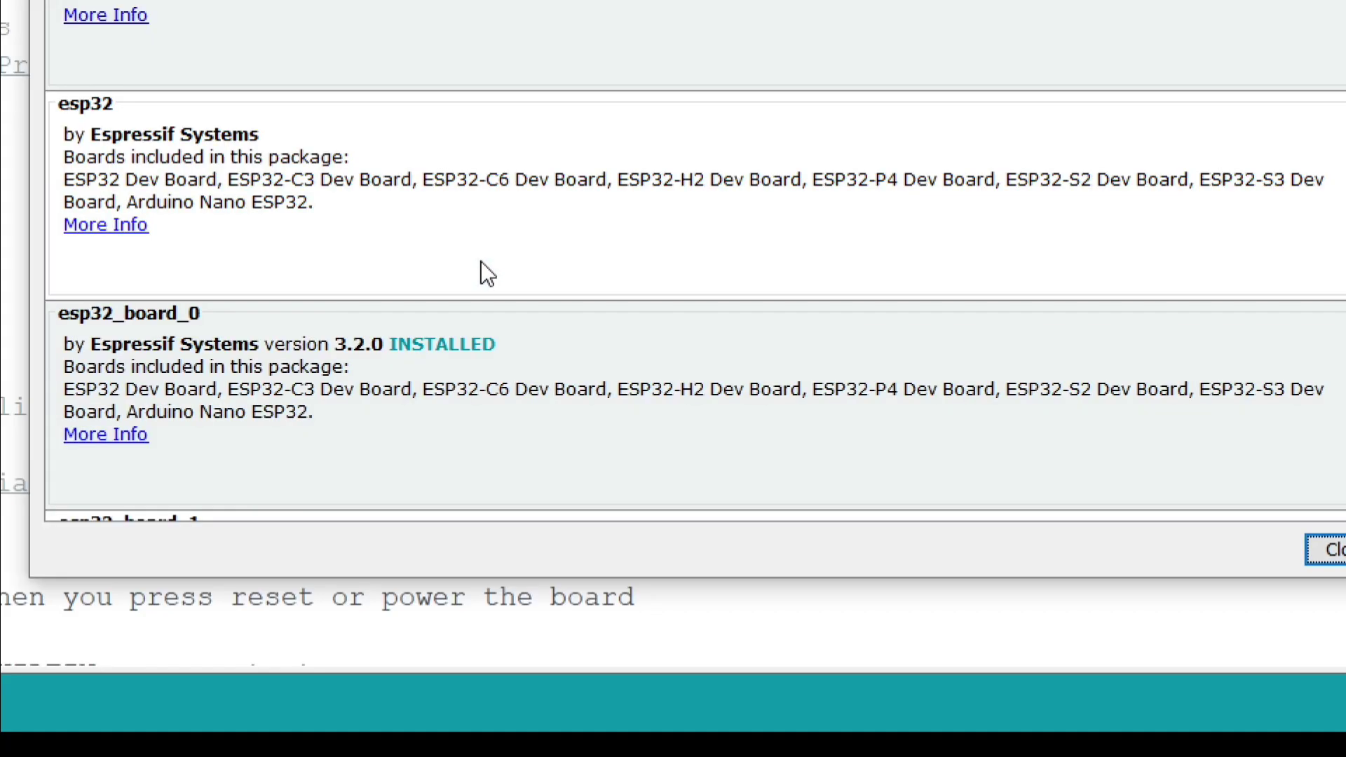
Step: Choose version 3.1.1 for the esp32_board_1 package and install it
{"action": "mouse_move", "coordinate": [436, 318]}
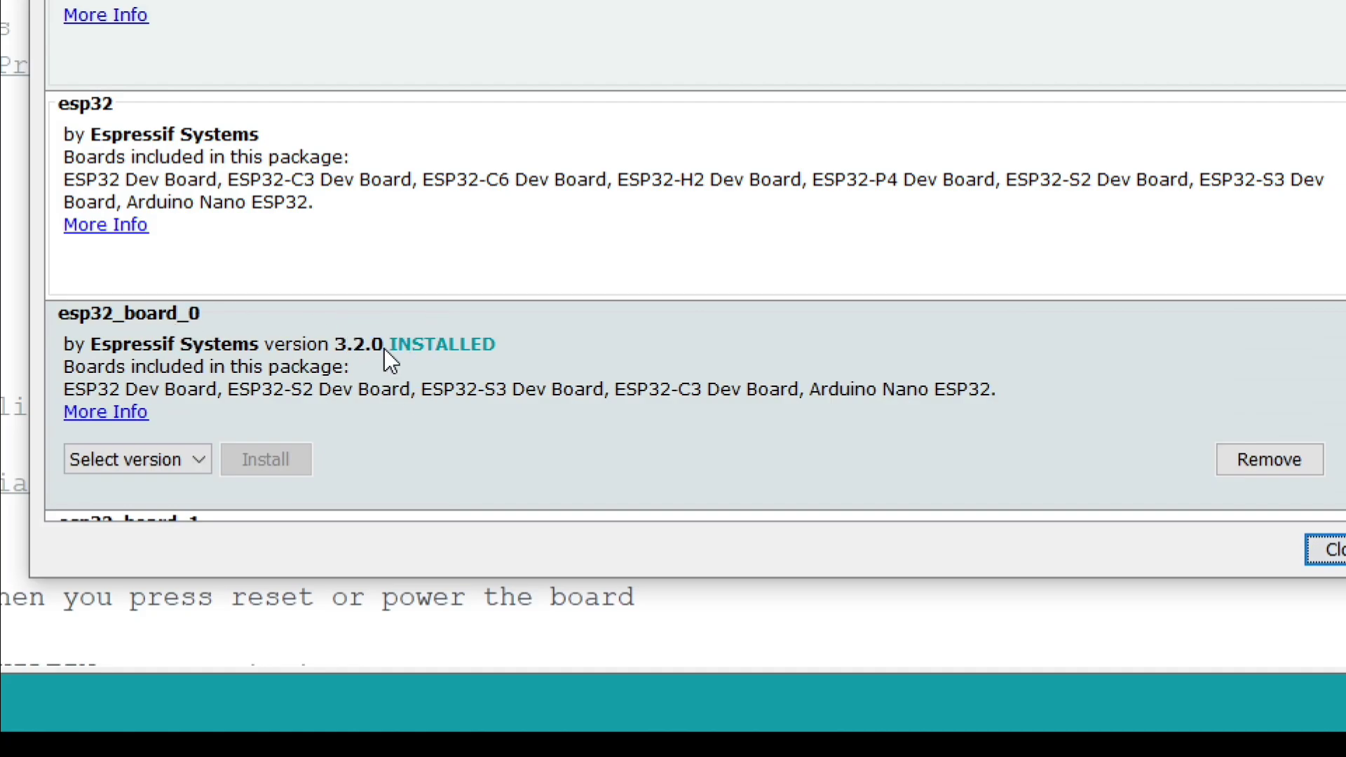
{"action": "scroll", "coordinate": [390, 351], "scroll_direction": "down", "scroll_amount": 1}
{"action": "scroll", "coordinate": [397, 358], "scroll_direction": "down", "scroll_amount": 4}
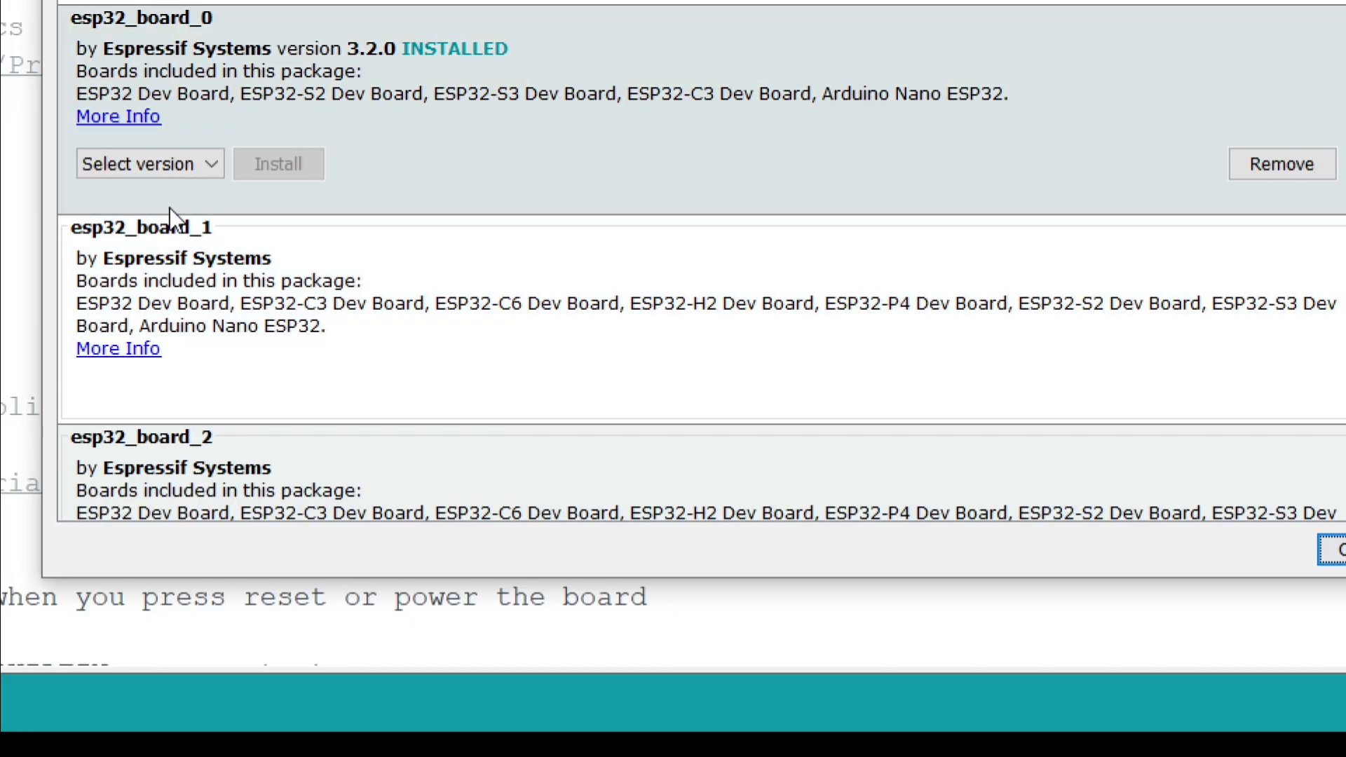
{"action": "left_click", "coordinate": [190, 235]}
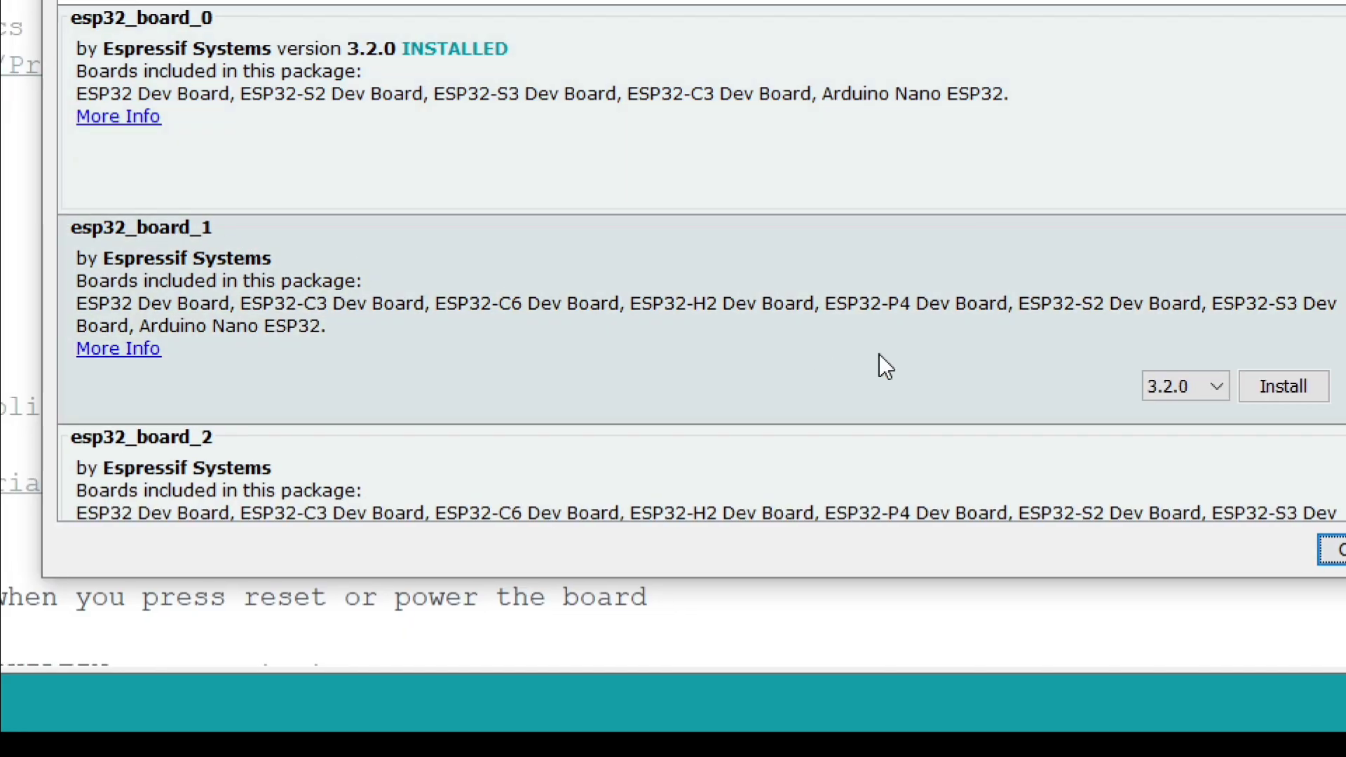
{"action": "left_click", "coordinate": [1175, 384]}
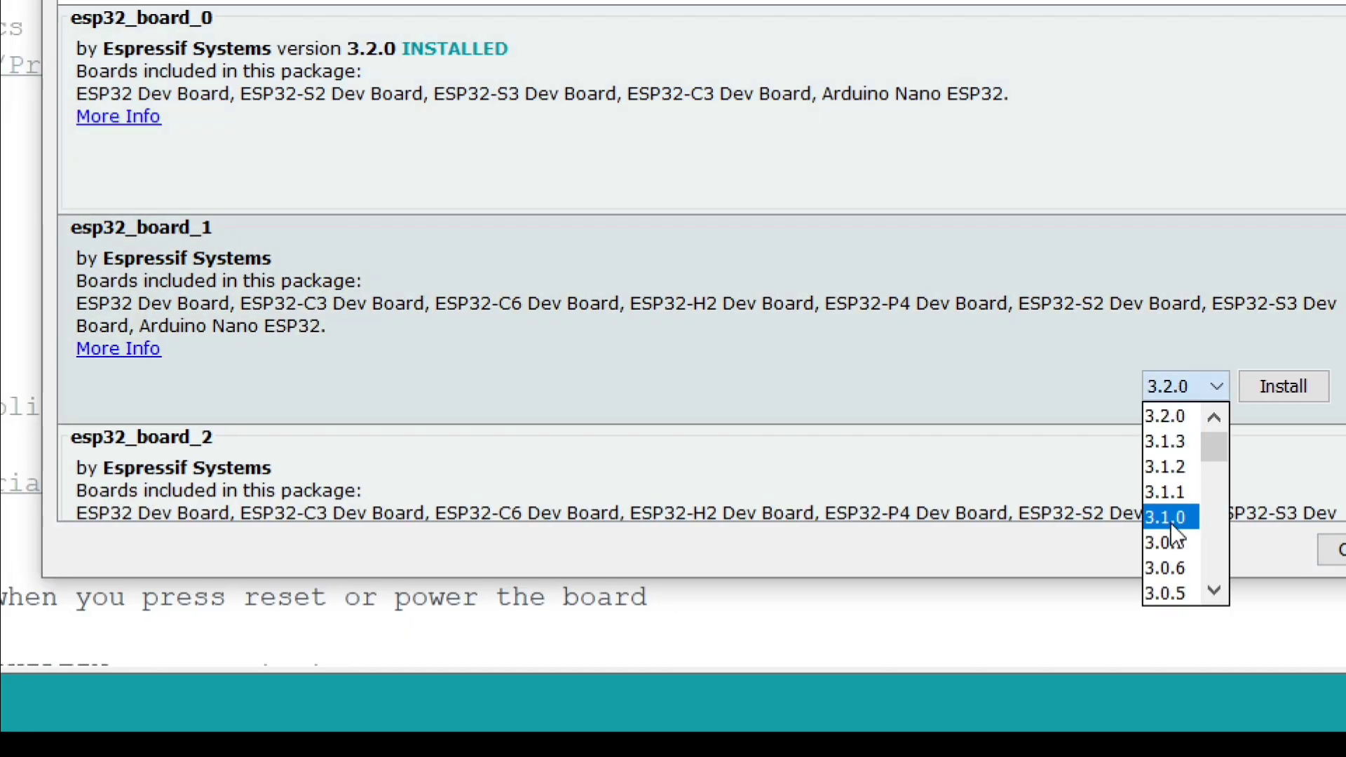
{"action": "scroll", "coordinate": [1173, 540], "scroll_direction": "down", "scroll_amount": 2}
{"action": "scroll", "coordinate": [1174, 484], "scroll_direction": "up", "scroll_amount": 2}
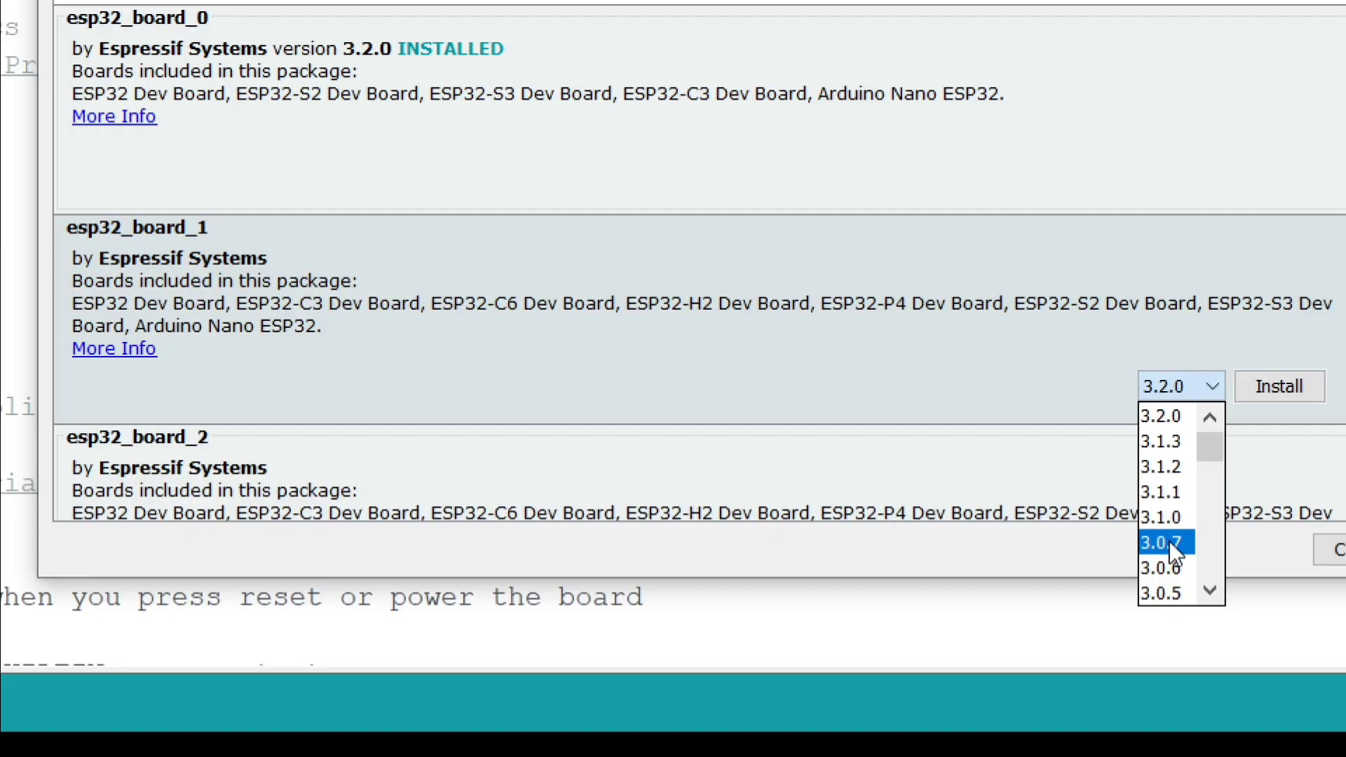
{"action": "left_click", "coordinate": [1172, 480]}
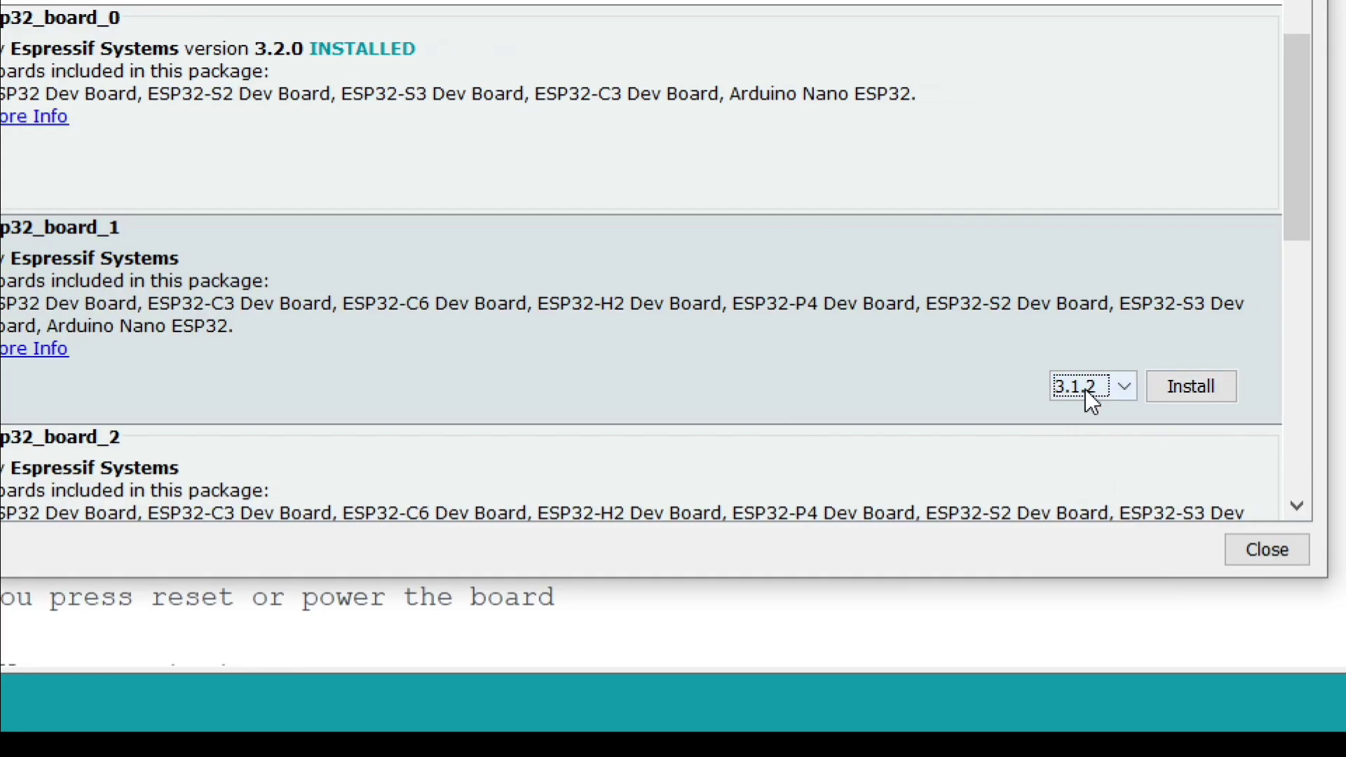
{"action": "left_click", "coordinate": [1174, 387]}
{"action": "left_click", "coordinate": [1078, 494]}
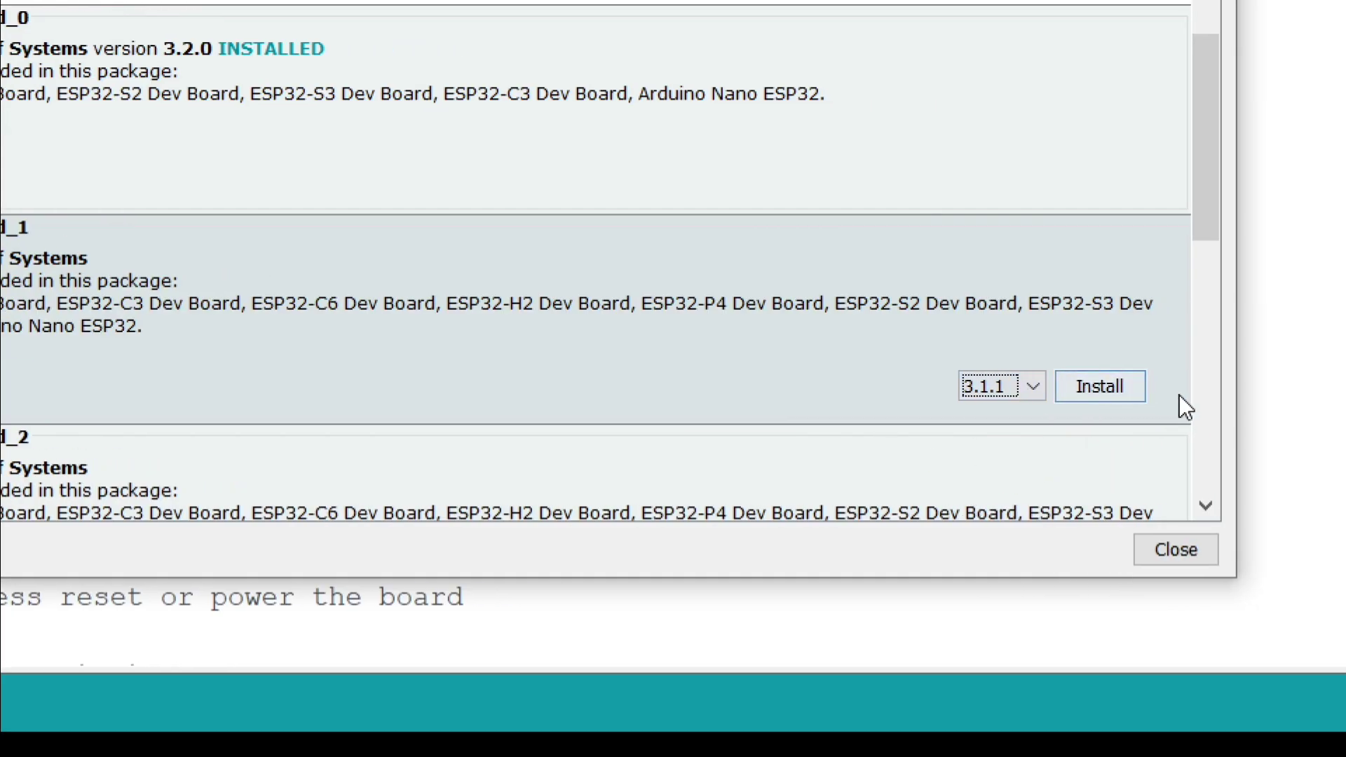
{"action": "left_click", "coordinate": [1204, 387]}
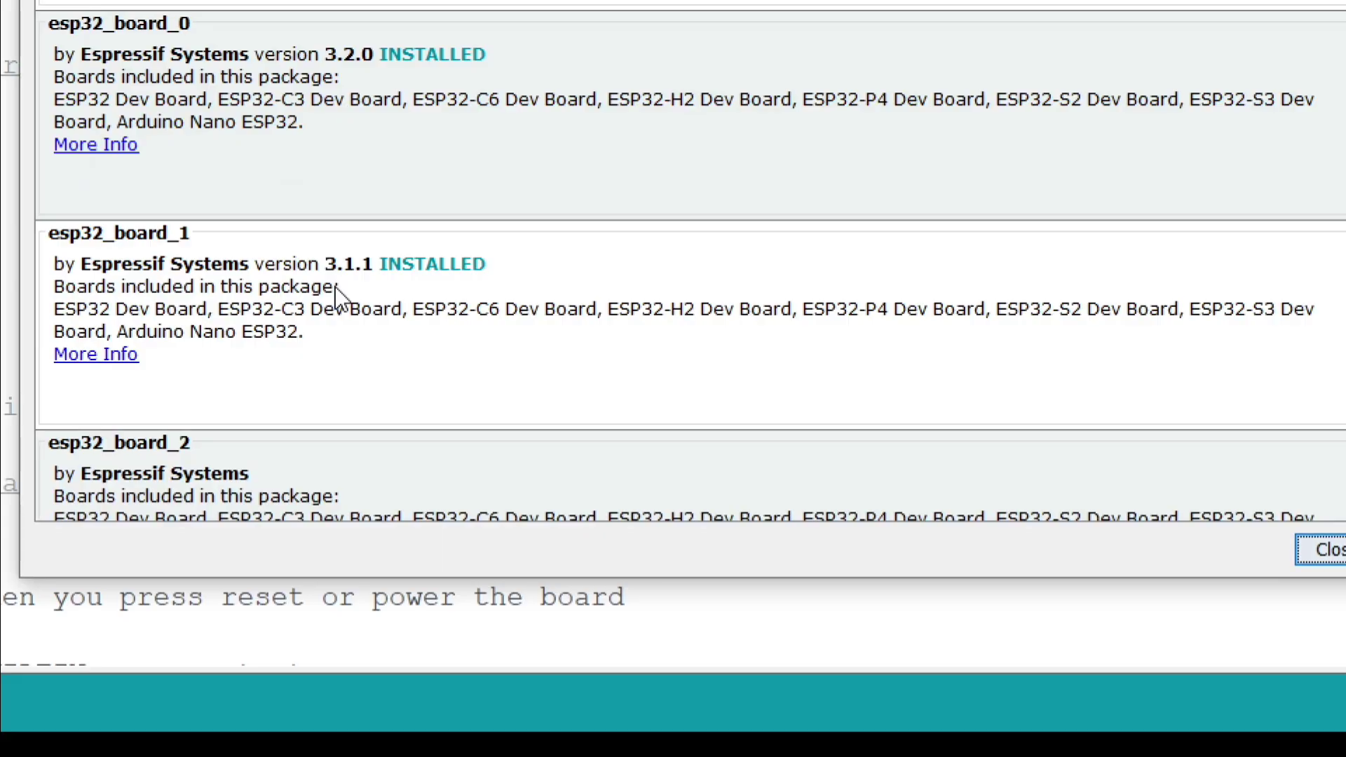
{"action": "left_click", "coordinate": [235, 245]}
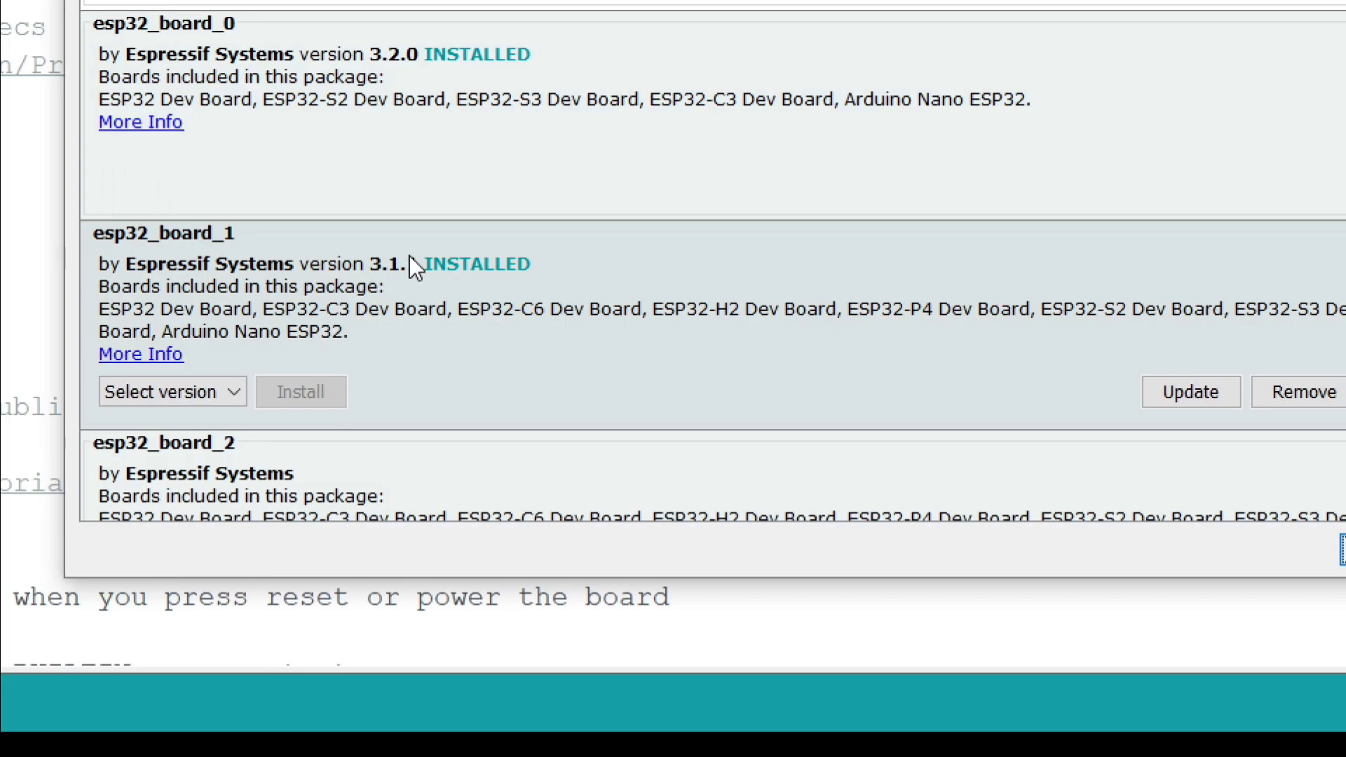
Step: Choose version 2.0.10 for the esp32_board_2 package and install it
{"action": "scroll", "coordinate": [432, 289], "scroll_direction": "down", "scroll_amount": 5}
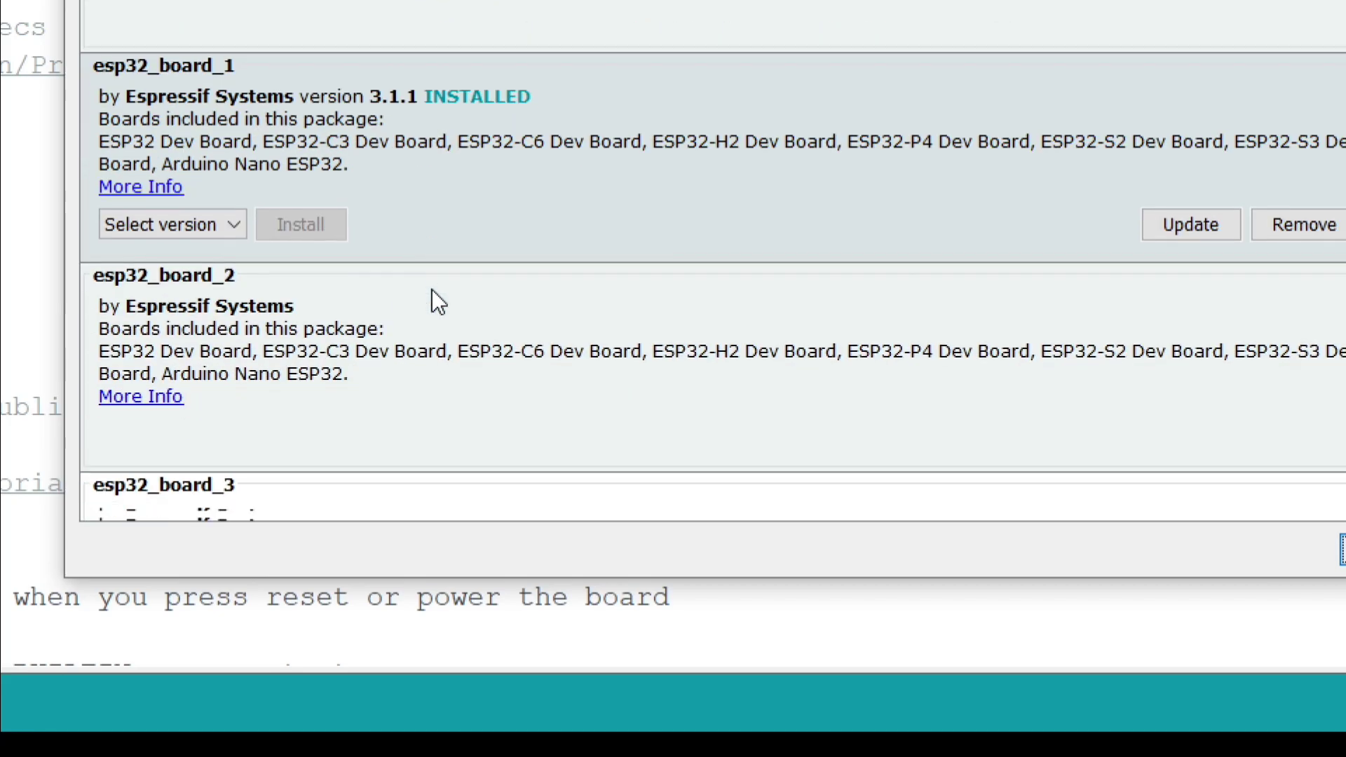
{"action": "left_click", "coordinate": [434, 300]}
{"action": "left_click", "coordinate": [1114, 406]}
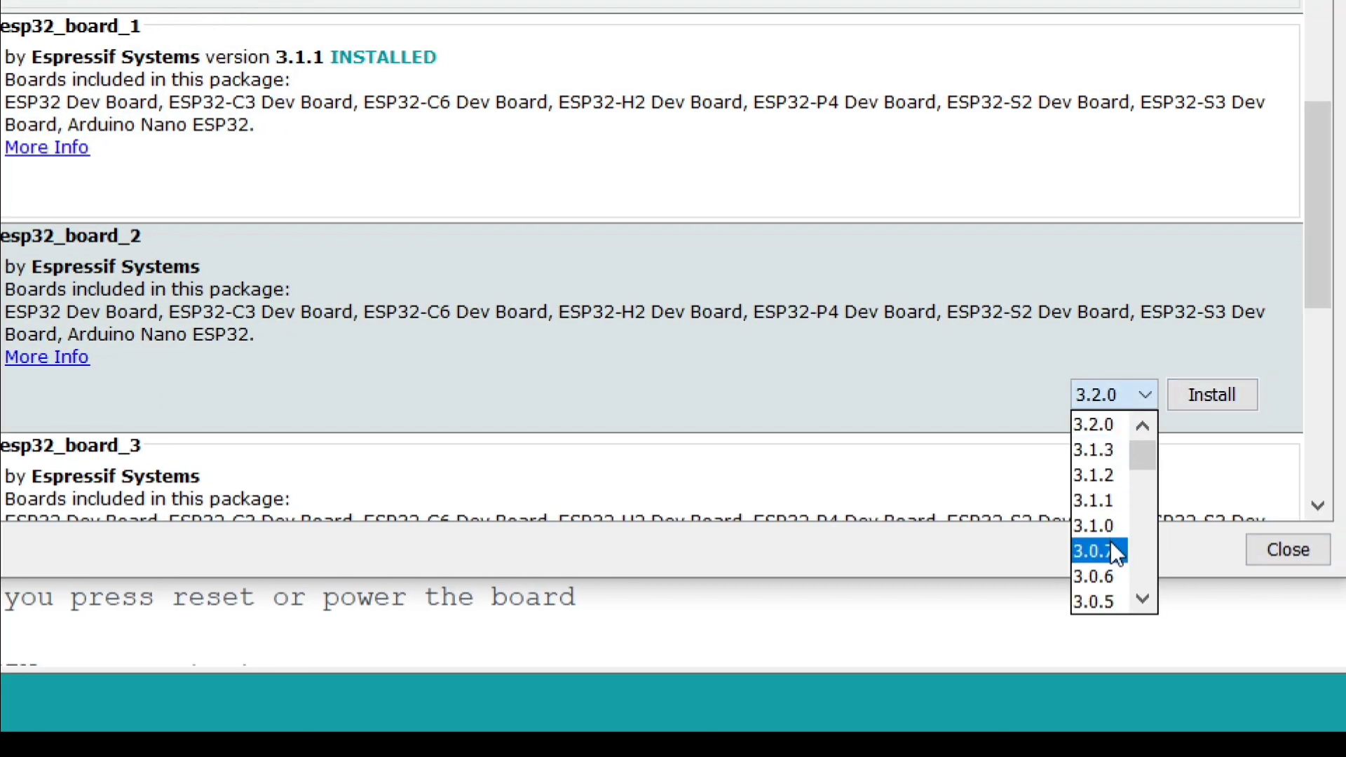
{"action": "scroll", "coordinate": [1109, 541], "scroll_direction": "down", "scroll_amount": 5}
{"action": "scroll", "coordinate": [1116, 496], "scroll_direction": "down", "scroll_amount": 3}
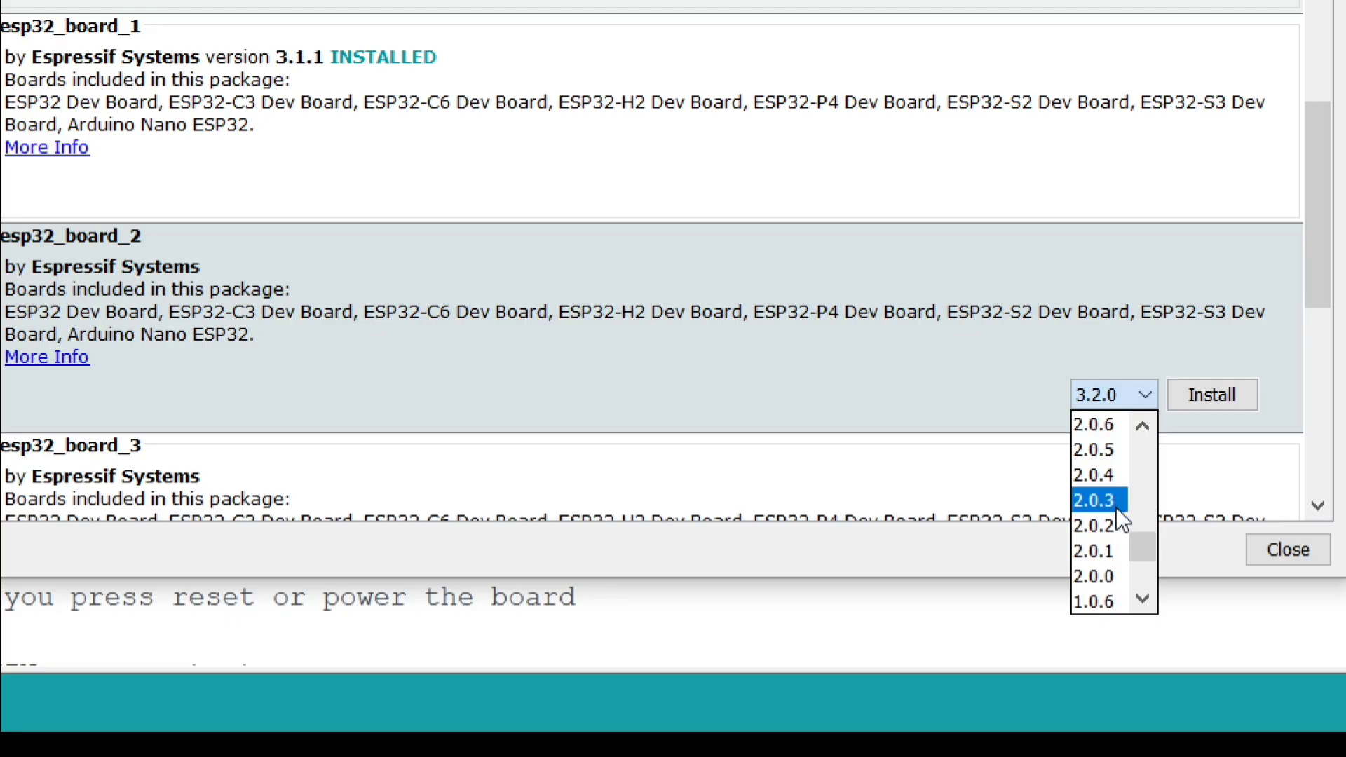
{"action": "scroll", "coordinate": [1115, 481], "scroll_direction": "up", "scroll_amount": 2}
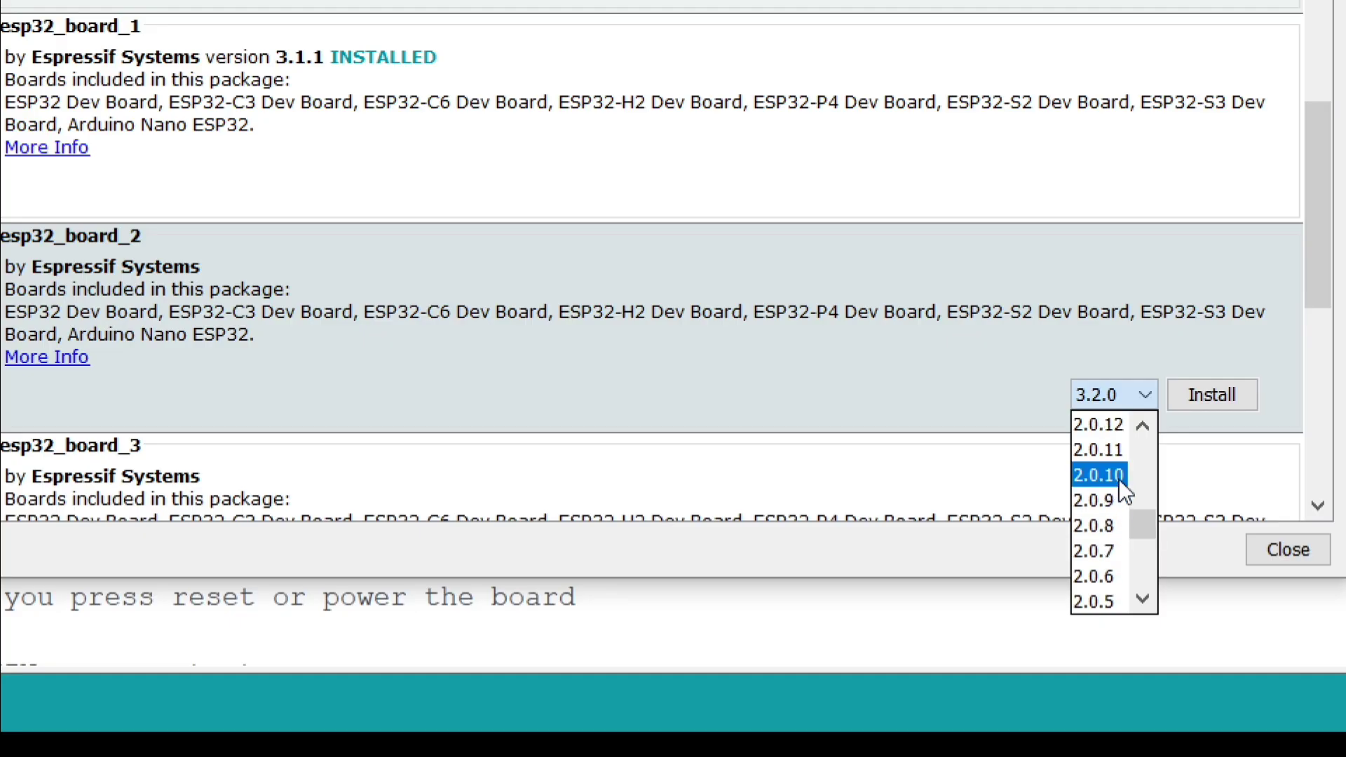
{"action": "left_click", "coordinate": [1118, 479]}
{"action": "left_click", "coordinate": [1184, 395]}
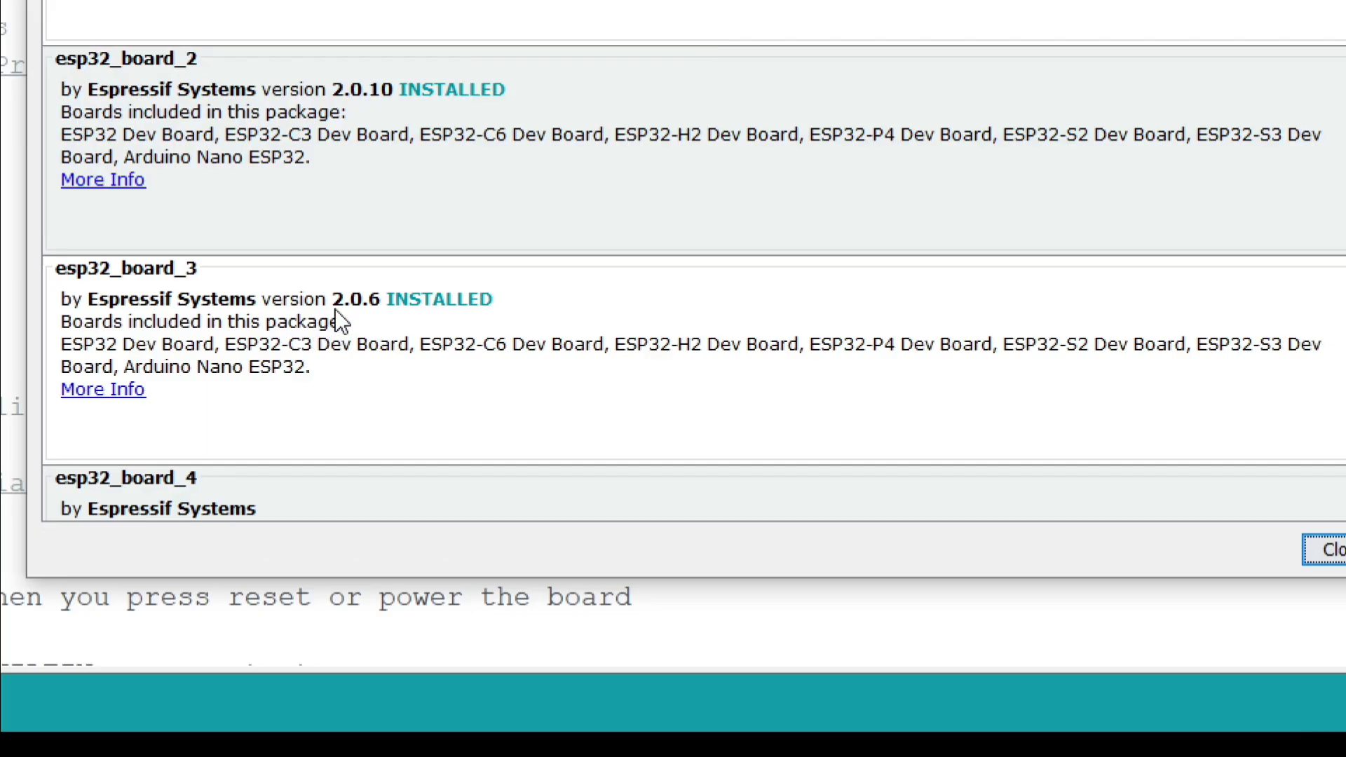
Step: Close the Boards Manager and examine the ESP32 entries in the list of selectable boards
{"action": "left_click", "coordinate": [313, 369]}
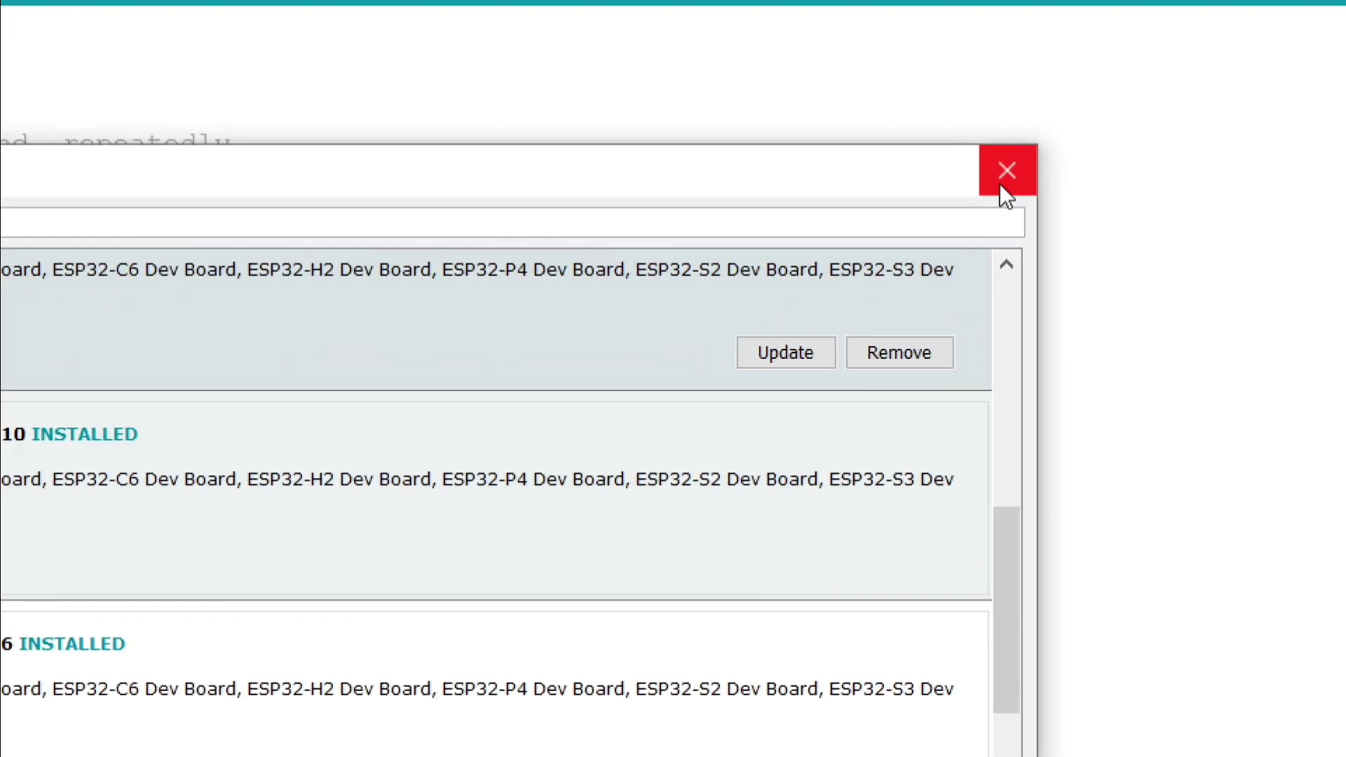
{"action": "left_click", "coordinate": [1001, 184]}
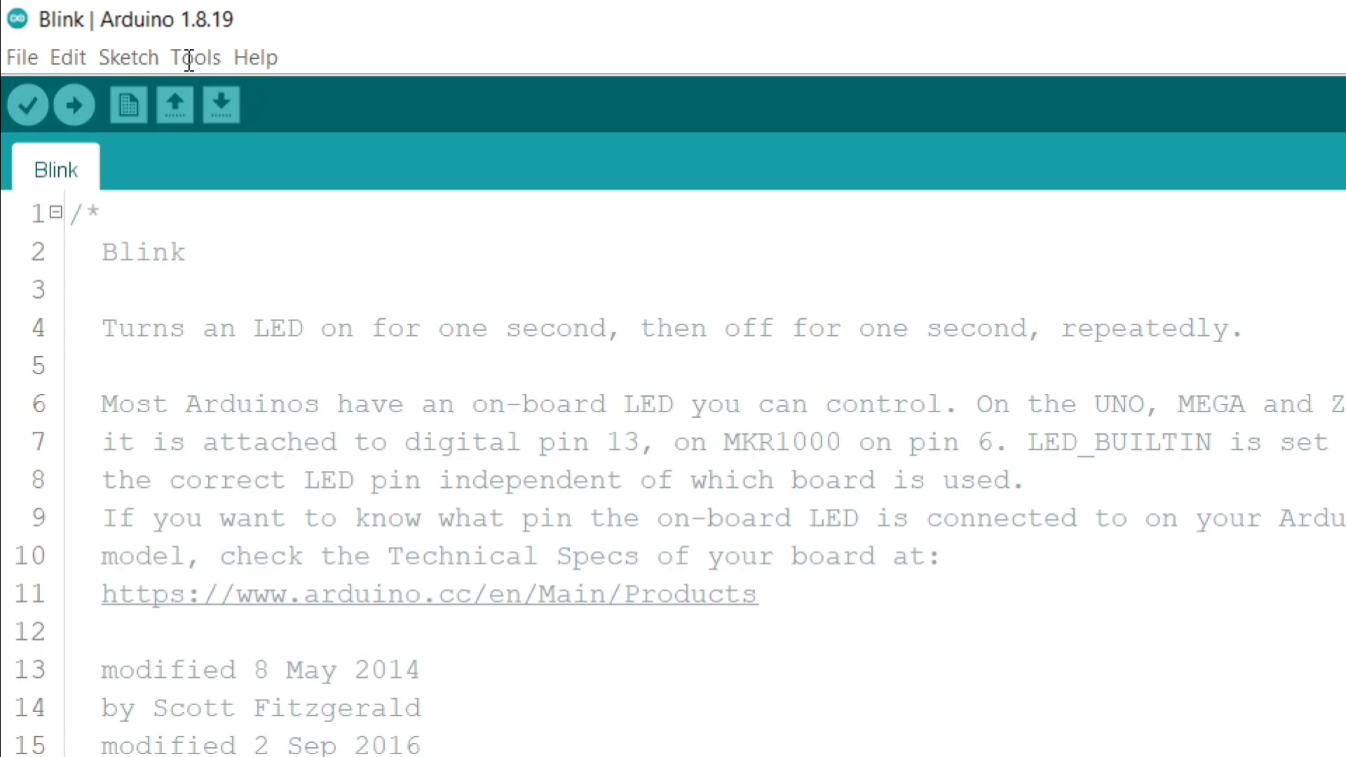
{"action": "left_click", "coordinate": [189, 58]}
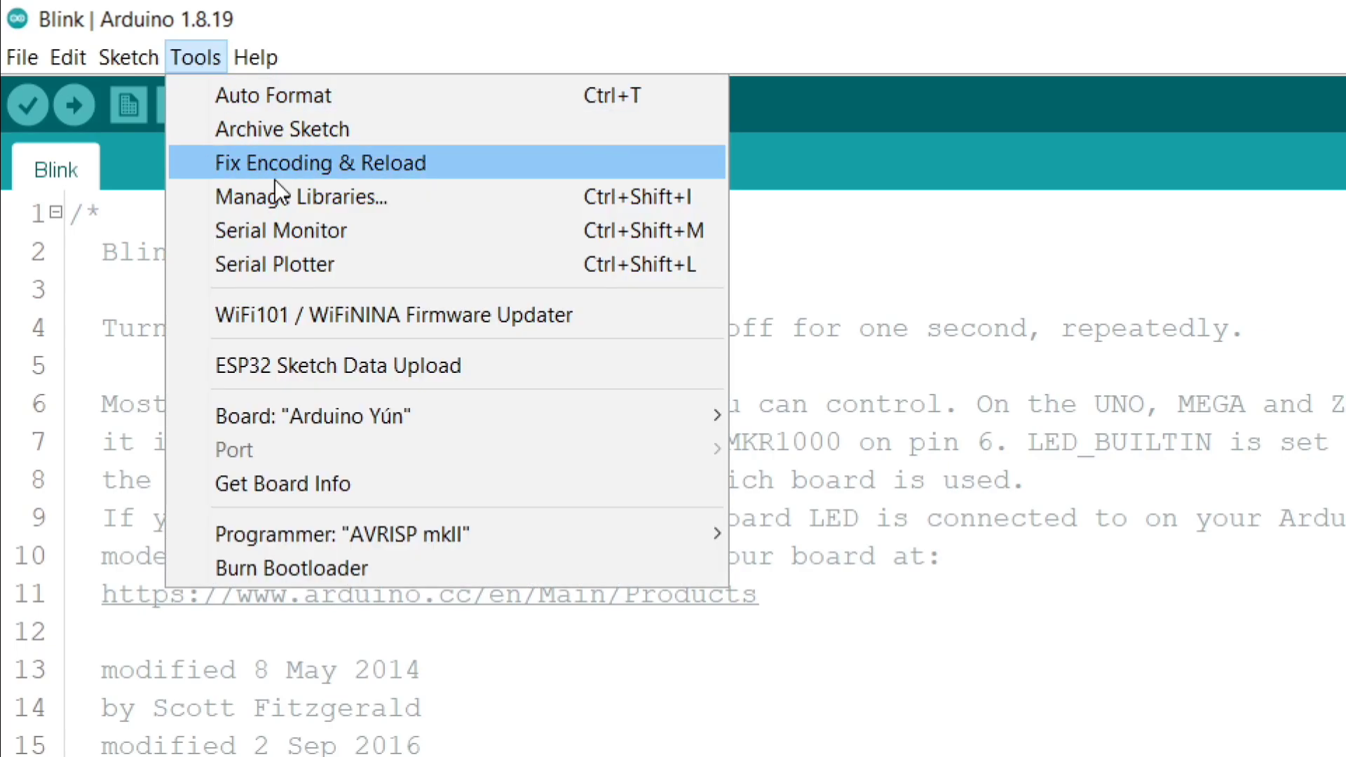
{"action": "mouse_move", "coordinate": [549, 414]}
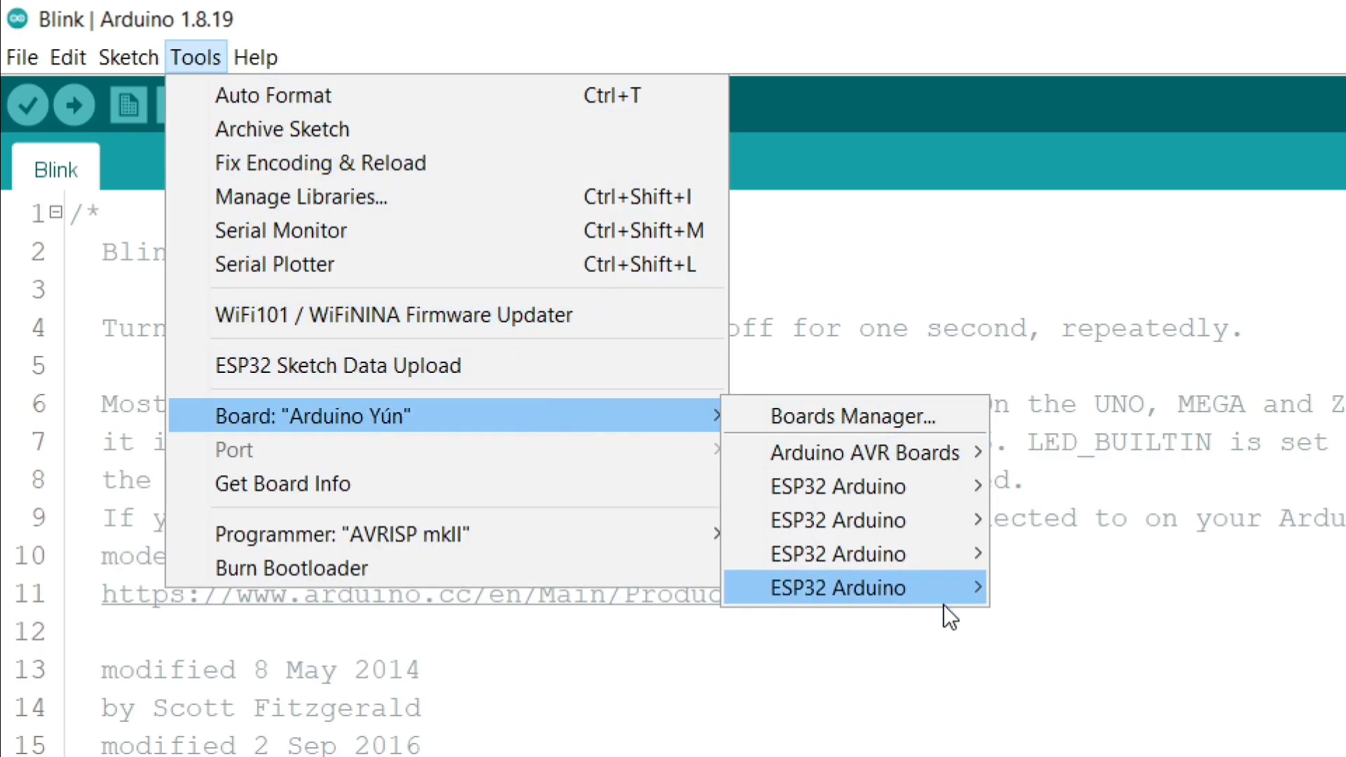
{"action": "mouse_move", "coordinate": [969, 494]}
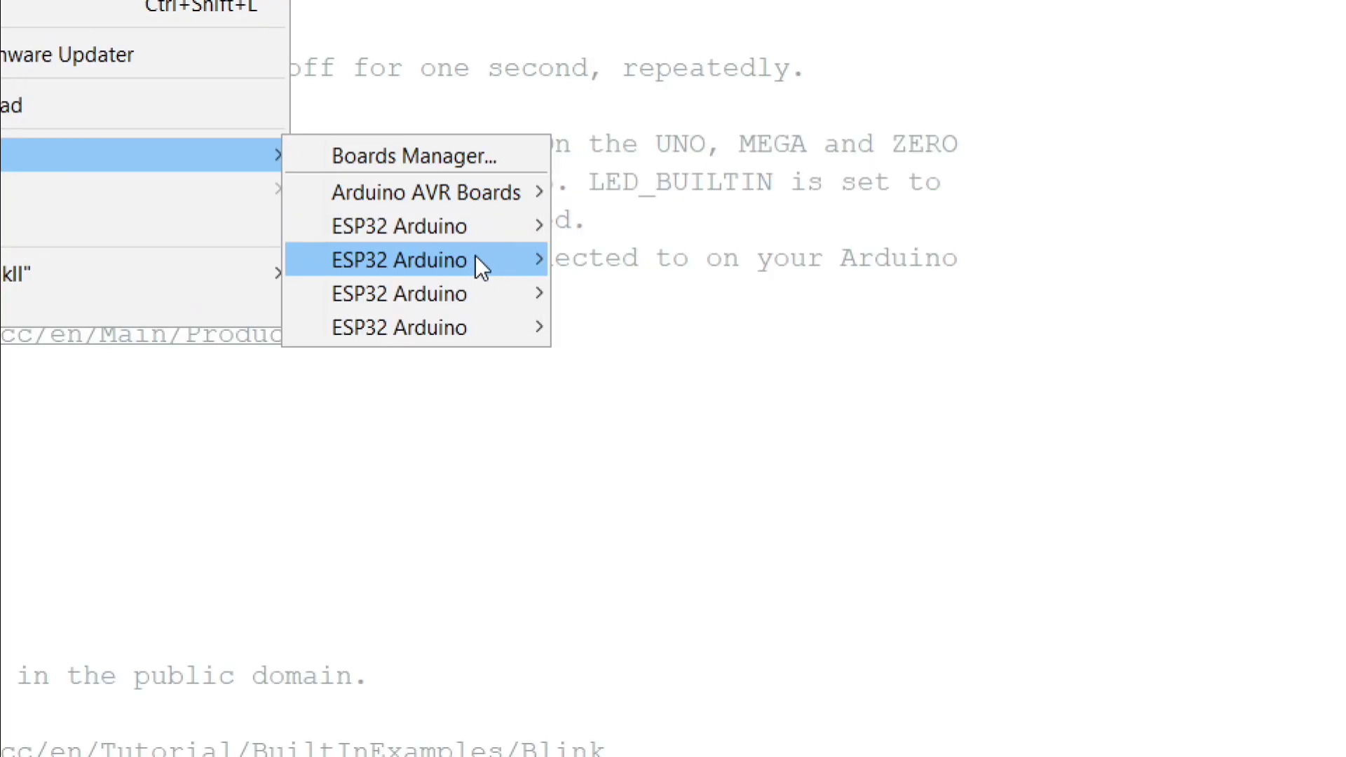
{"action": "mouse_move", "coordinate": [485, 221]}
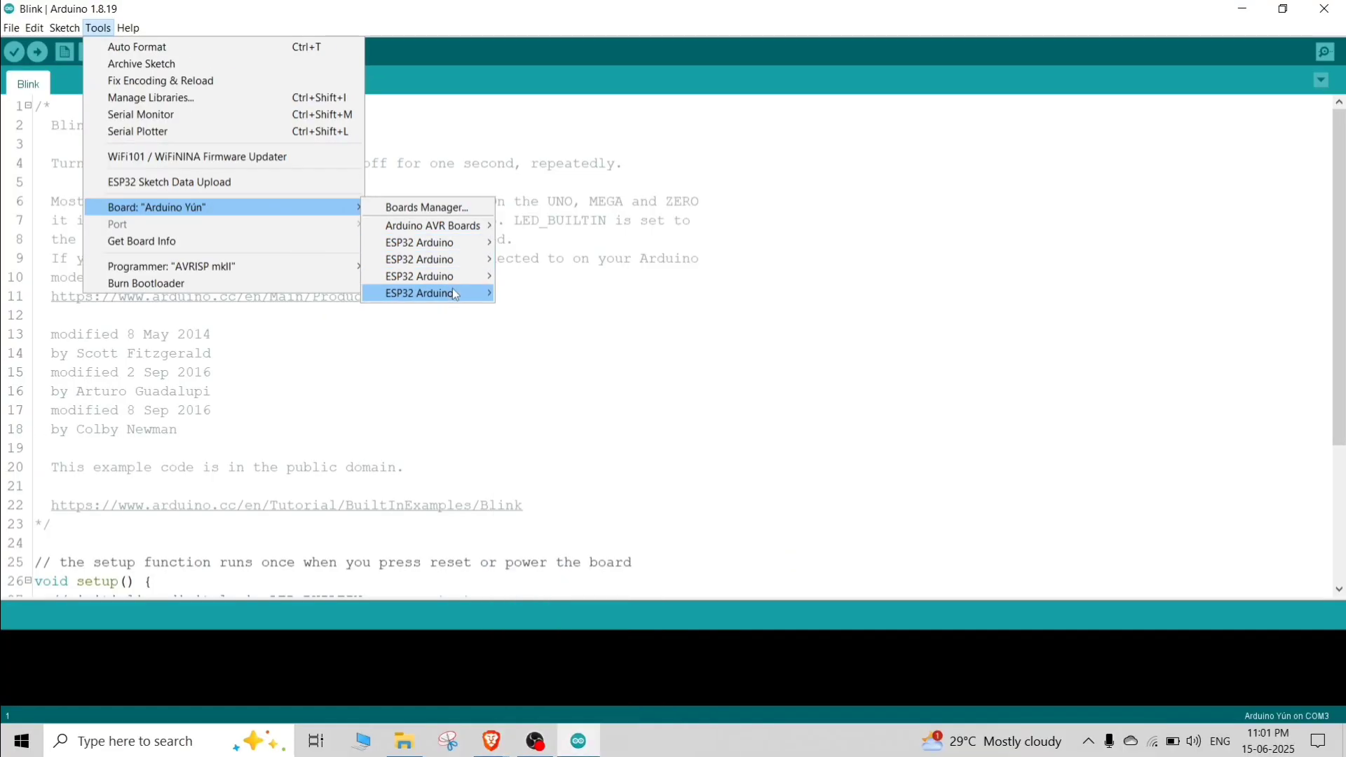
Step: Switch to File Explorer and open the packages folder inside AppData\Local\Arduino15
{"action": "left_click", "coordinate": [548, 149]}
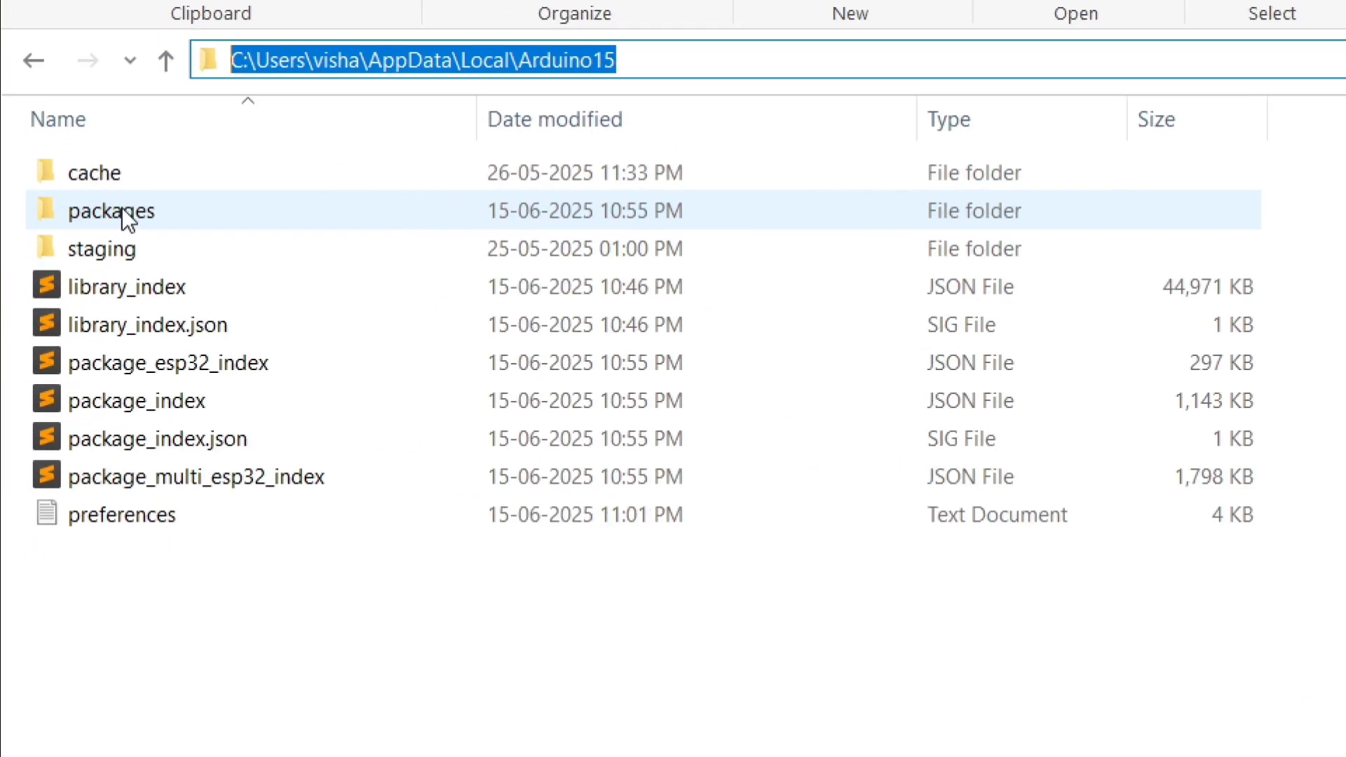
{"action": "double_click", "coordinate": [120, 212]}
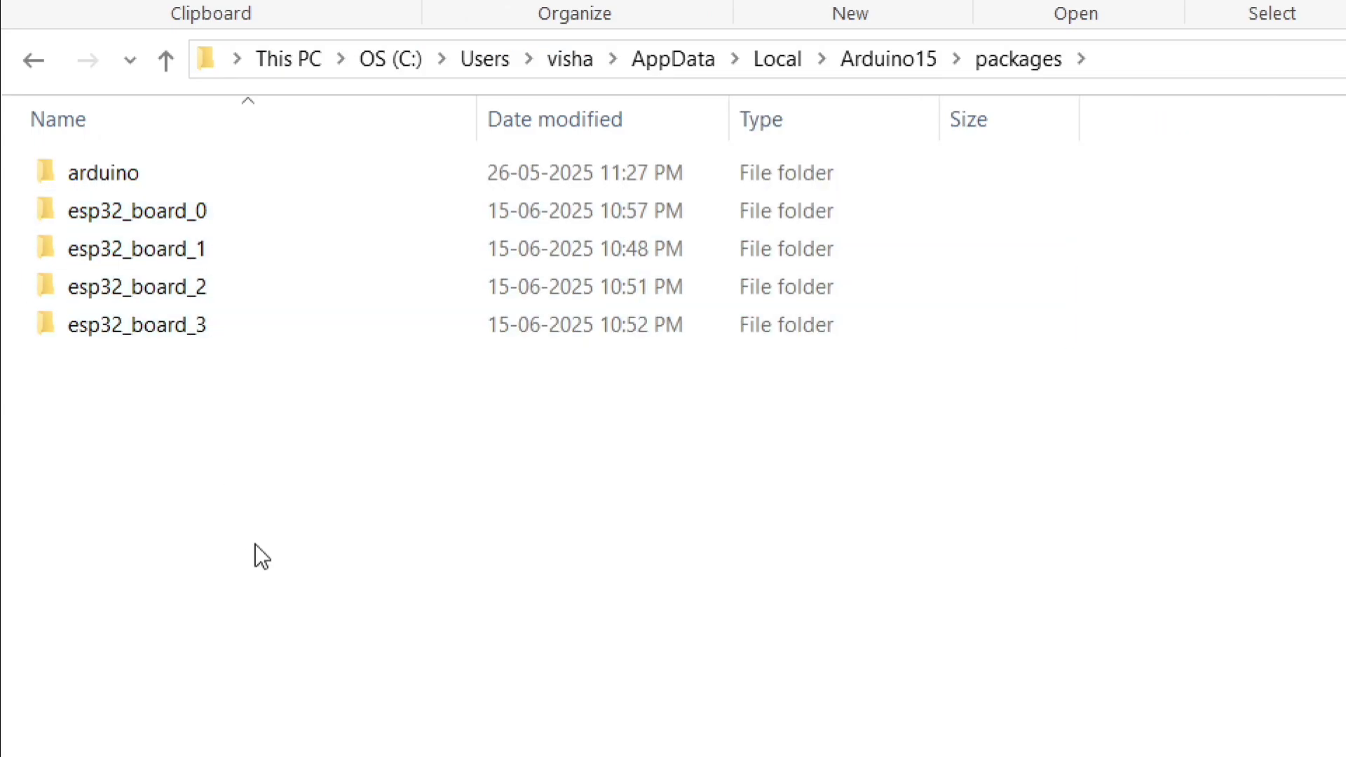
{"action": "left_click_drag", "start_coordinate": [255, 544], "coordinate": [250, 207]}
{"action": "left_click", "coordinate": [262, 449]}
Step: Open the platform text file in esp32_board_0's hardware\esp32\3.2.0 folder
{"action": "double_click", "coordinate": [266, 212]}
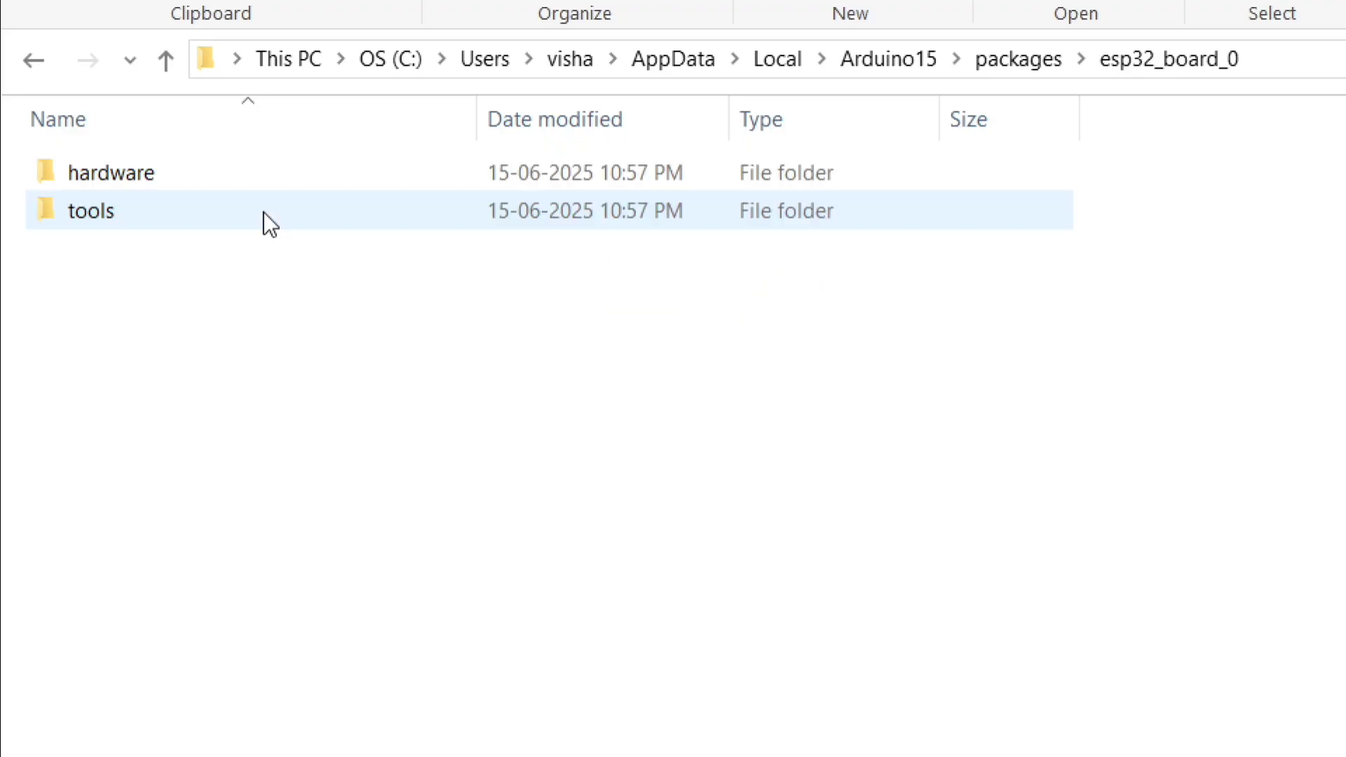
{"action": "double_click", "coordinate": [181, 178]}
{"action": "double_click", "coordinate": [181, 178]}
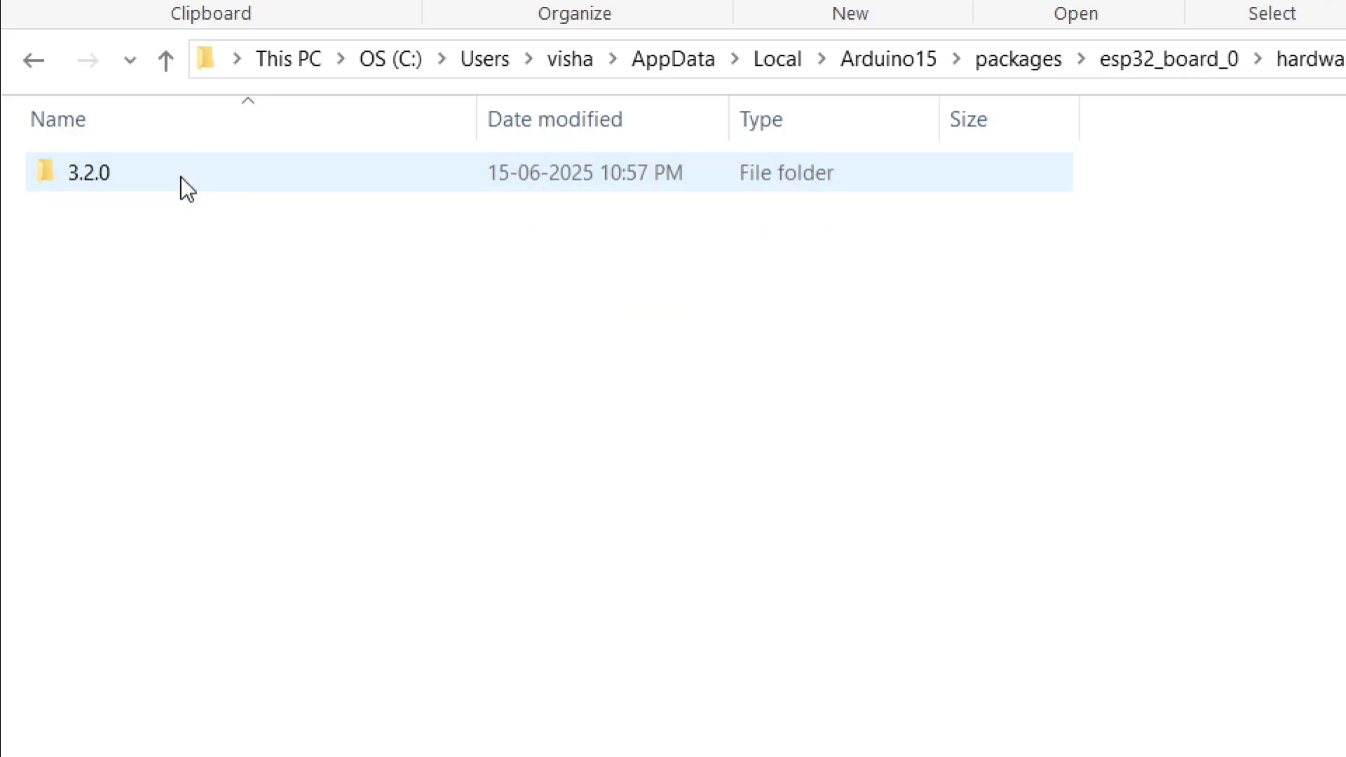
{"action": "double_click", "coordinate": [143, 173]}
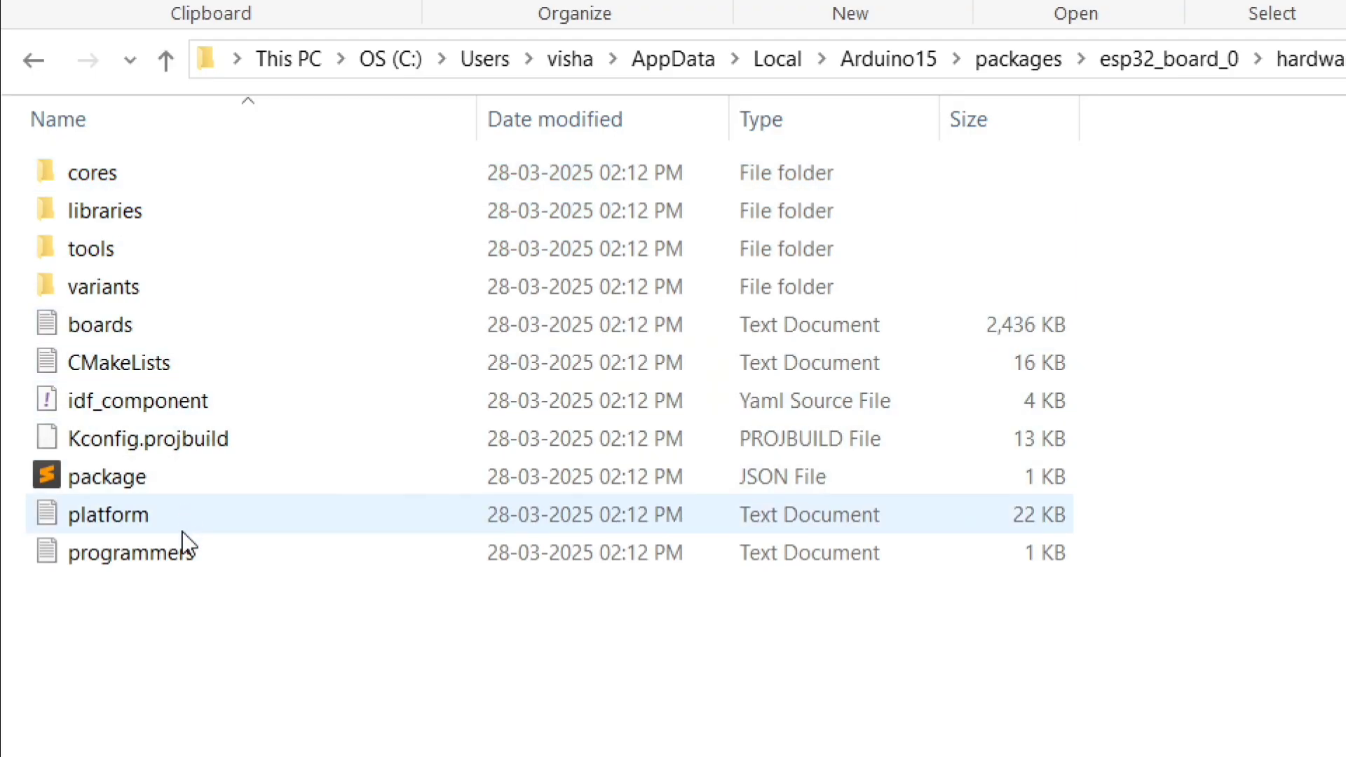
{"action": "double_click", "coordinate": [178, 514]}
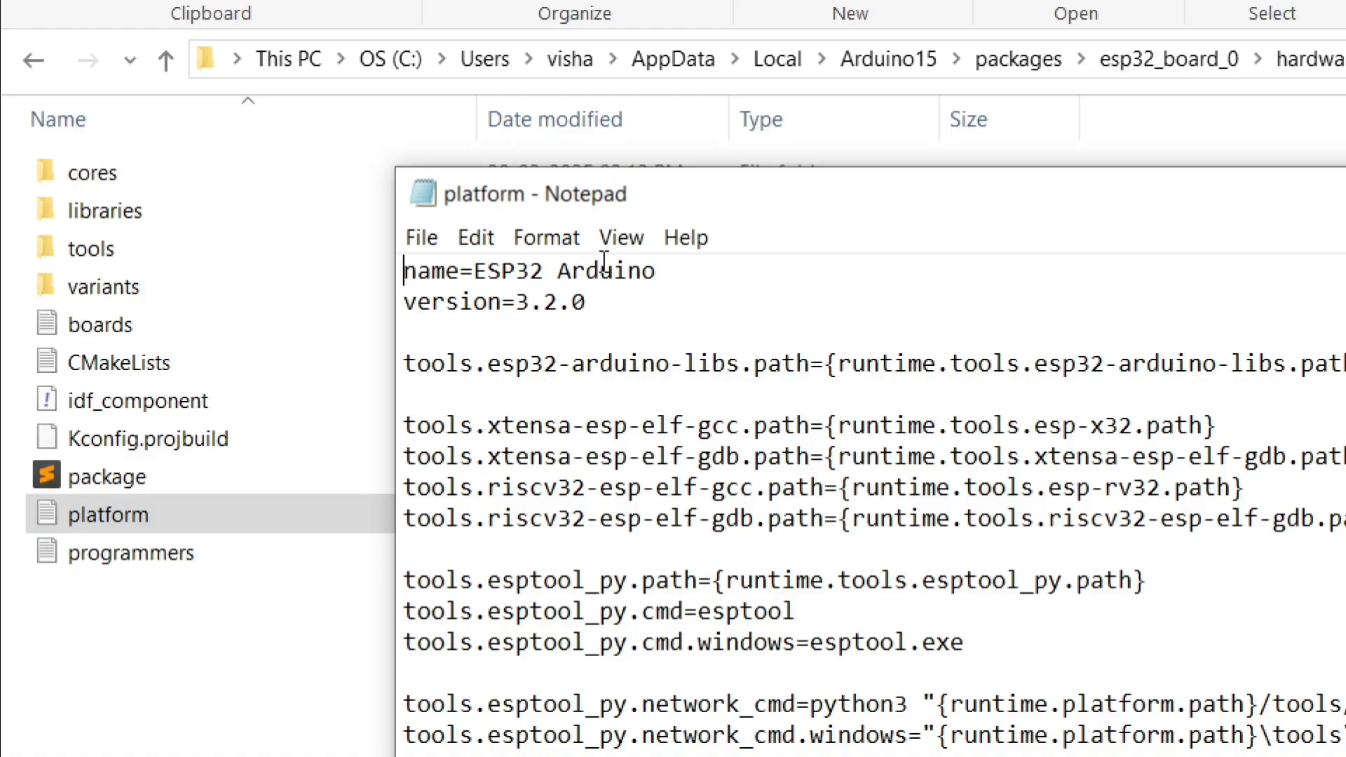
Step: Change the platform name to ESP32 V3.2.0, then save and close the file
{"action": "double_click", "coordinate": [627, 272]}
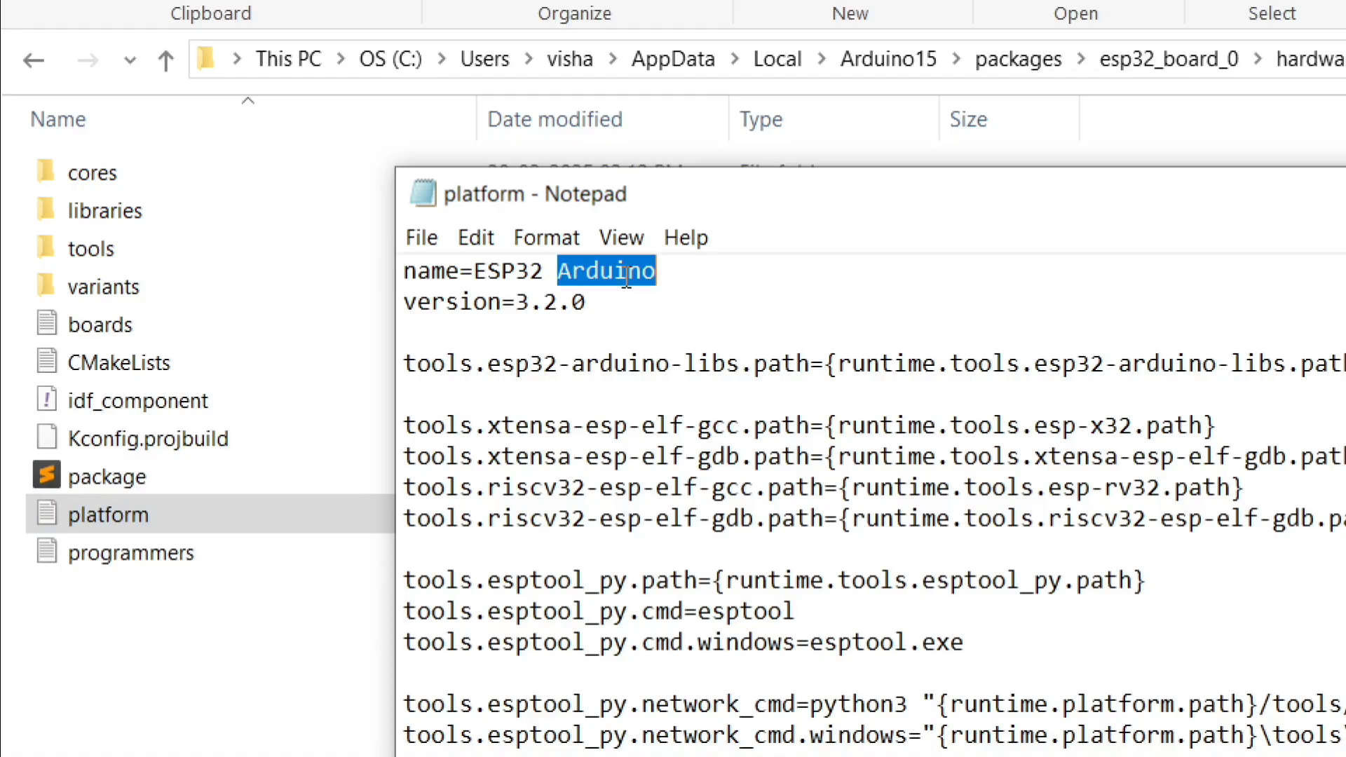
{"action": "type", "text": "V3.2.0"}
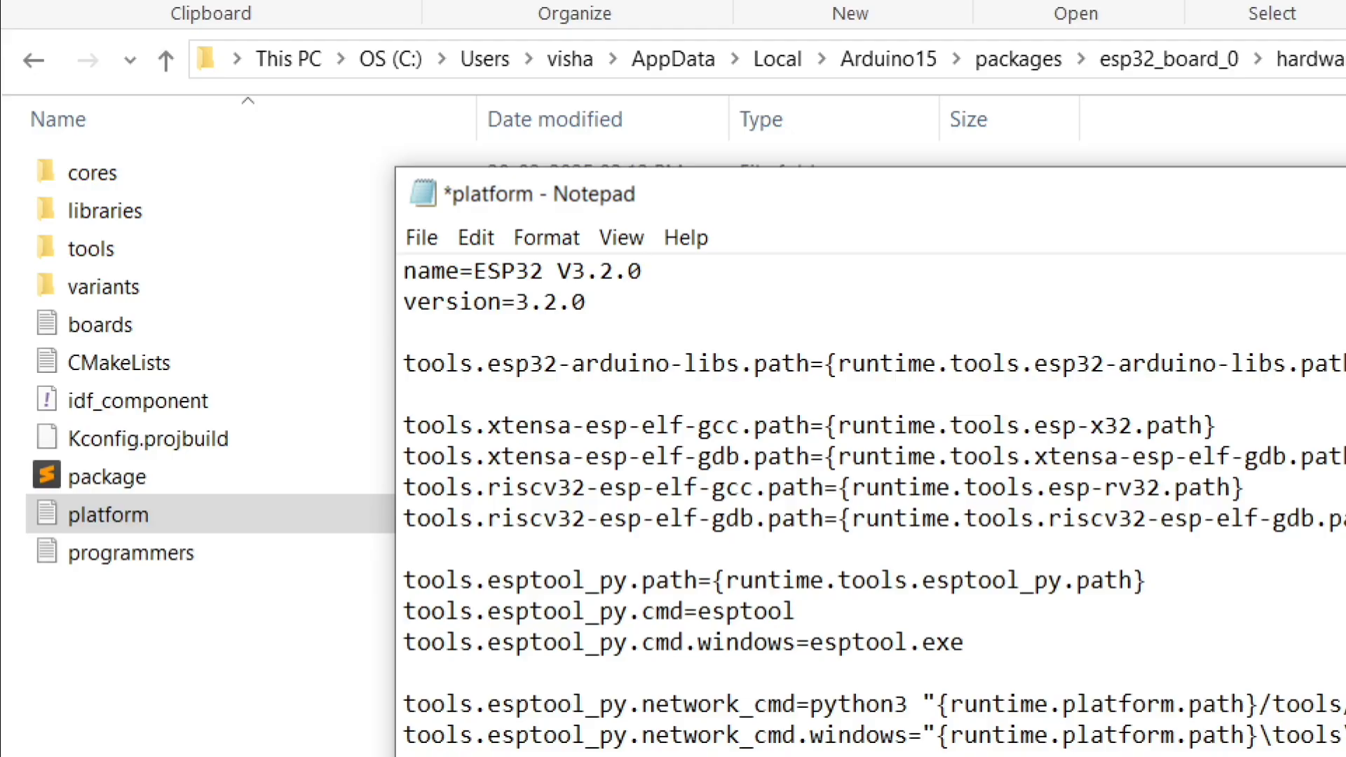
{"action": "key", "text": "ctrl+s"}
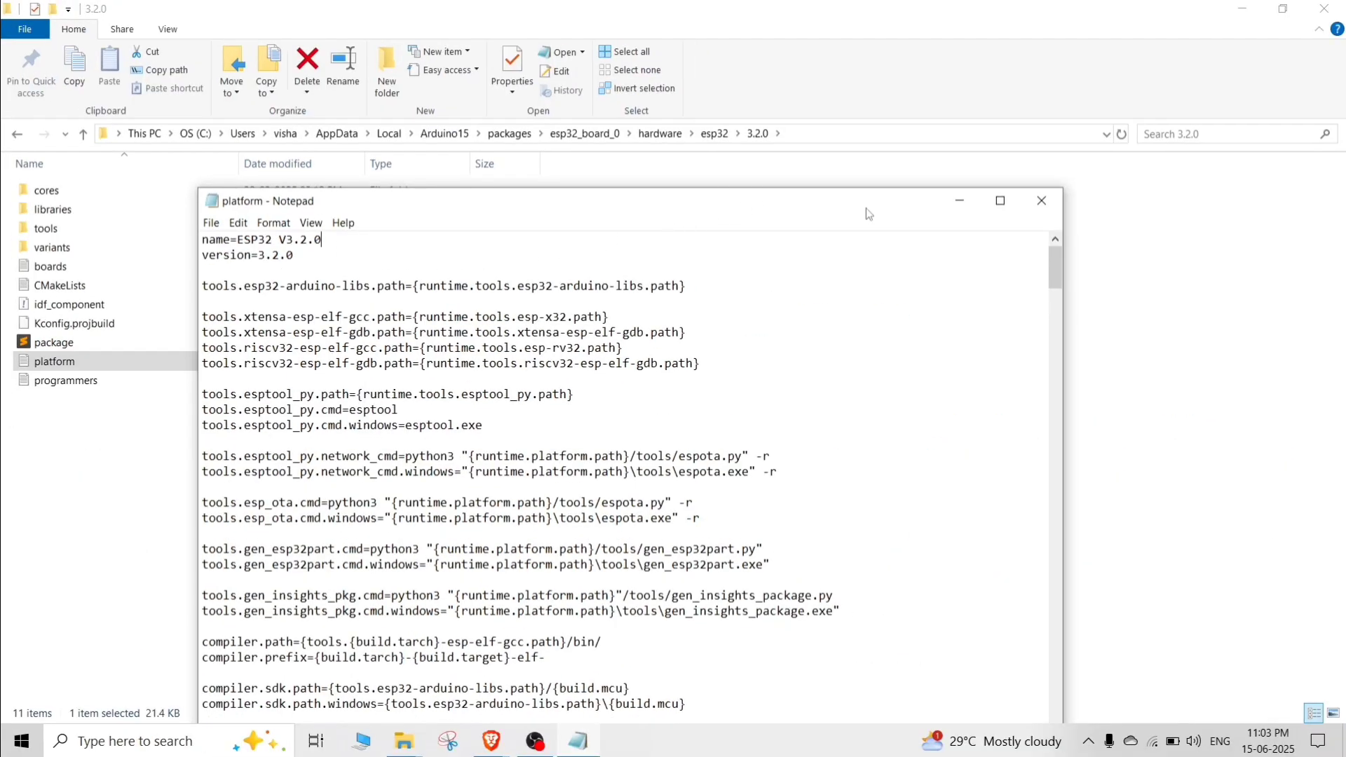
{"action": "left_click", "coordinate": [1042, 201]}
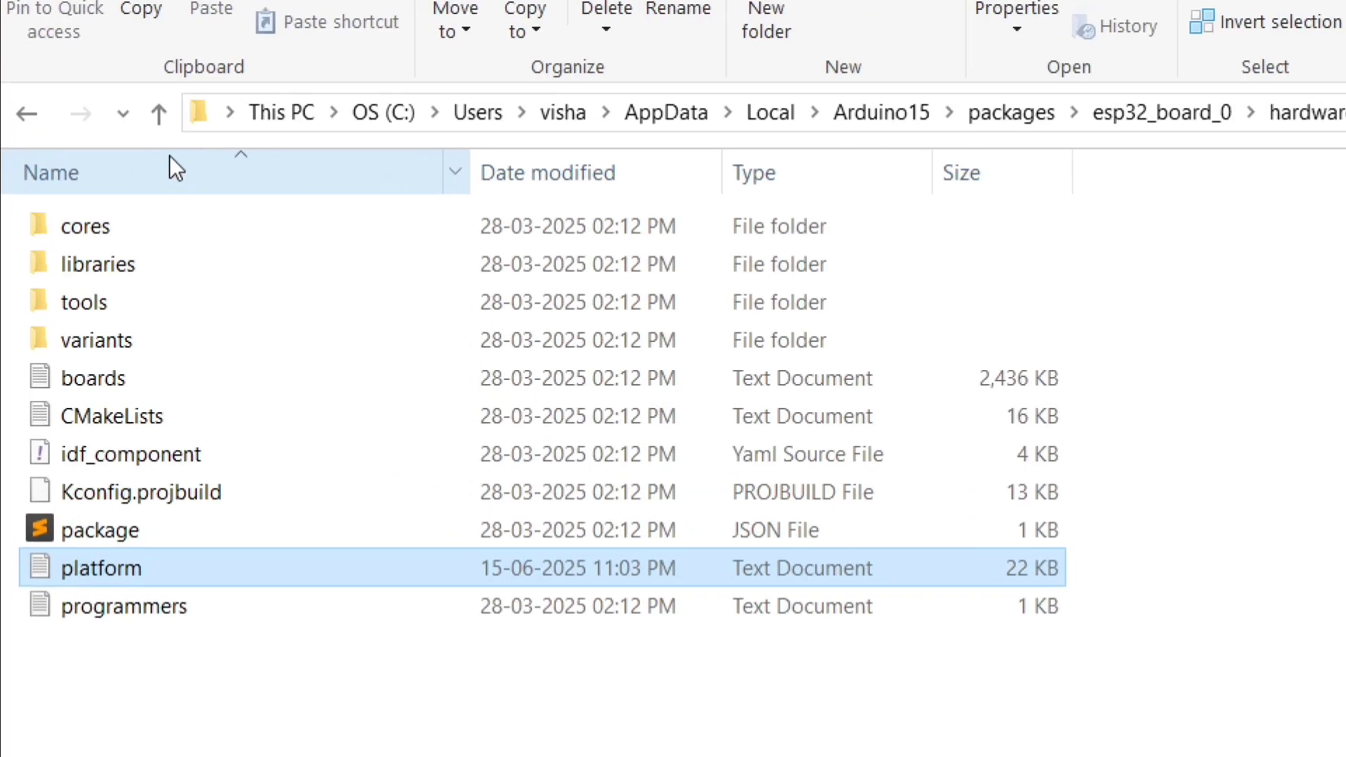
Step: Return to the packages folder and open the platform text file in esp32_board_1's hardware\esp32\3.1.1 folder
{"action": "left_click", "coordinate": [21, 136]}
{"action": "left_click", "coordinate": [40, 111]}
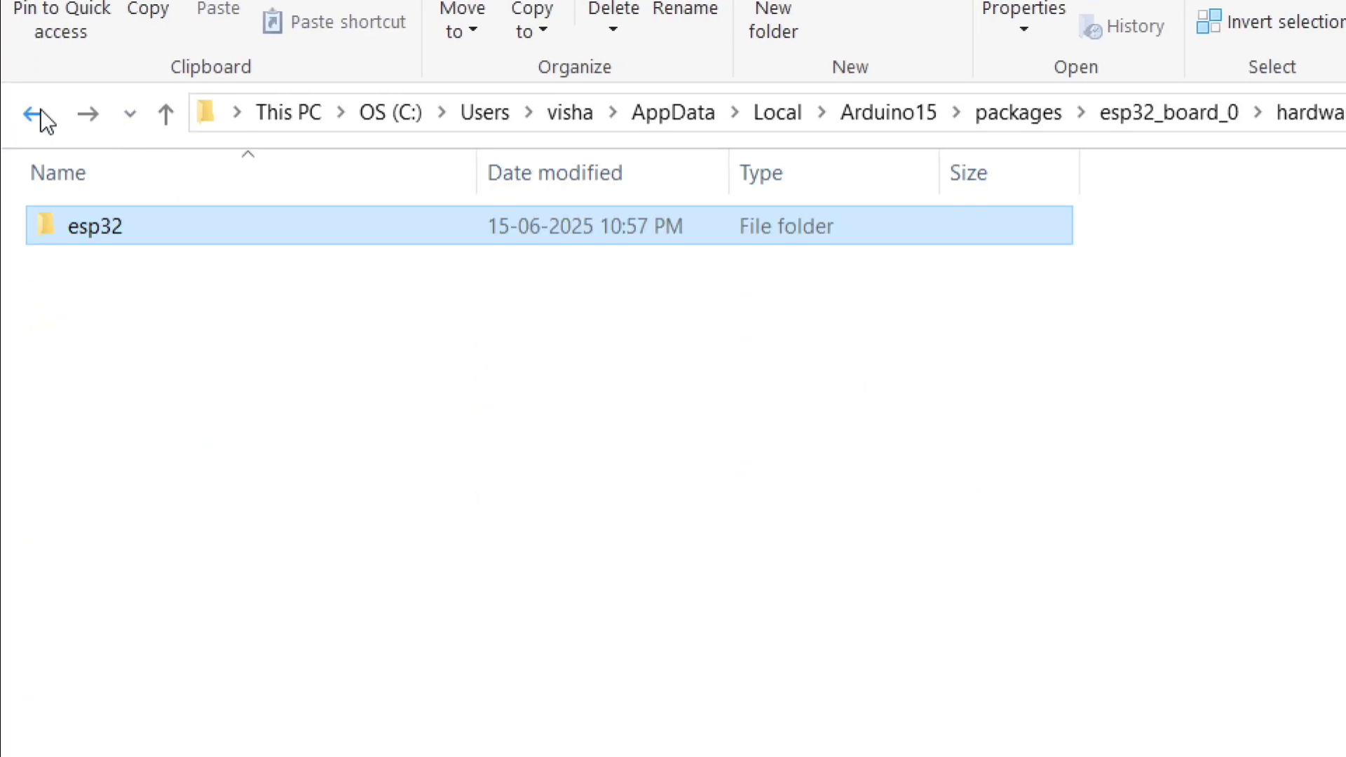
{"action": "left_click", "coordinate": [40, 111]}
{"action": "left_click", "coordinate": [40, 110]}
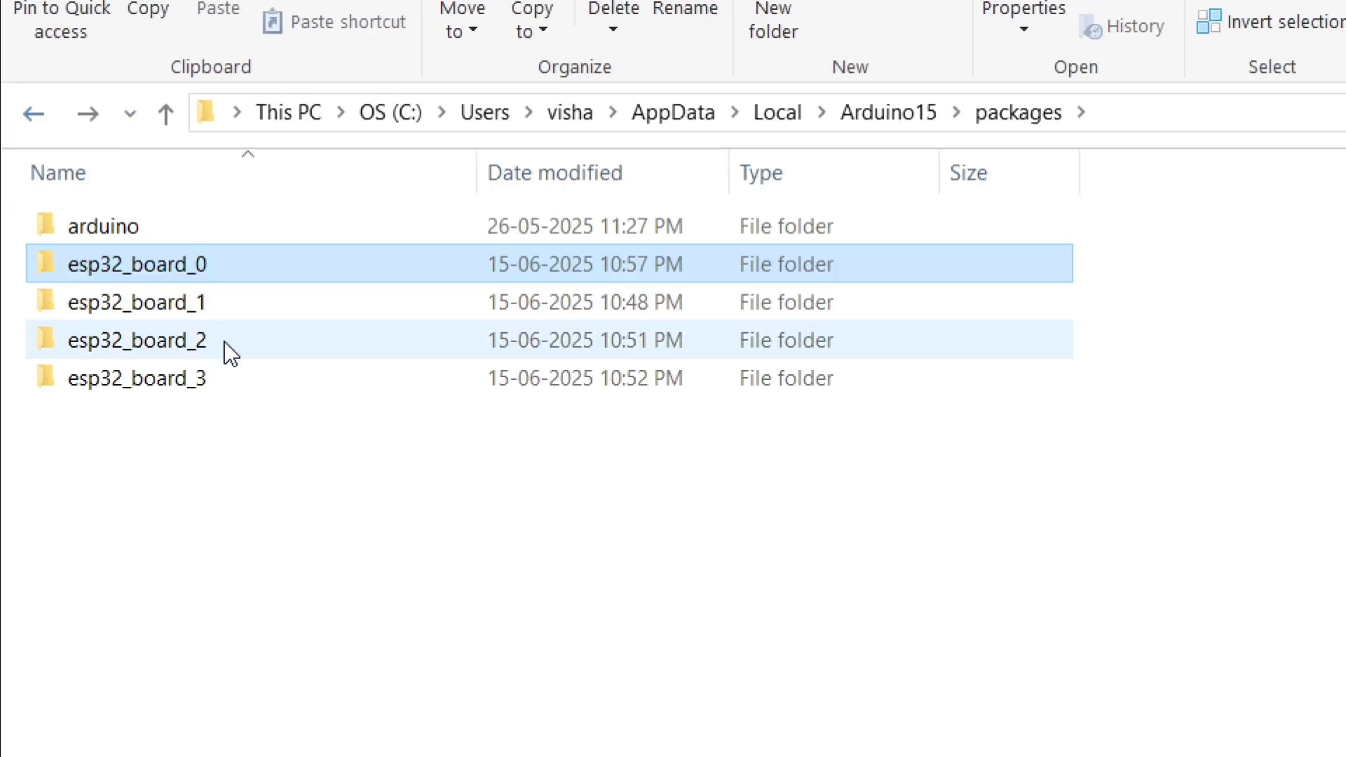
{"action": "double_click", "coordinate": [225, 306]}
{"action": "double_click", "coordinate": [230, 231]}
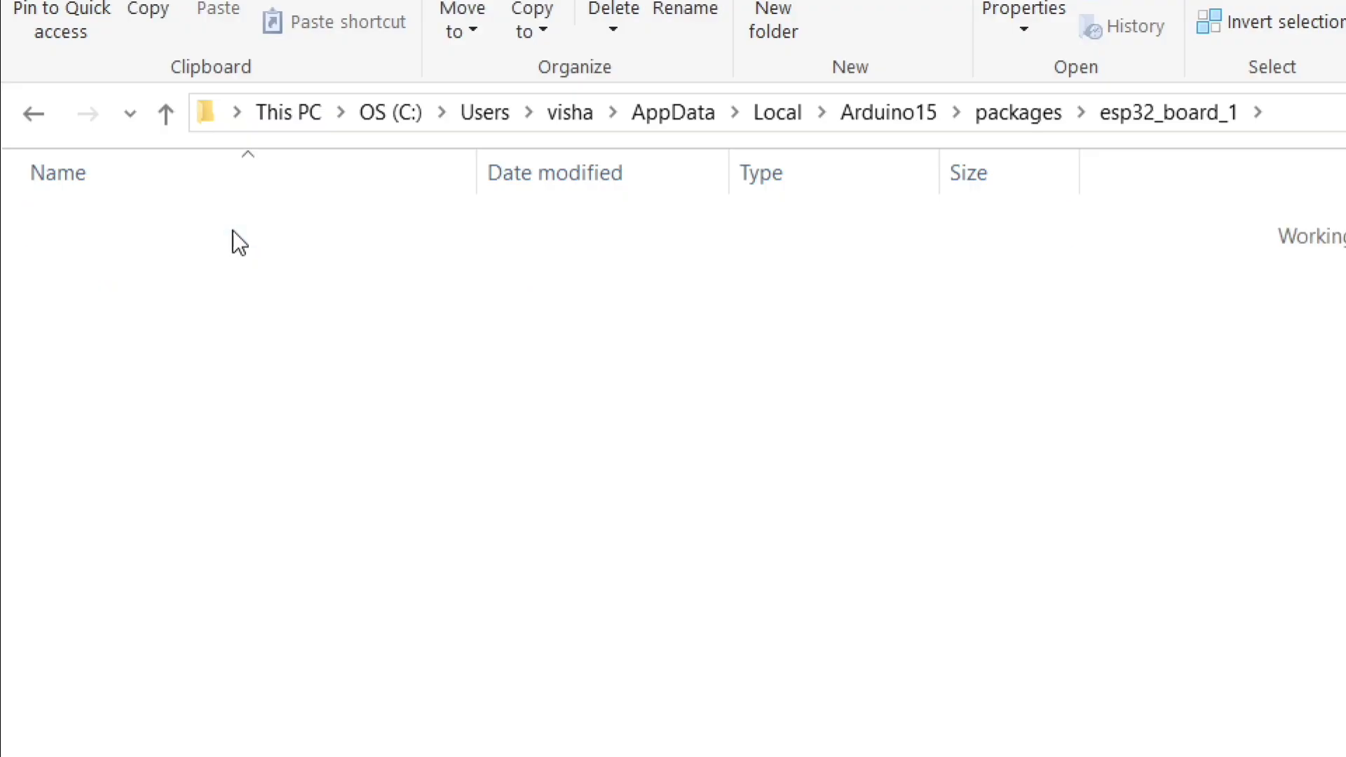
{"action": "left_click", "coordinate": [233, 231]}
{"action": "double_click", "coordinate": [233, 230]}
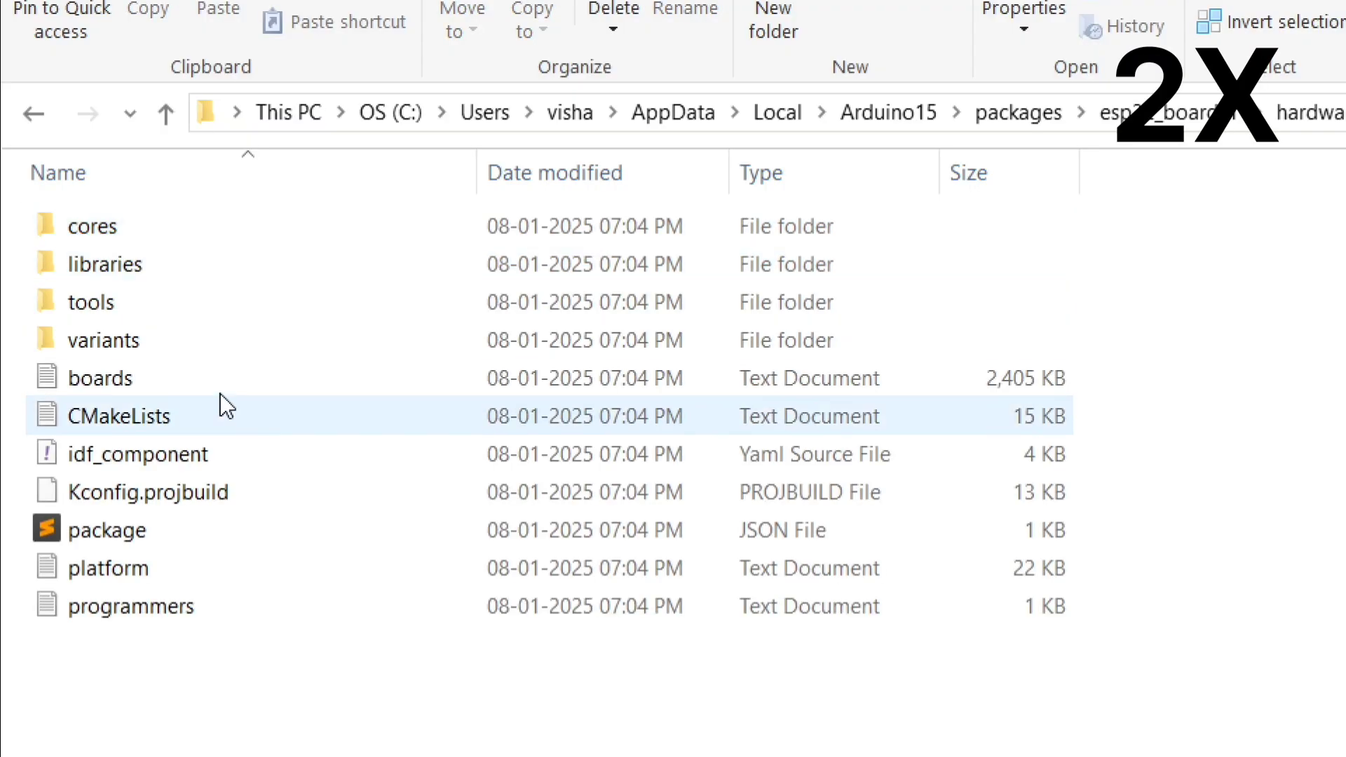
{"action": "double_click", "coordinate": [208, 576]}
Step: Change the platform name to ESP32 V3.1.1, then save and close the file
{"action": "double_click", "coordinate": [601, 324]}
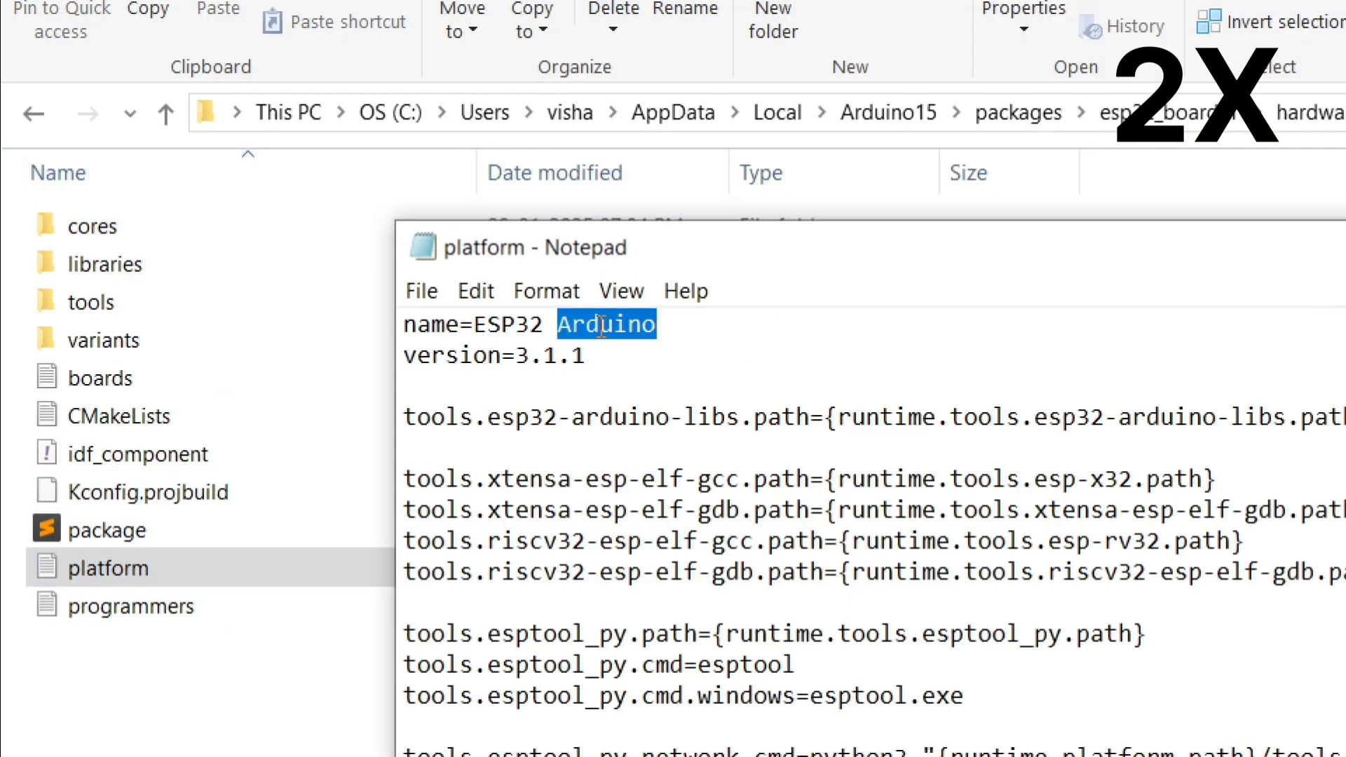
{"action": "type", "text": "V3.1.1"}
{"action": "key", "text": "ctrl+s"}
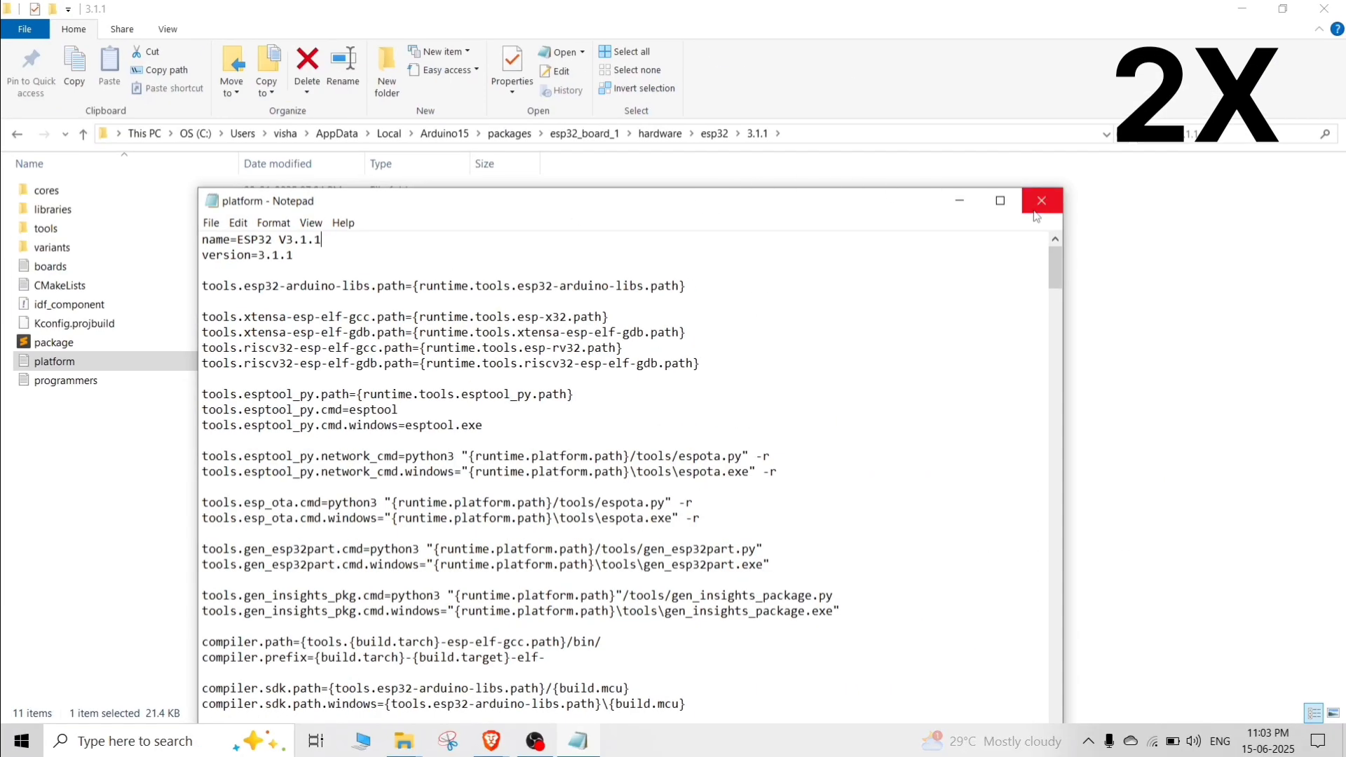
{"action": "left_click", "coordinate": [1045, 201]}
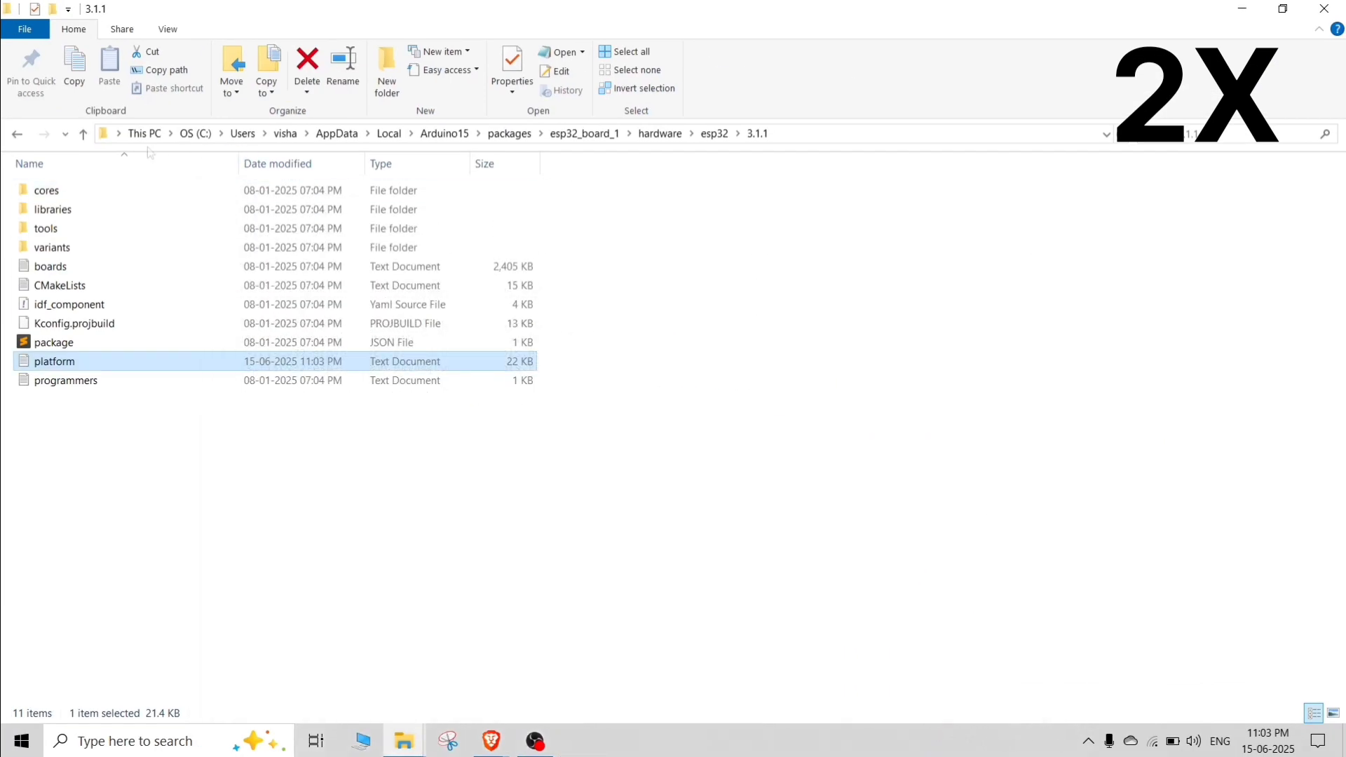
Step: Go back to the packages folder and open the platform text file in esp32_board_2's hardware\esp32\2.0.10 folder
{"action": "left_click", "coordinate": [28, 120]}
{"action": "left_click", "coordinate": [28, 121]}
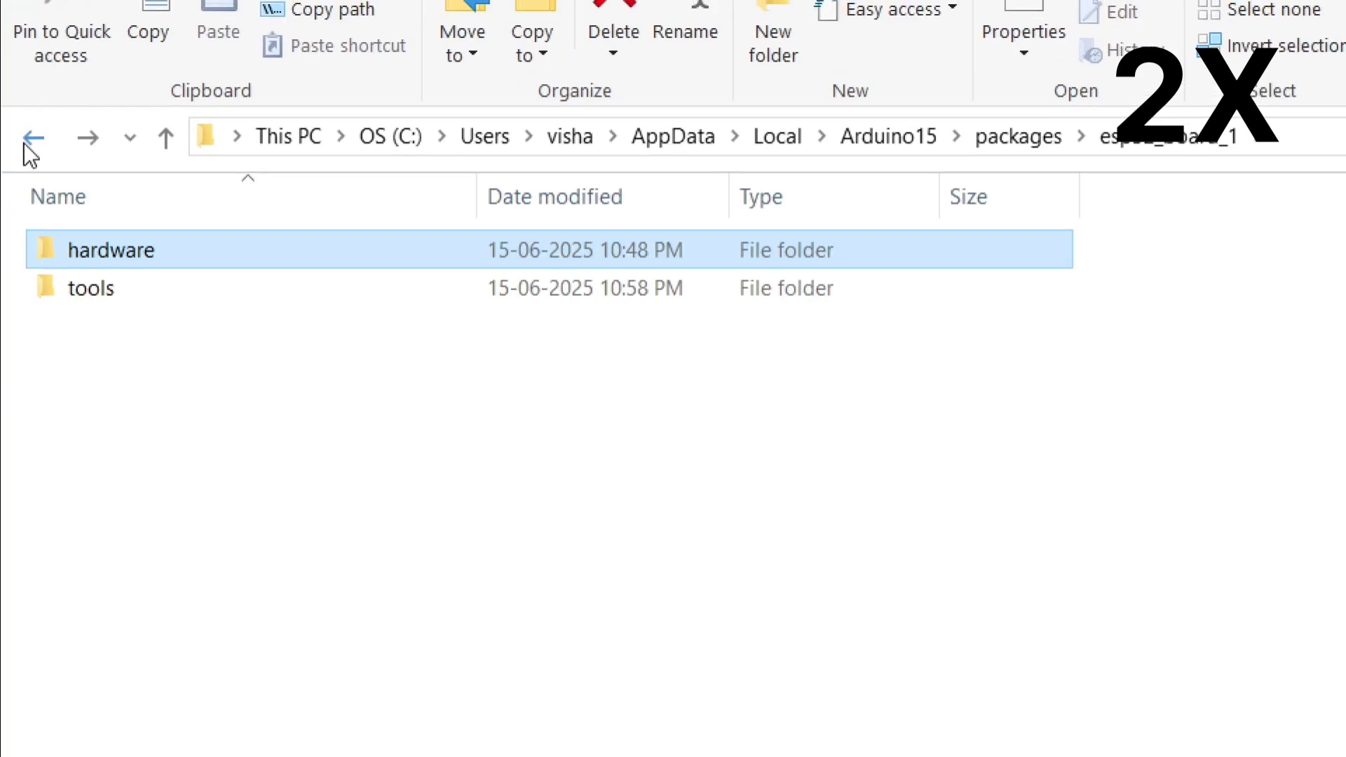
{"action": "left_click", "coordinate": [28, 121]}
{"action": "double_click", "coordinate": [148, 387]}
{"action": "double_click", "coordinate": [181, 238]}
{"action": "double_click", "coordinate": [181, 242]}
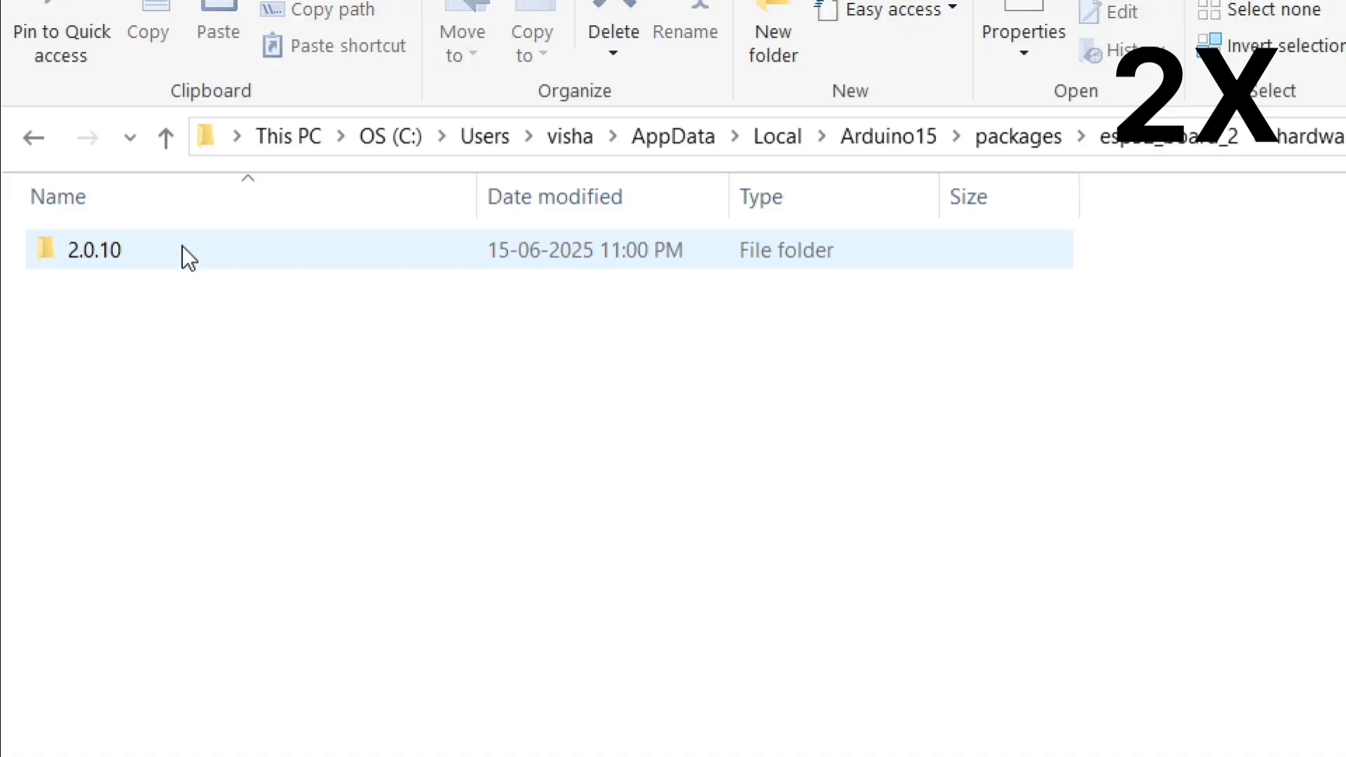
{"action": "double_click", "coordinate": [182, 246]}
{"action": "double_click", "coordinate": [162, 477]}
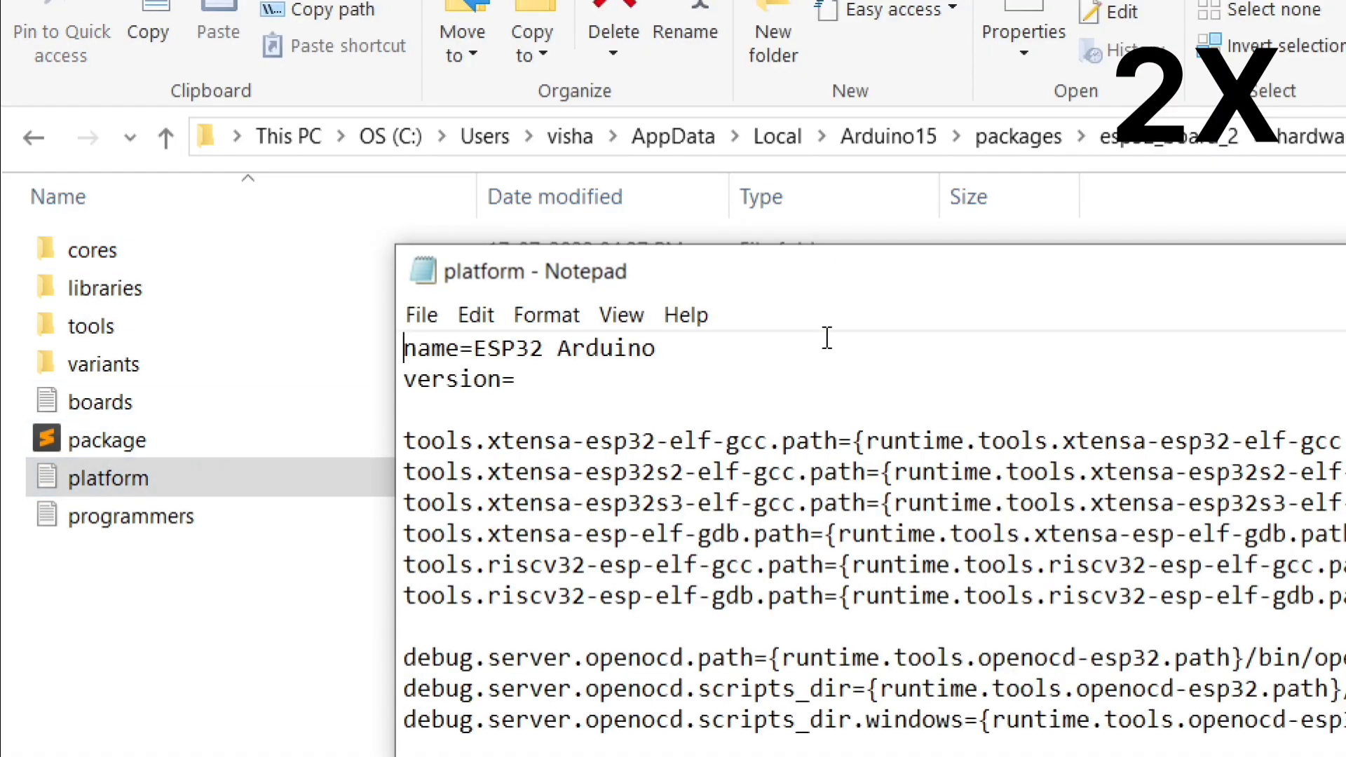
Step: Change the platform name to ESP32 V2.0.10, then save and close the file
{"action": "double_click", "coordinate": [612, 348]}
{"action": "type", "text": "V2.0.10"}
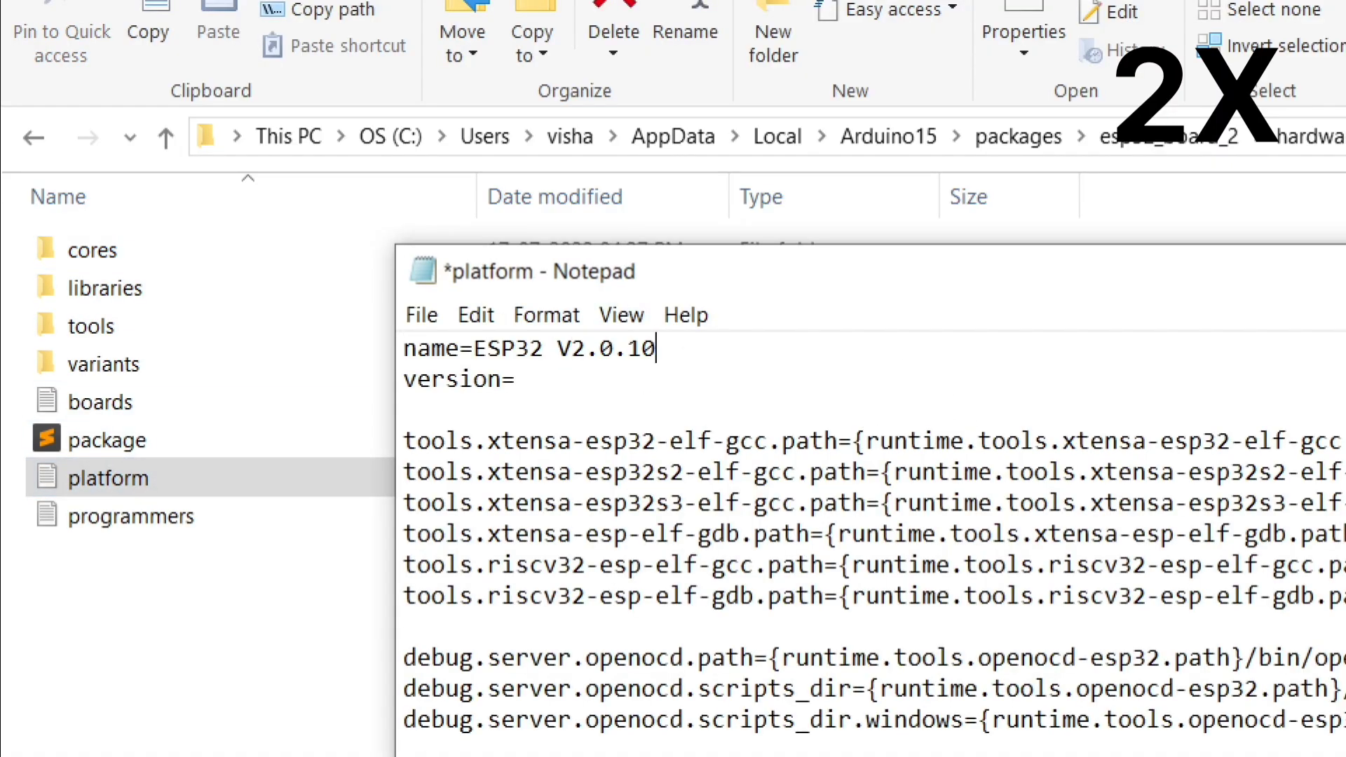
{"action": "key", "text": "ctrl+s"}
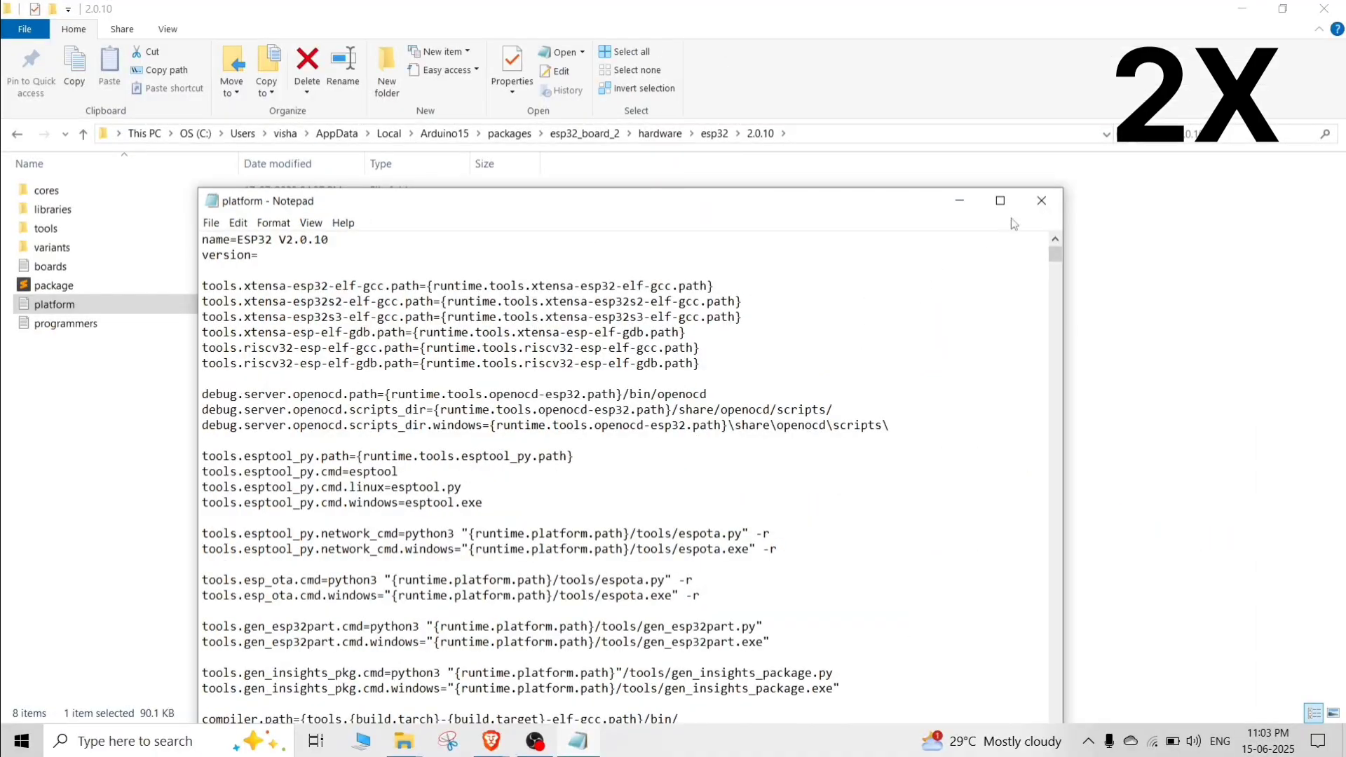
{"action": "left_click", "coordinate": [1040, 202]}
Step: Go back to the packages folder and open the platform text file in esp32_board_3's hardware\esp32\2.0.6 folder
{"action": "left_click", "coordinate": [17, 134]}
{"action": "left_click", "coordinate": [17, 134]}
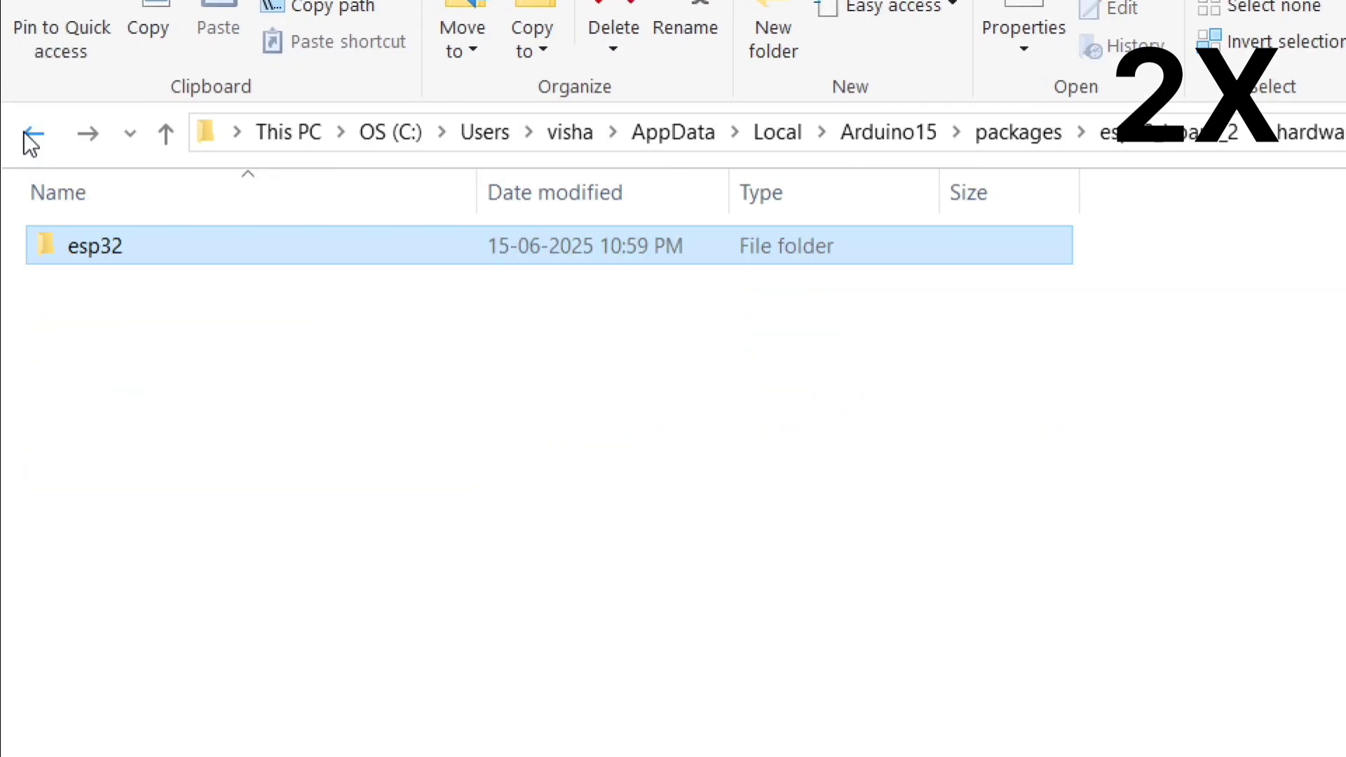
{"action": "left_click", "coordinate": [17, 134]}
{"action": "left_click", "coordinate": [33, 133]}
{"action": "double_click", "coordinate": [112, 395]}
{"action": "double_click", "coordinate": [174, 245]}
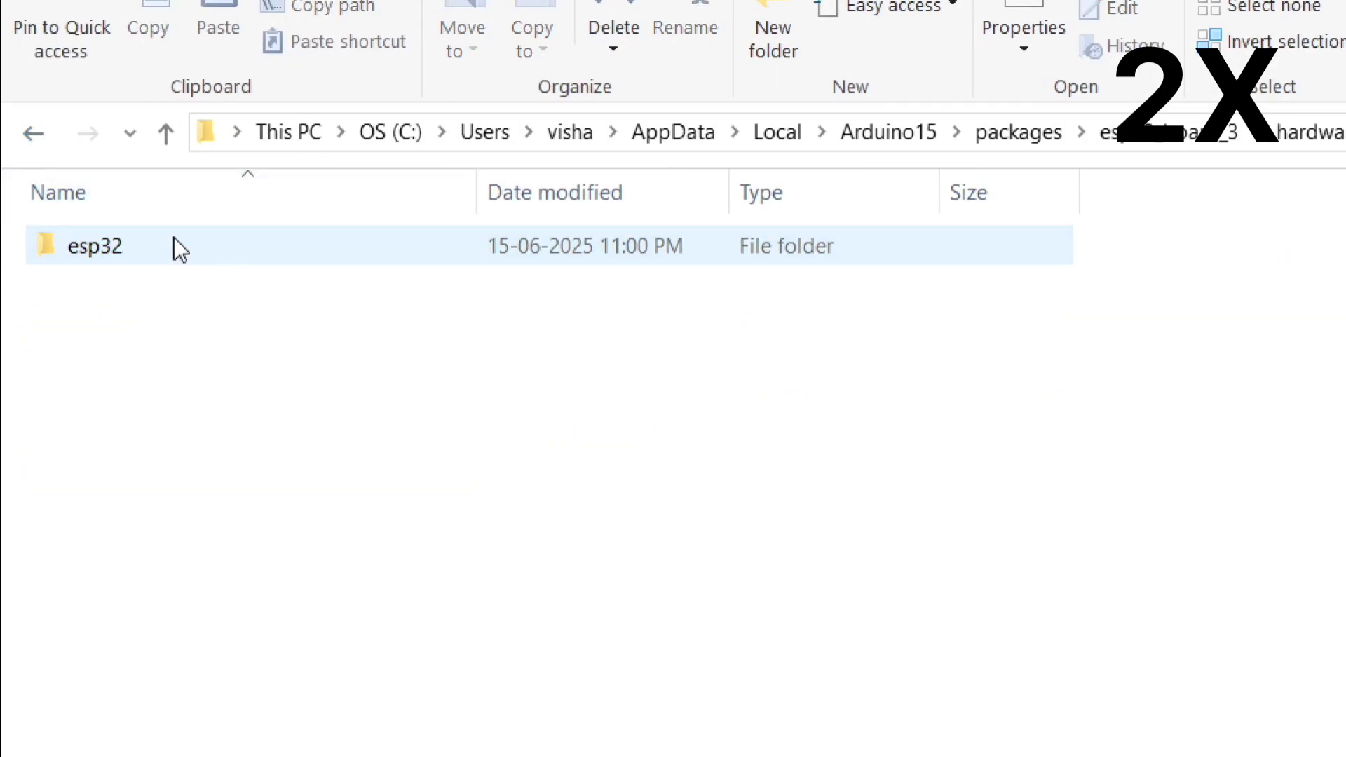
{"action": "double_click", "coordinate": [174, 244]}
{"action": "double_click", "coordinate": [174, 242]}
{"action": "double_click", "coordinate": [153, 480]}
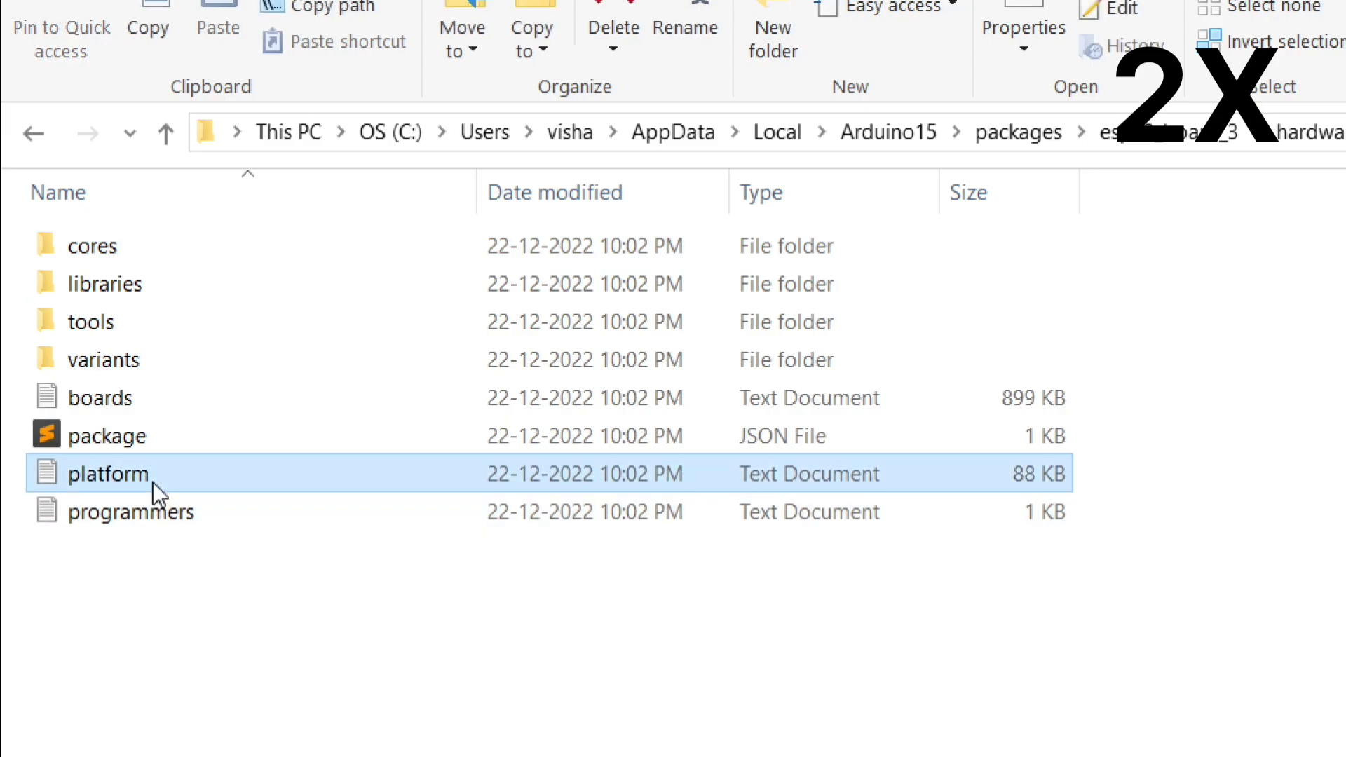
Step: Change the platform name to ESP32 V2.0.6, then save and close the file
{"action": "double_click", "coordinate": [619, 343]}
{"action": "type", "text": "V2.0.6"}
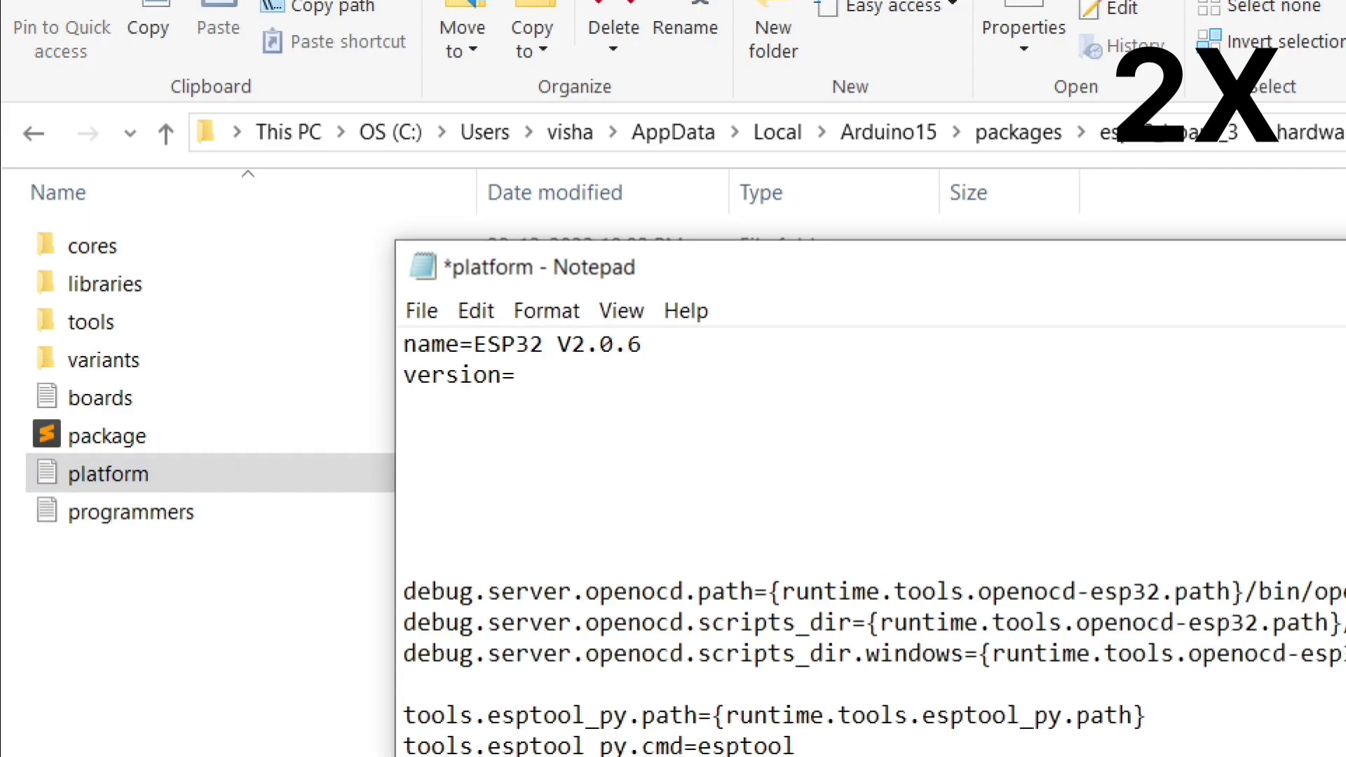
{"action": "key", "text": "ctrl+s"}
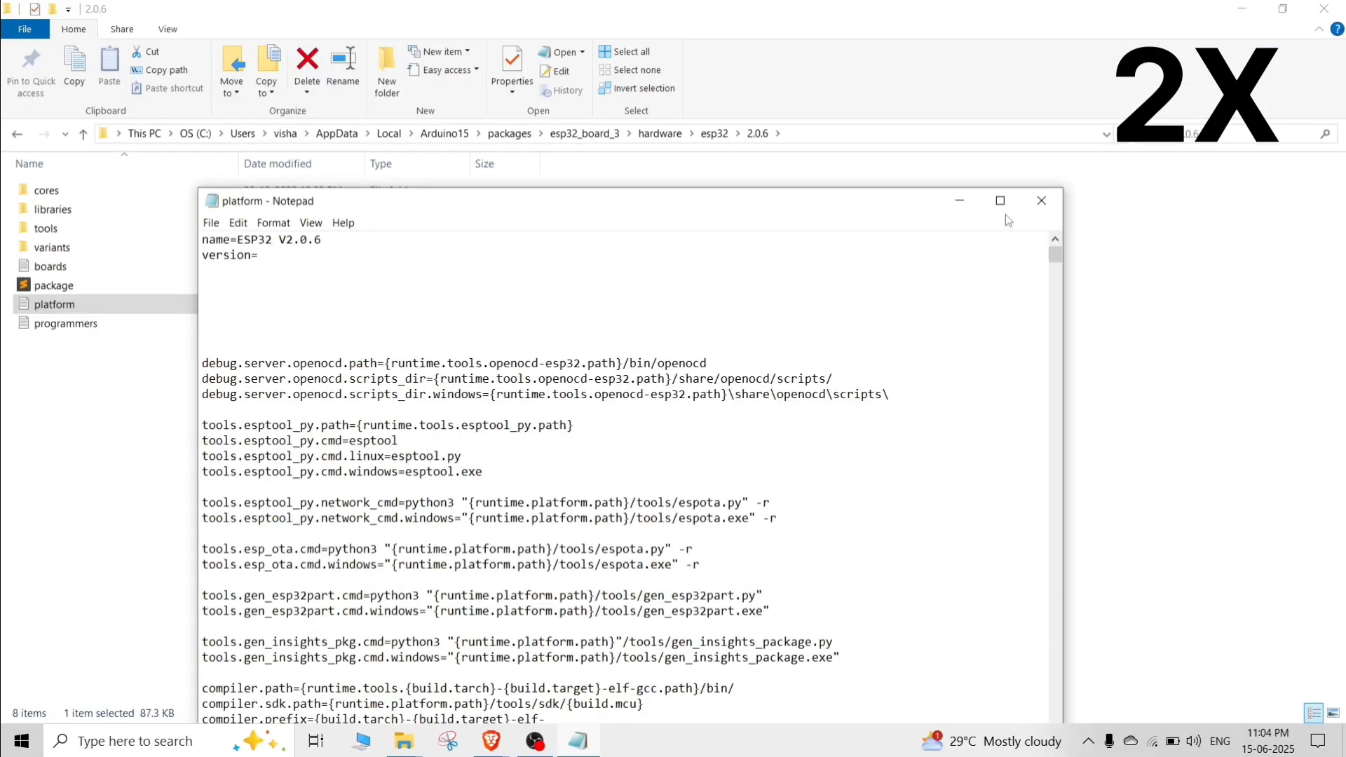
{"action": "left_click", "coordinate": [1042, 200]}
Step: Go back from esp32_board_3's 2.0.6 folder to the packages folder
{"action": "left_click", "coordinate": [32, 128]}
{"action": "left_click", "coordinate": [31, 106]}
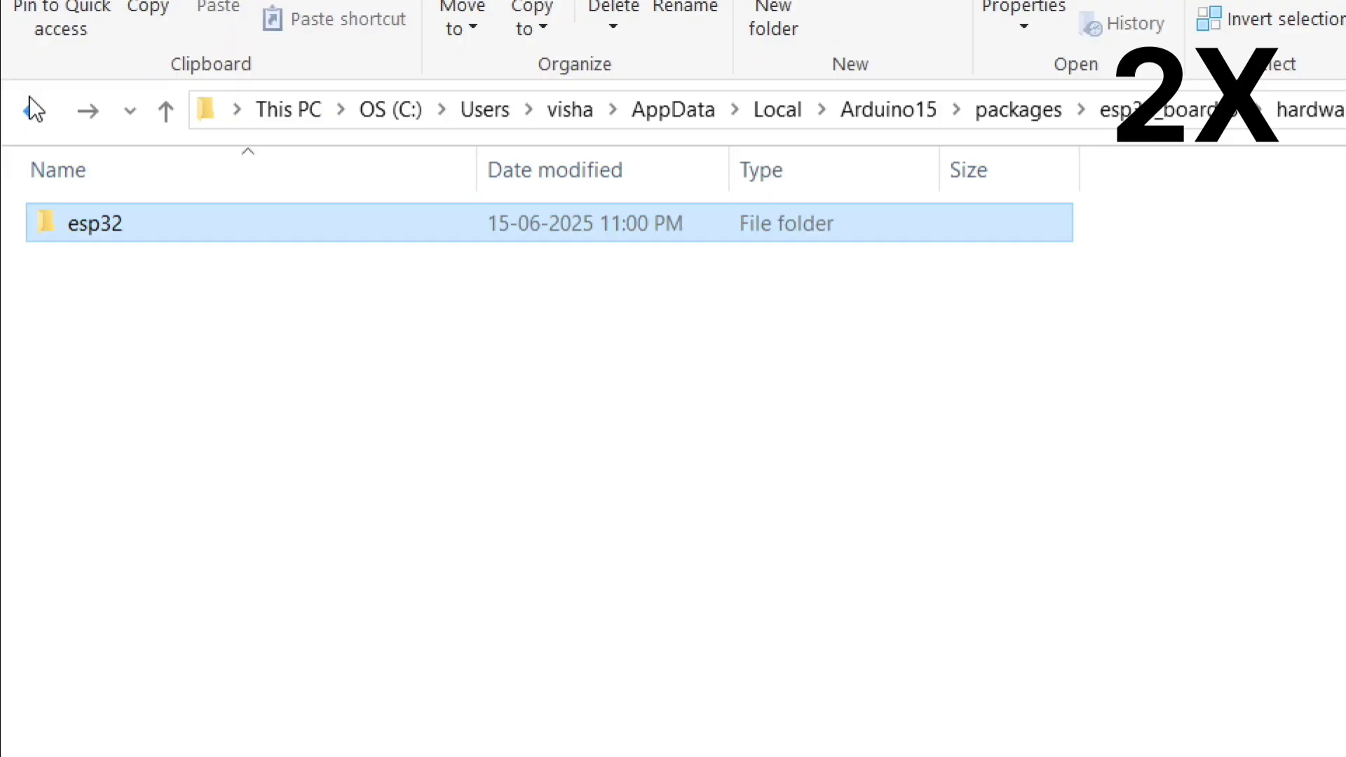
{"action": "left_click", "coordinate": [31, 106]}
{"action": "left_click", "coordinate": [31, 105]}
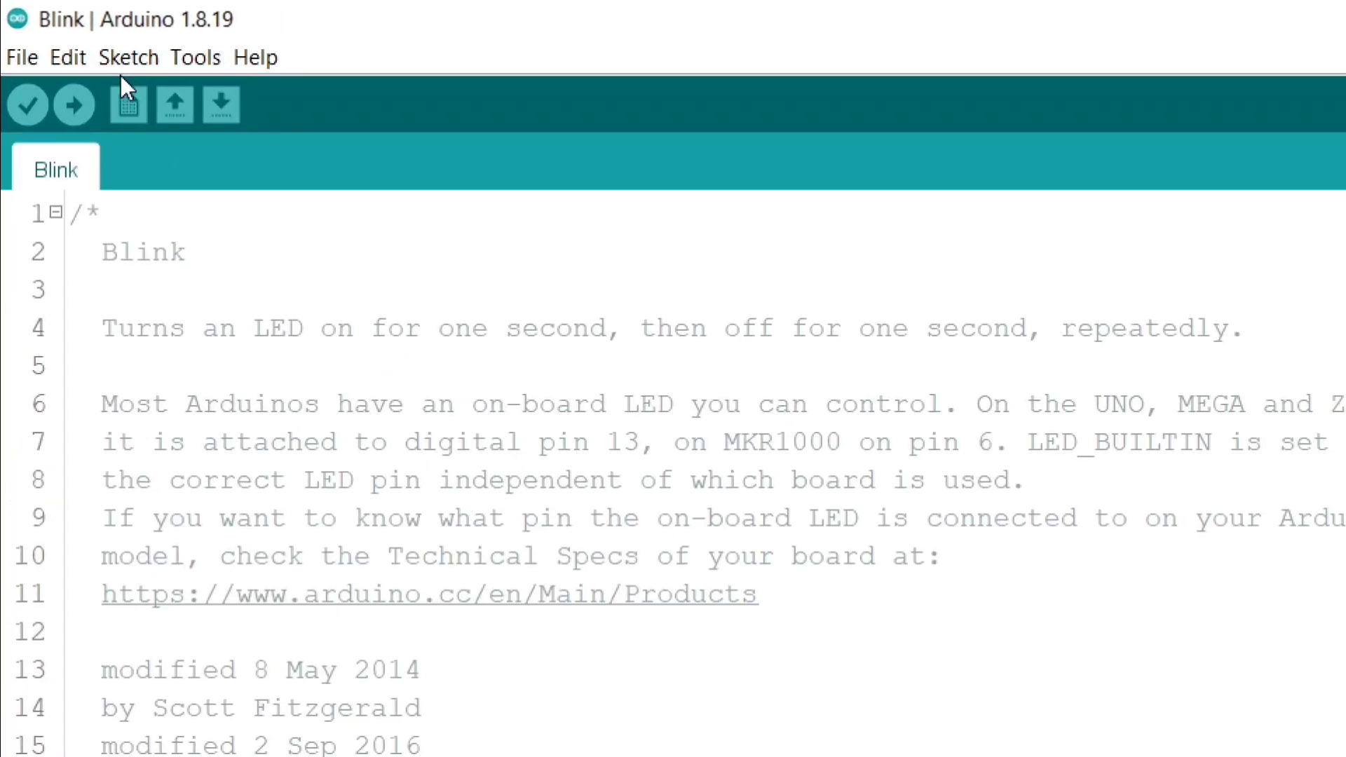
Step: Look through the renamed ESP32 version groups in the board list and choose ESP32 Dev Module under ESP32 V3.2.0
{"action": "left_click", "coordinate": [185, 62]}
{"action": "mouse_move", "coordinate": [510, 403]}
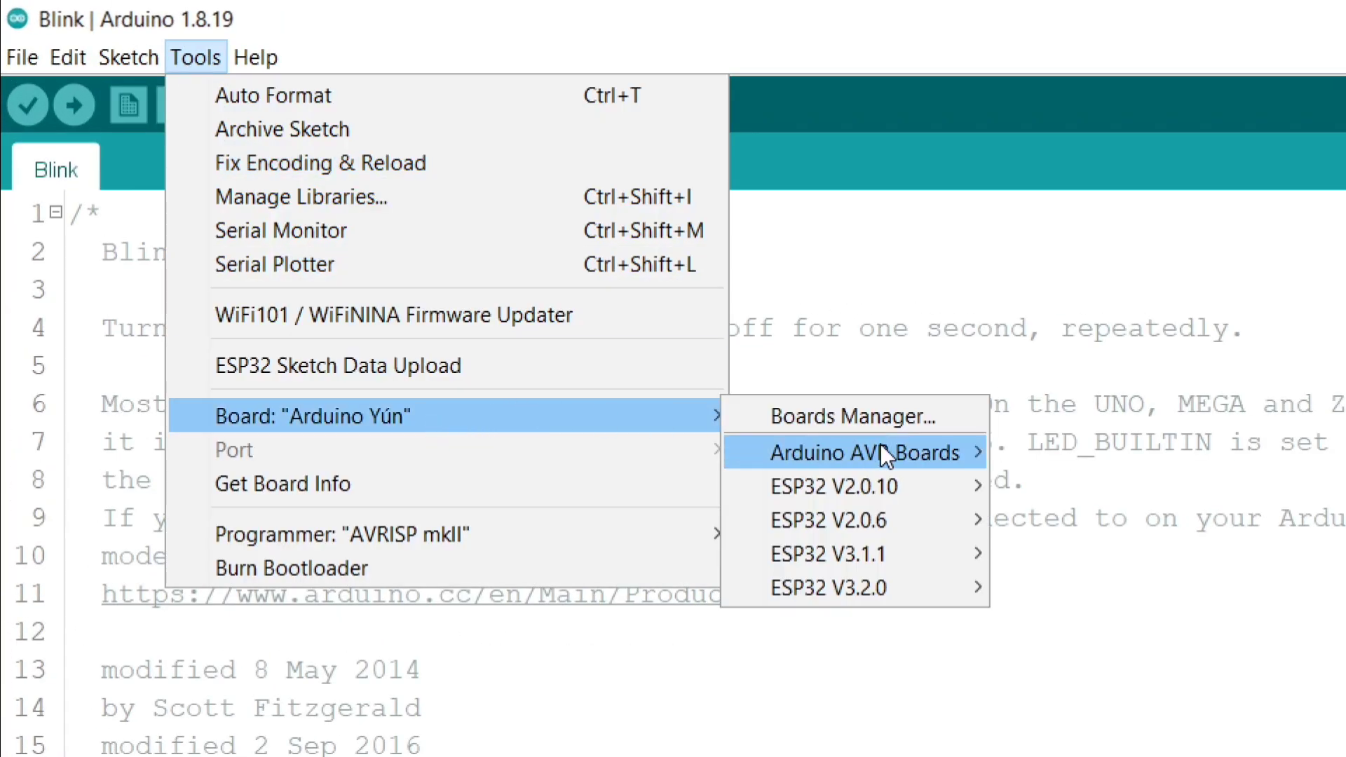
{"action": "mouse_move", "coordinate": [912, 589]}
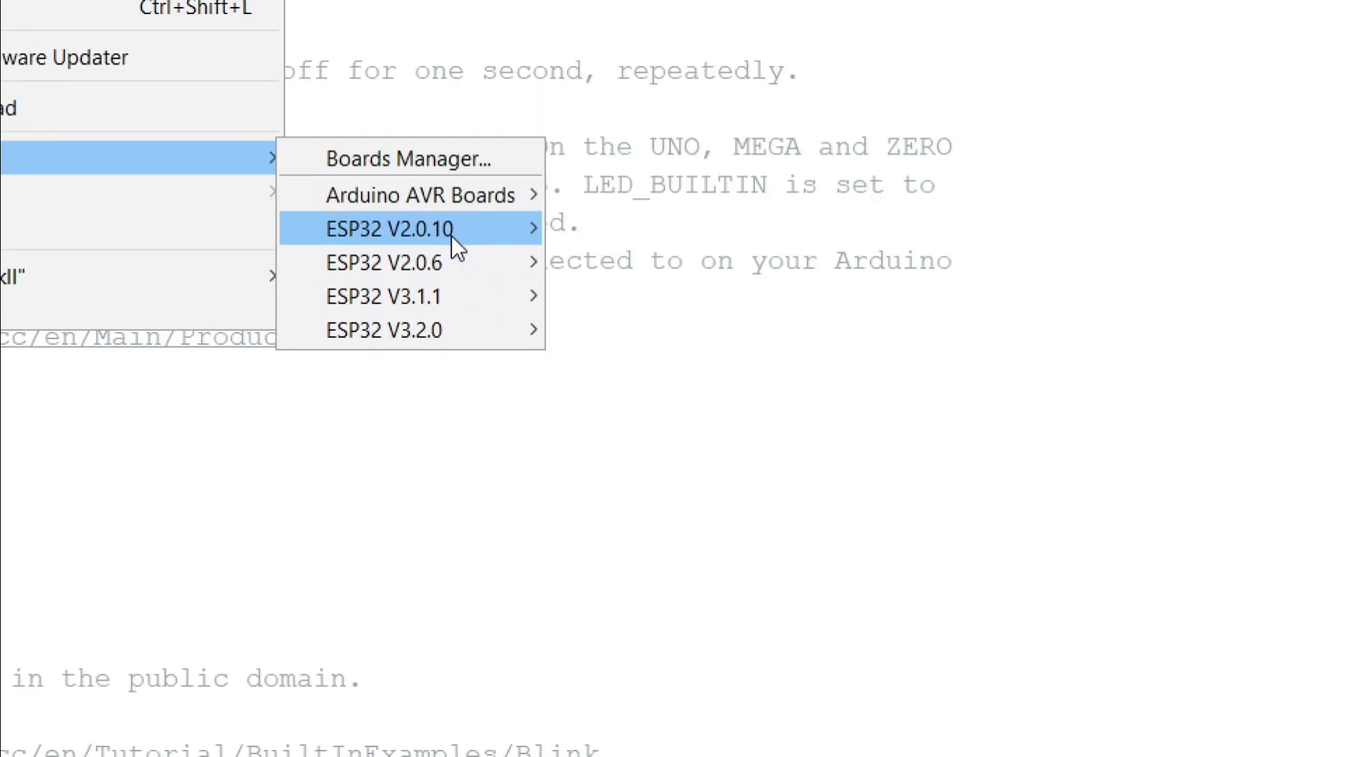
{"action": "mouse_move", "coordinate": [446, 255]}
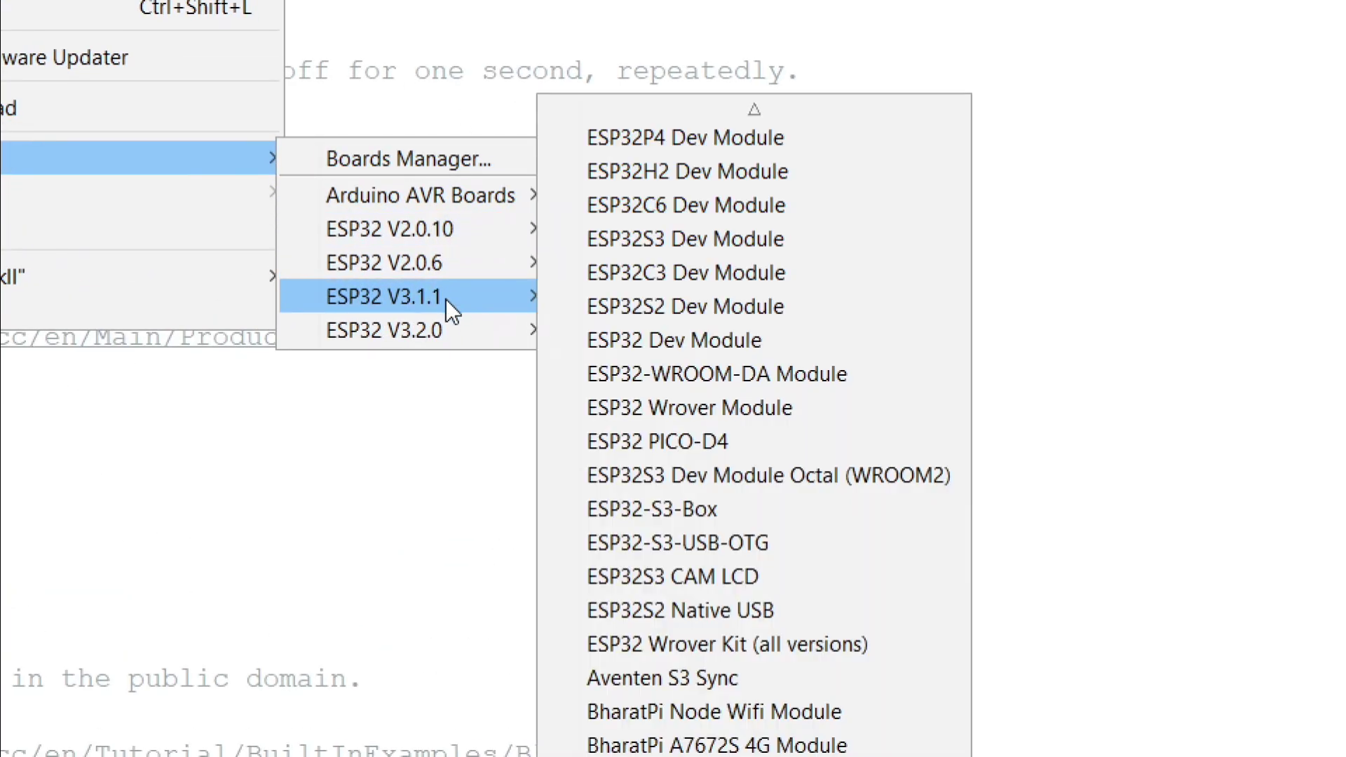
{"action": "mouse_move", "coordinate": [453, 220]}
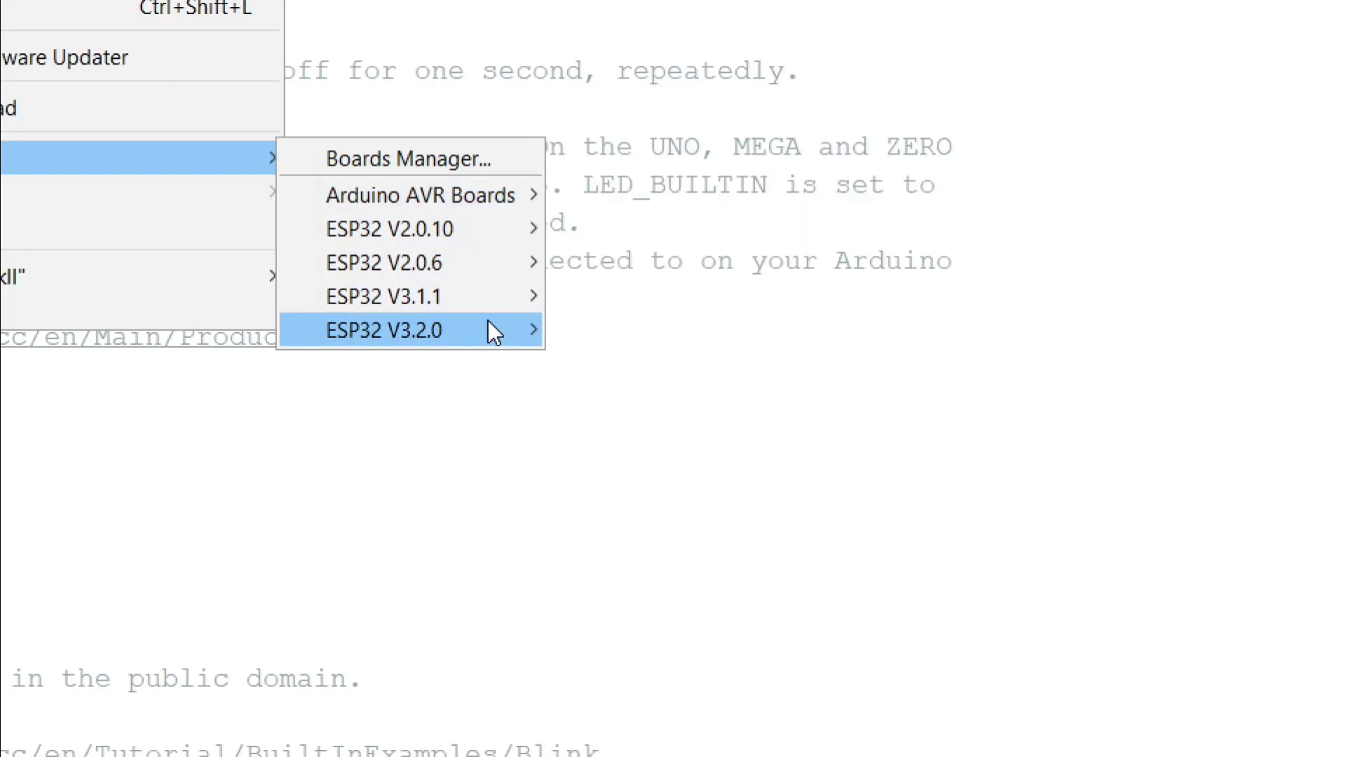
{"action": "mouse_move", "coordinate": [490, 305]}
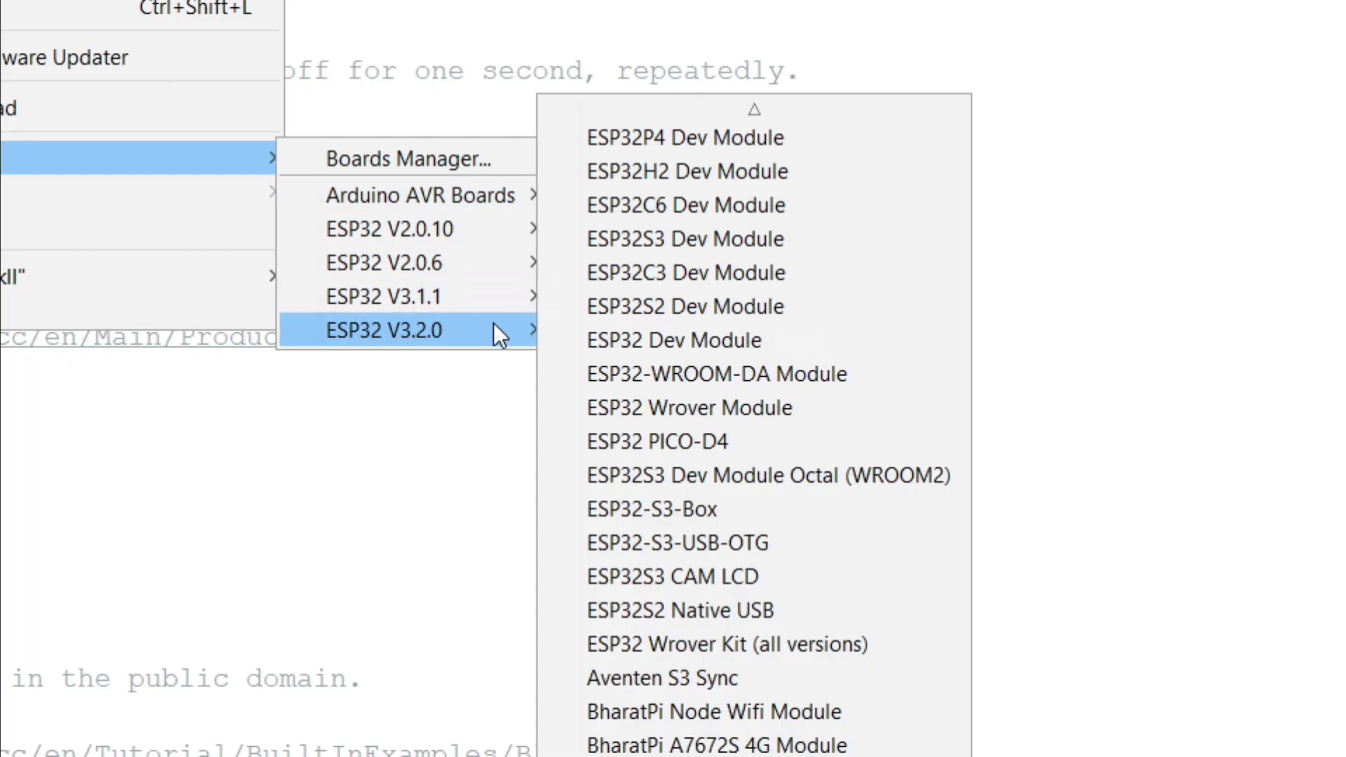
{"action": "left_click", "coordinate": [676, 327]}
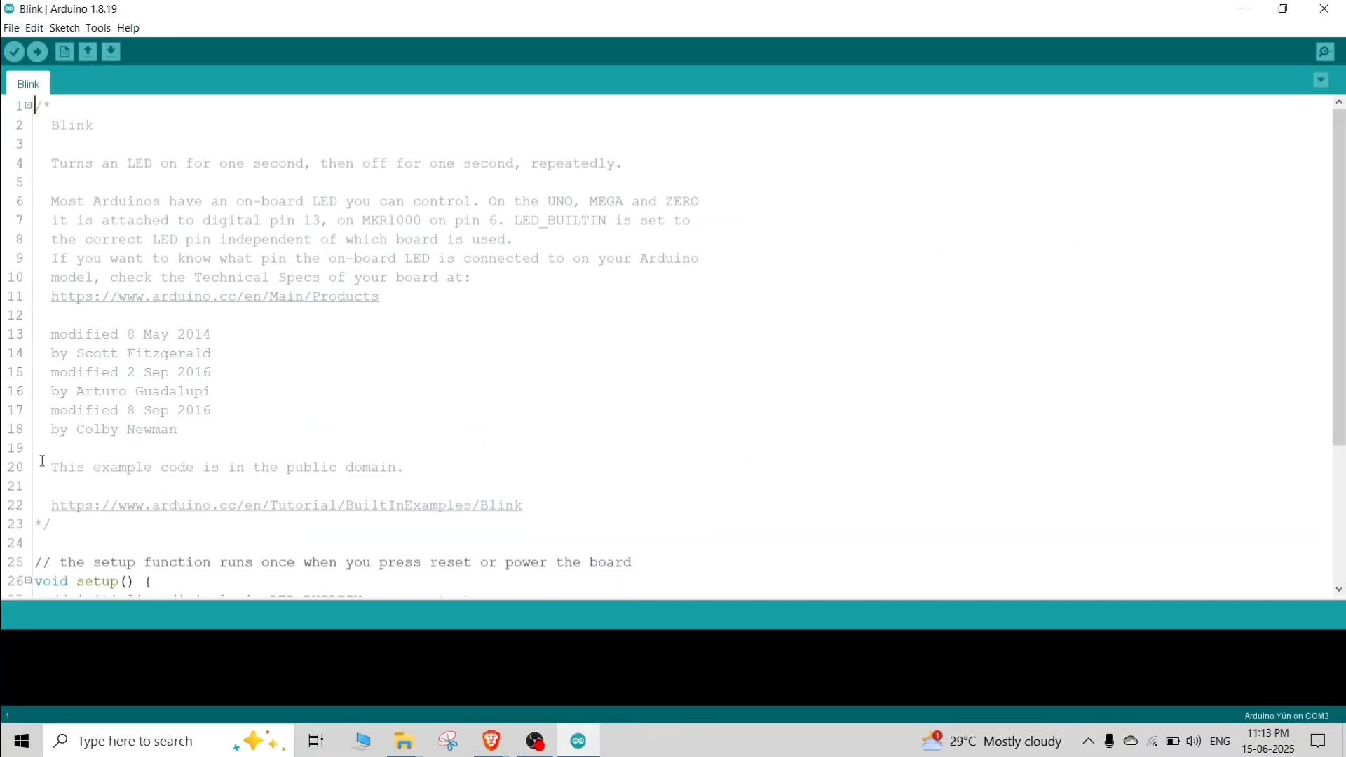
Step: Replace LED_BUILTIN with 2 in the Blink sketch's pinMode and both digitalWrite calls, then upload the sketch
{"action": "scroll", "coordinate": [77, 459], "scroll_direction": "down", "scroll_amount": 4}
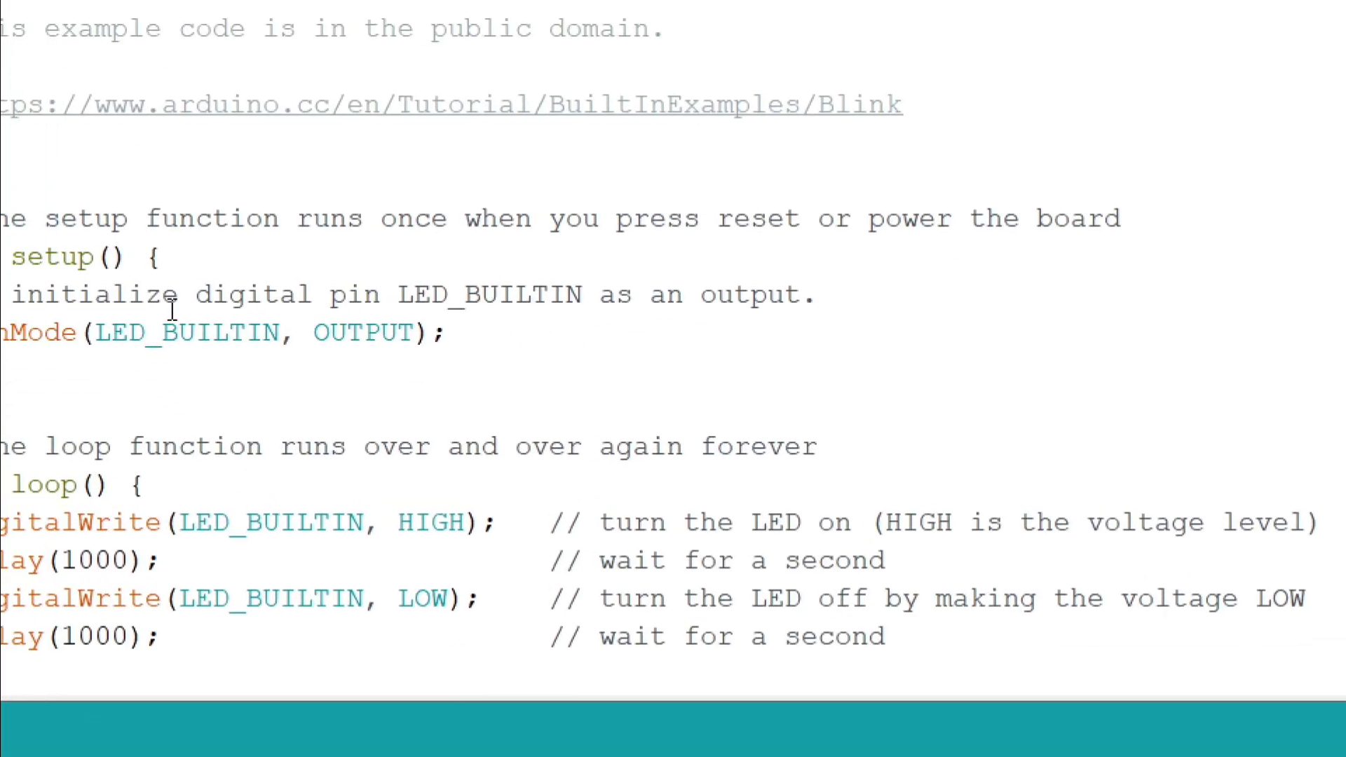
{"action": "double_click", "coordinate": [195, 327]}
{"action": "type", "text": "2"}
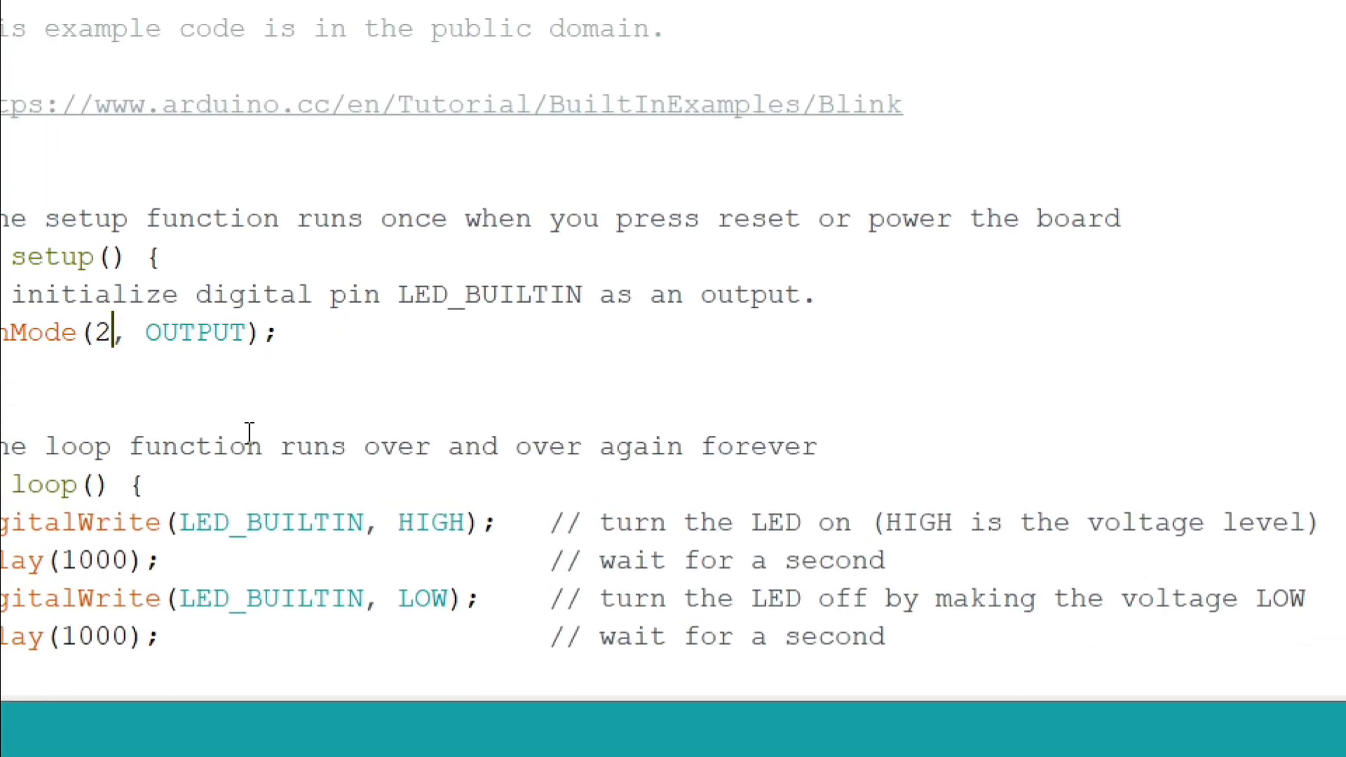
{"action": "double_click", "coordinate": [242, 537]}
{"action": "type", "text": "2"}
{"action": "double_click", "coordinate": [261, 598]}
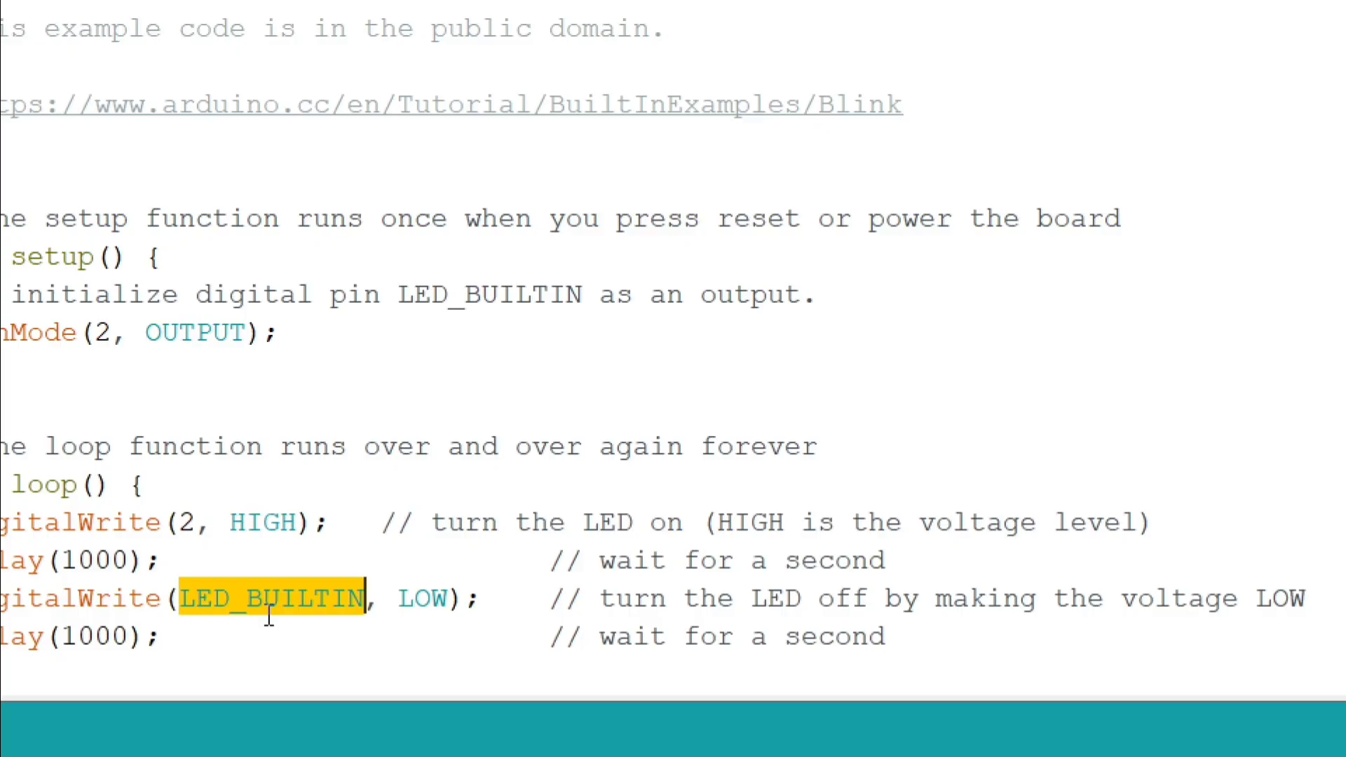
{"action": "type", "text": "2"}
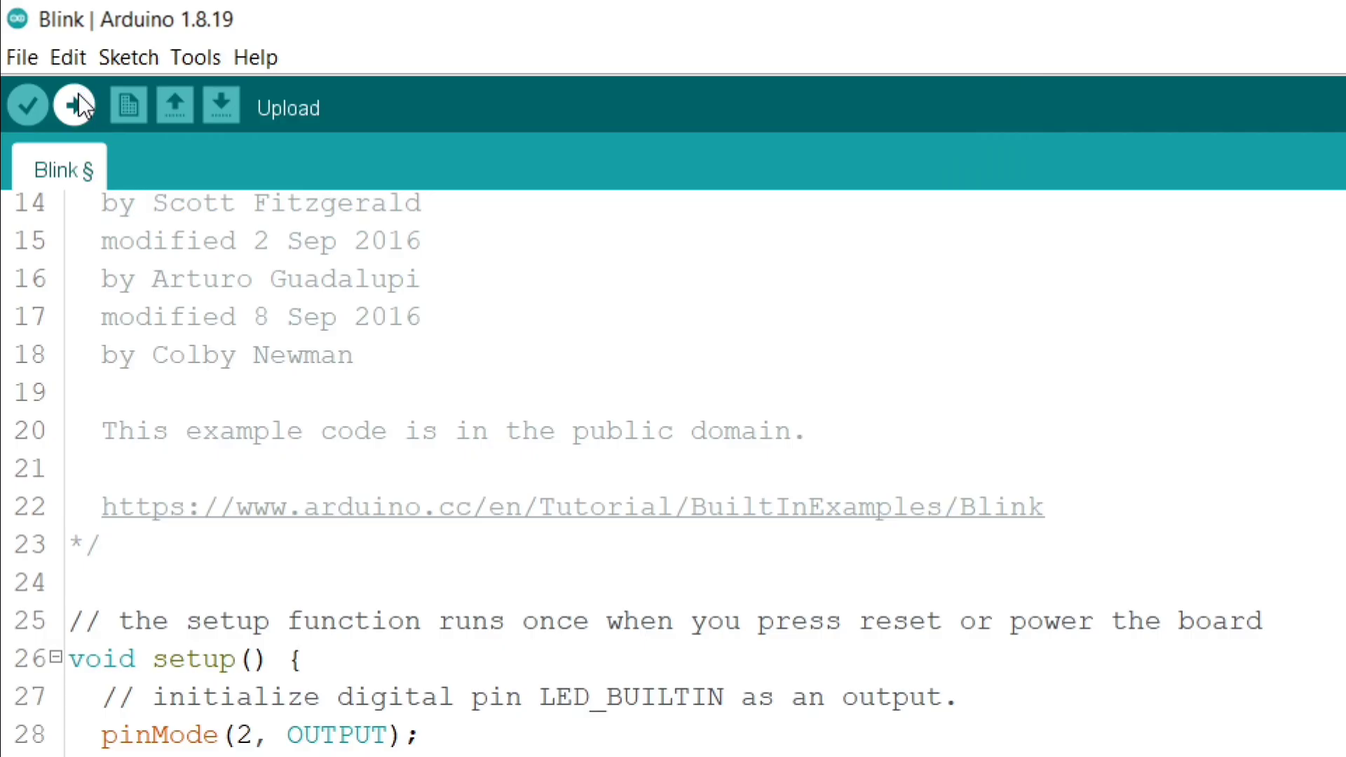
{"action": "left_click", "coordinate": [37, 52]}
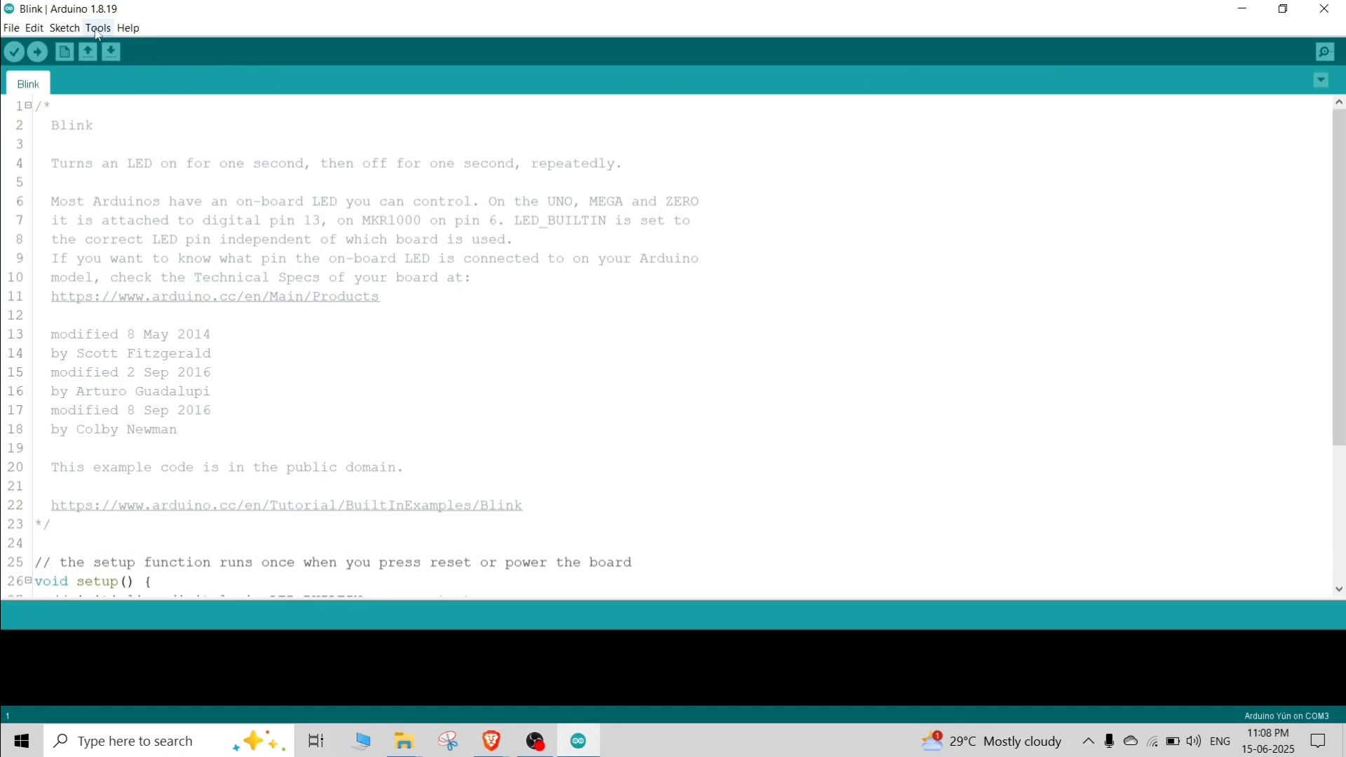
Step: Install version 3.1.1 of esp32_board_0 in Boards Manager, then close it and check the platform names in the board list
{"action": "left_click", "coordinate": [98, 32]}
{"action": "mouse_move", "coordinate": [316, 206]}
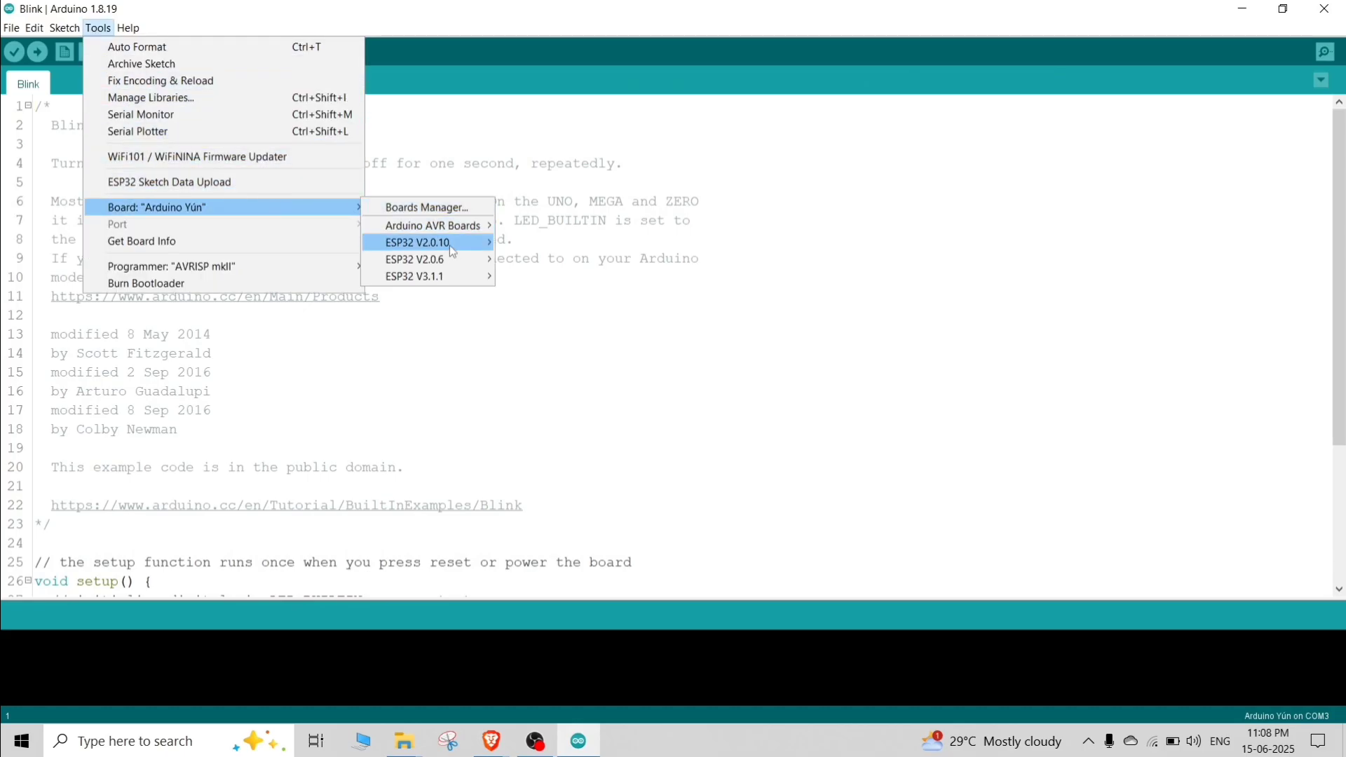
{"action": "mouse_move", "coordinate": [478, 224]}
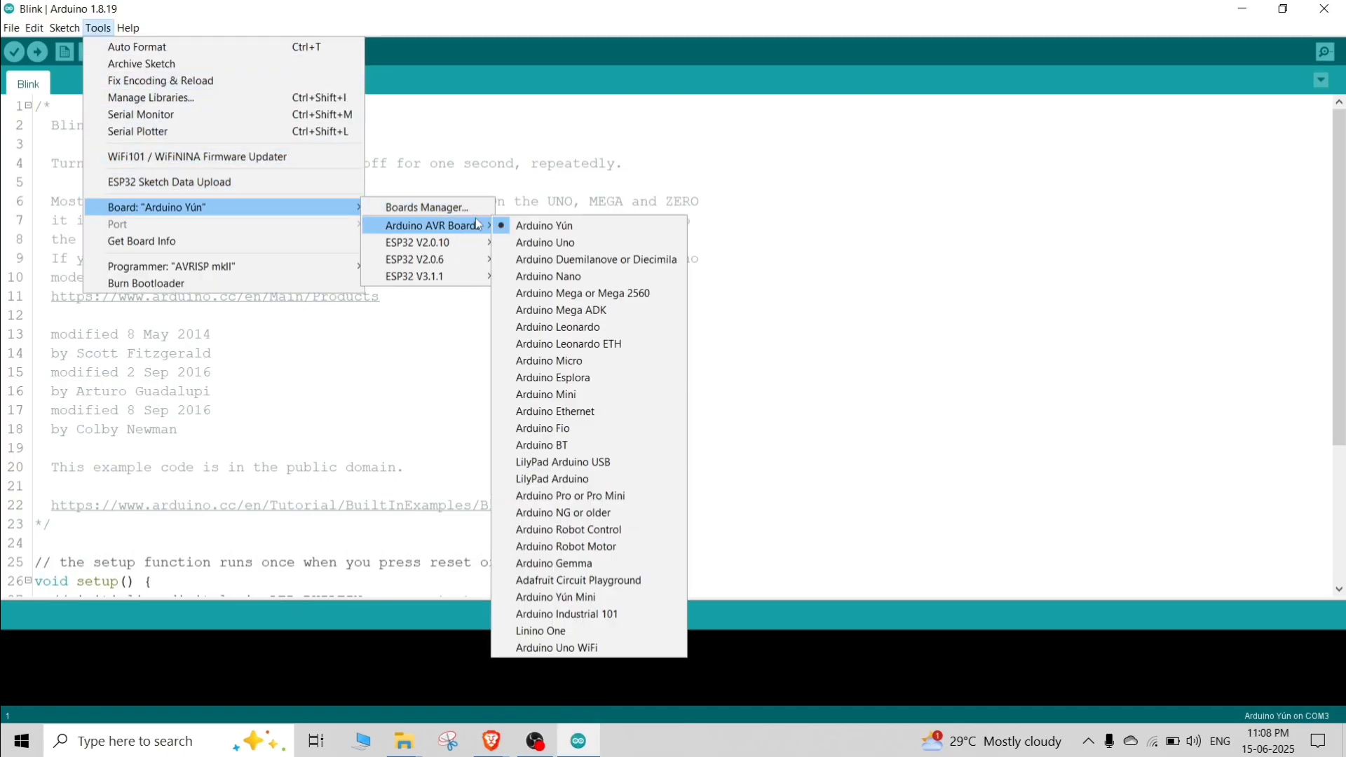
{"action": "left_click", "coordinate": [428, 207]}
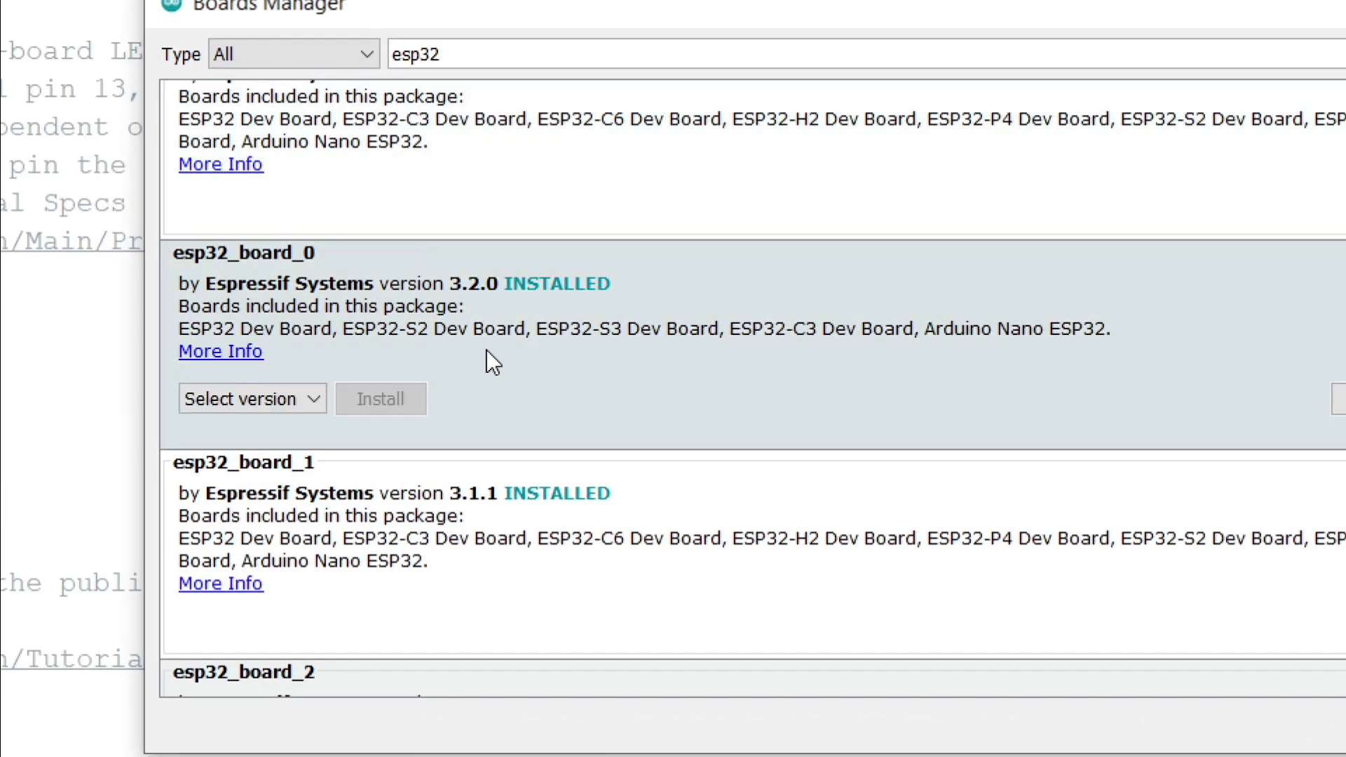
{"action": "left_click", "coordinate": [286, 398]}
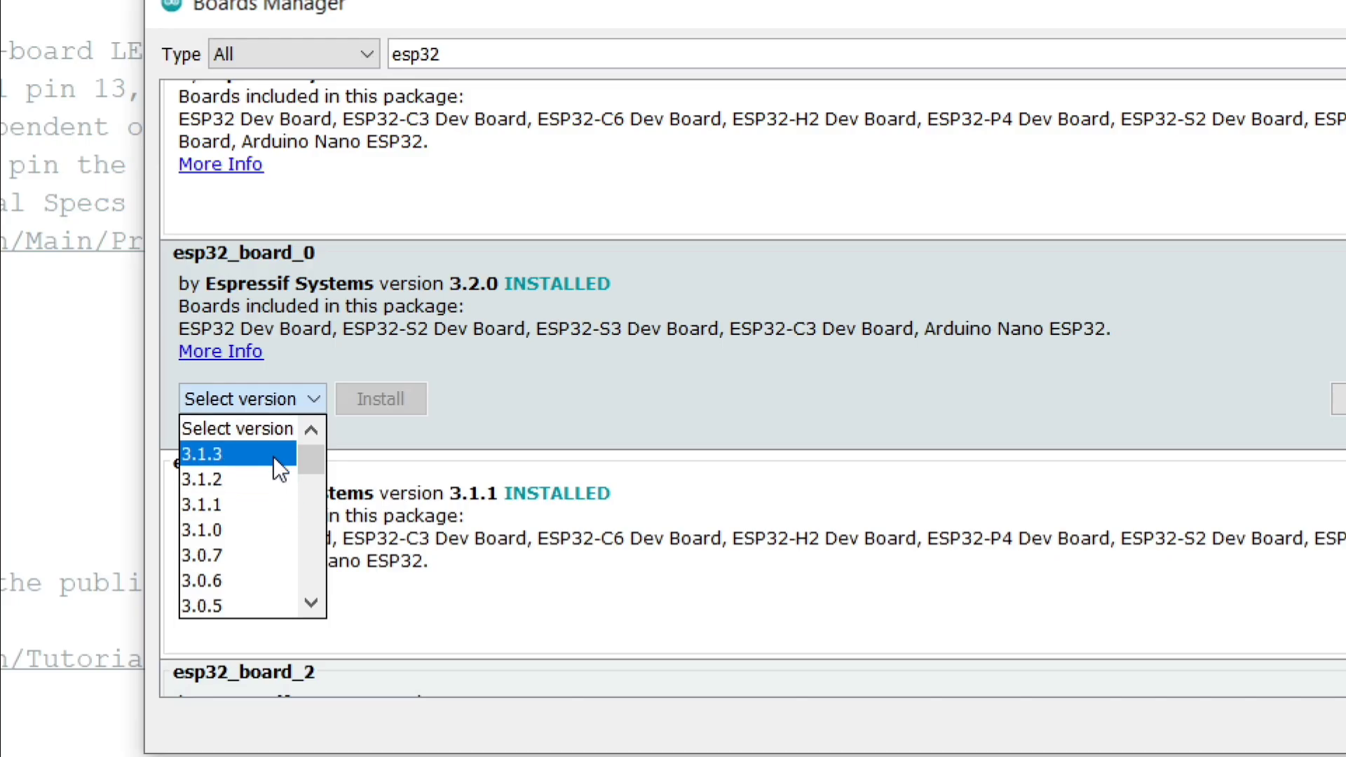
{"action": "left_click", "coordinate": [258, 507]}
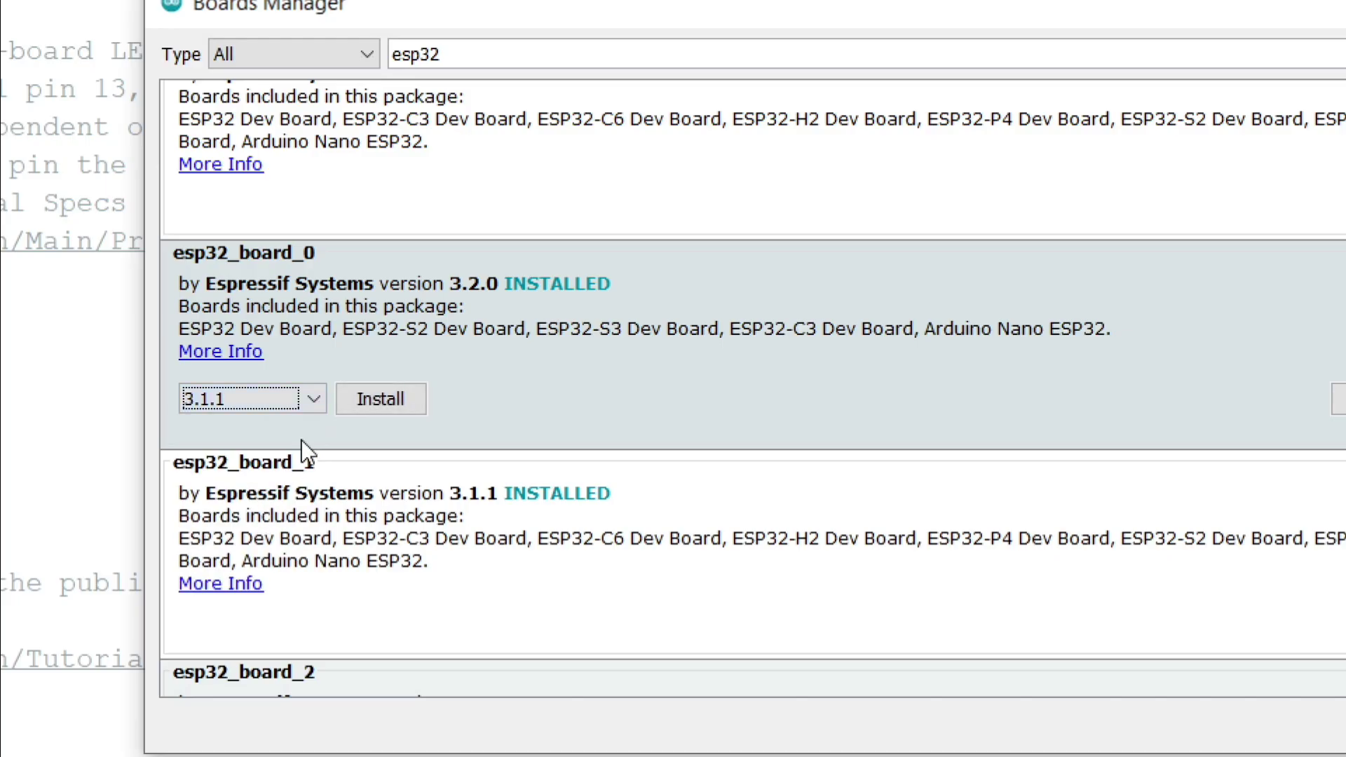
{"action": "left_click", "coordinate": [380, 399]}
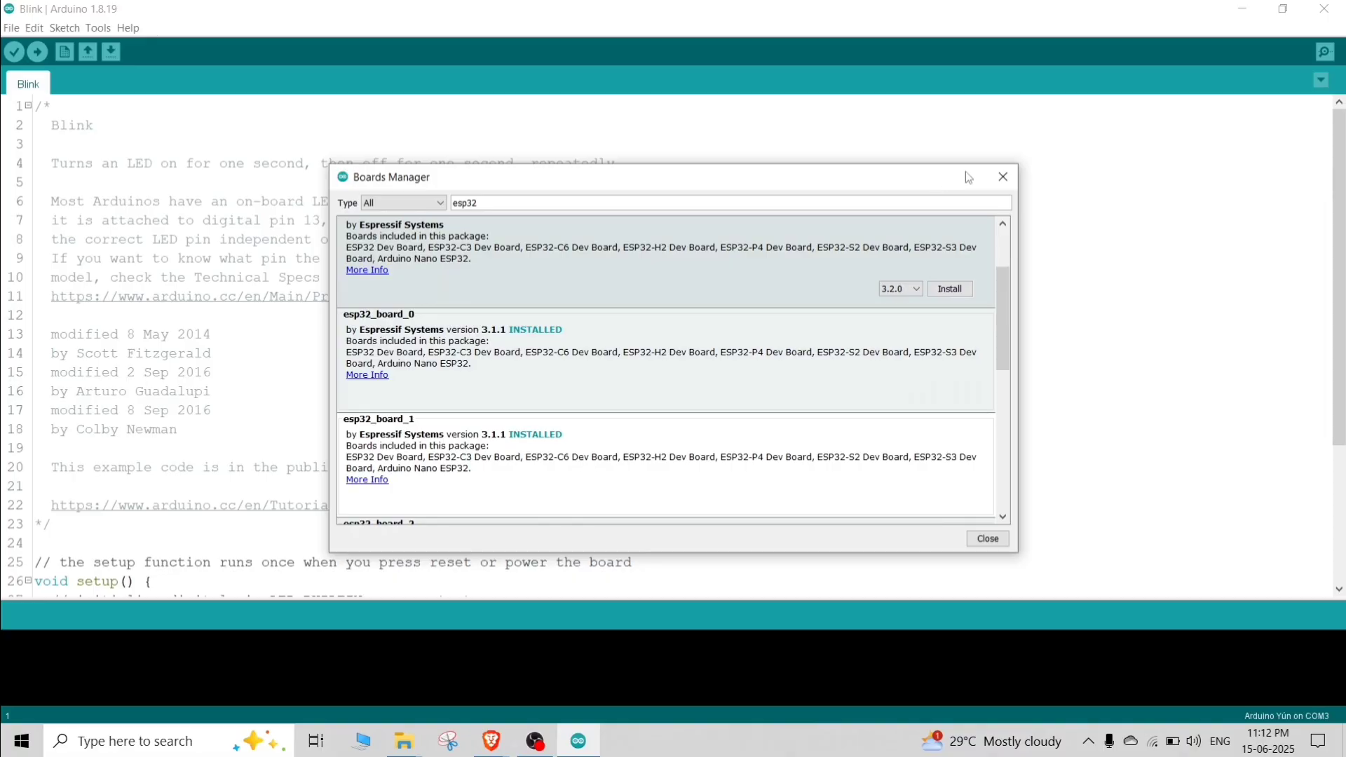
{"action": "left_click", "coordinate": [1003, 179]}
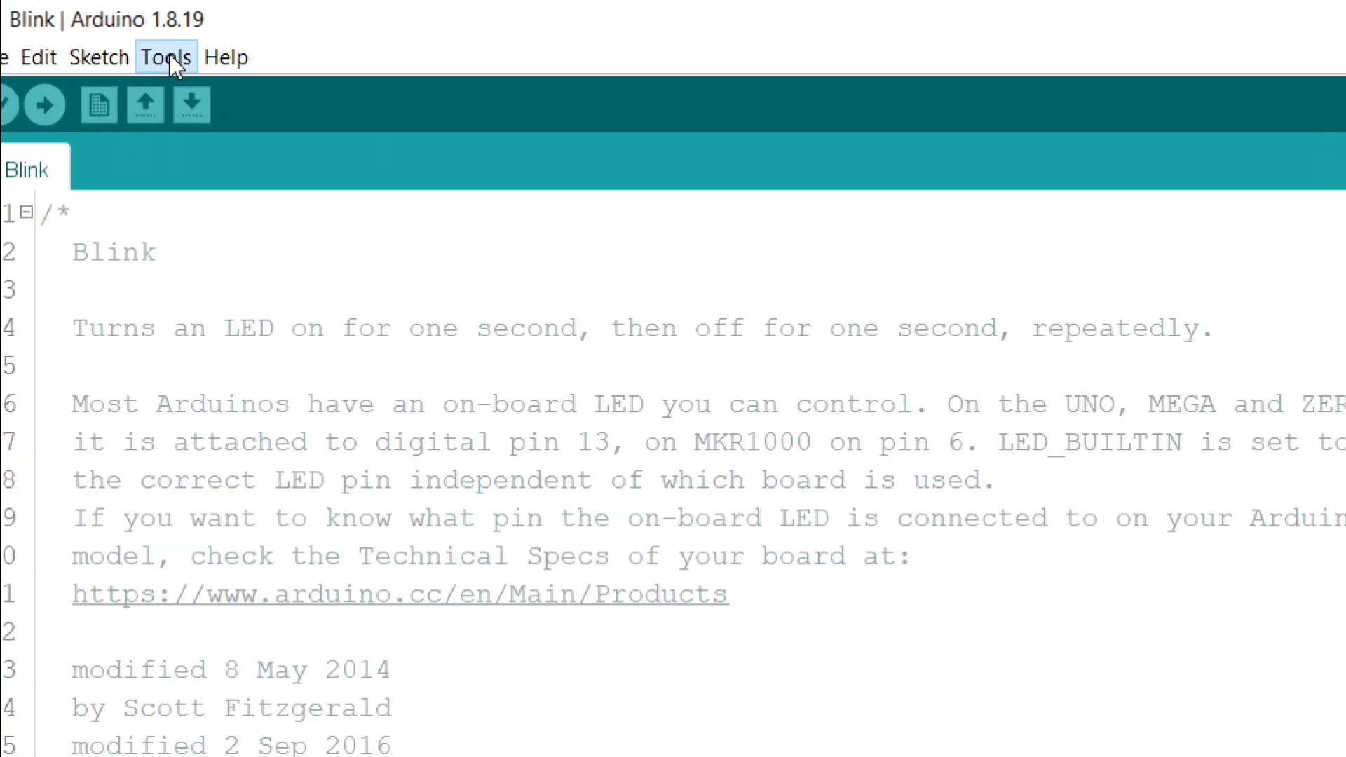
{"action": "left_click", "coordinate": [98, 28]}
{"action": "mouse_move", "coordinate": [335, 201]}
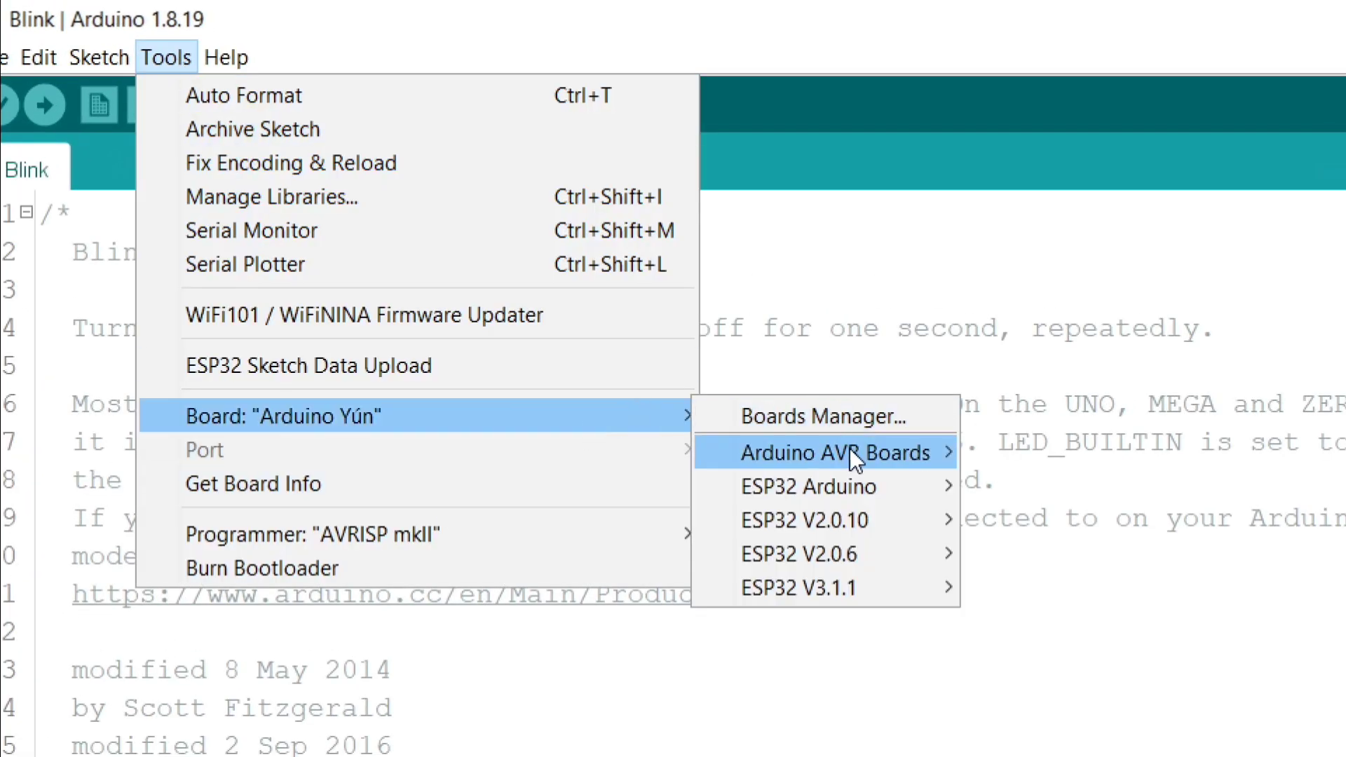
{"action": "mouse_move", "coordinate": [939, 494]}
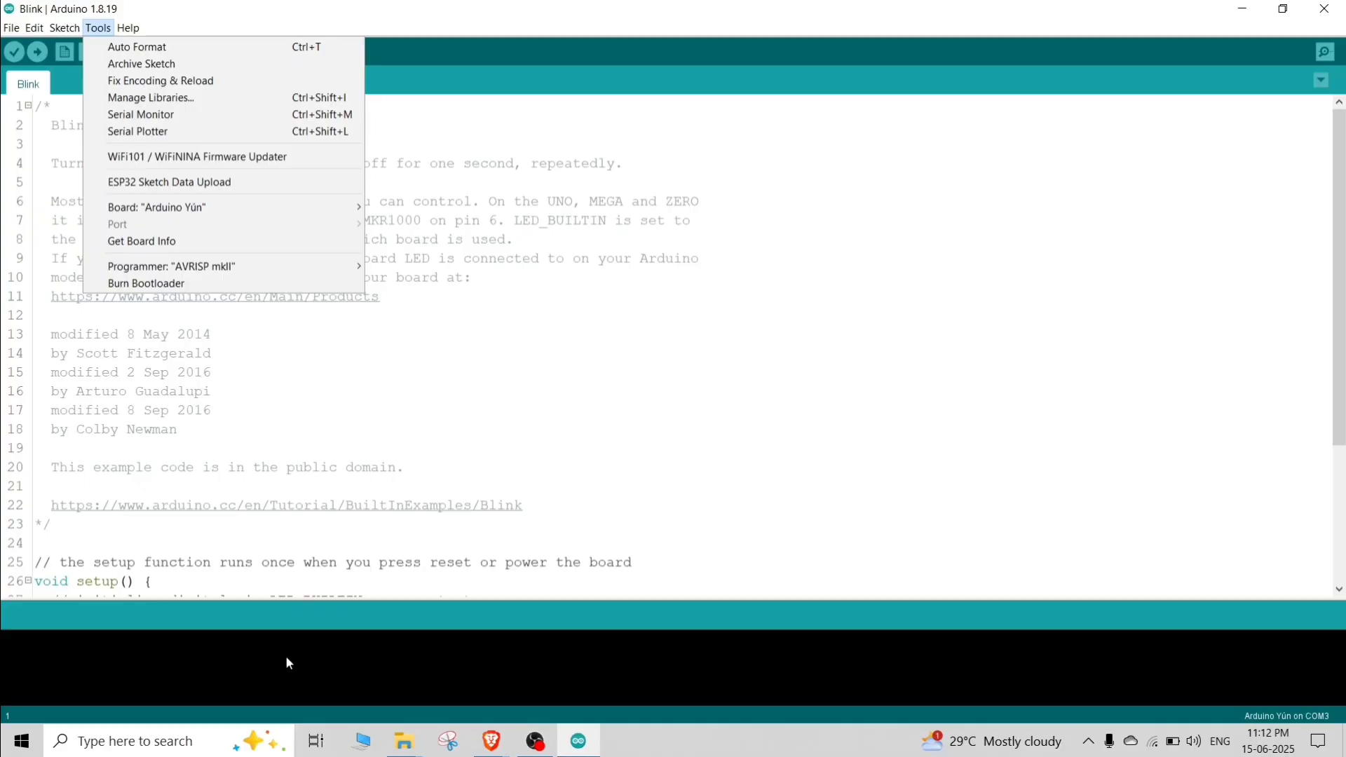
Step: Switch to File Explorer and open the platform text file in esp32_board_0's hardware\esp32\3.1.1 folder
{"action": "left_click", "coordinate": [404, 741]}
{"action": "left_click", "coordinate": [481, 652]}
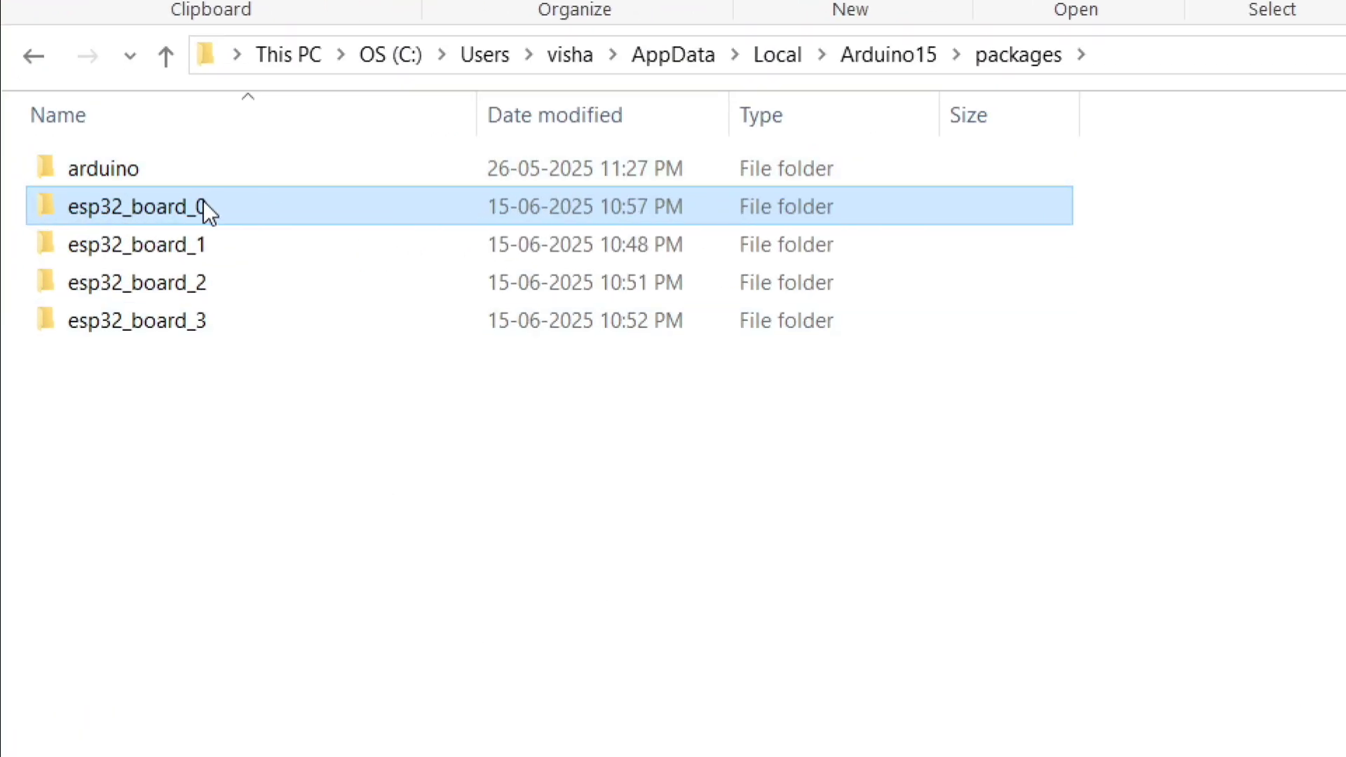
{"action": "double_click", "coordinate": [204, 204]}
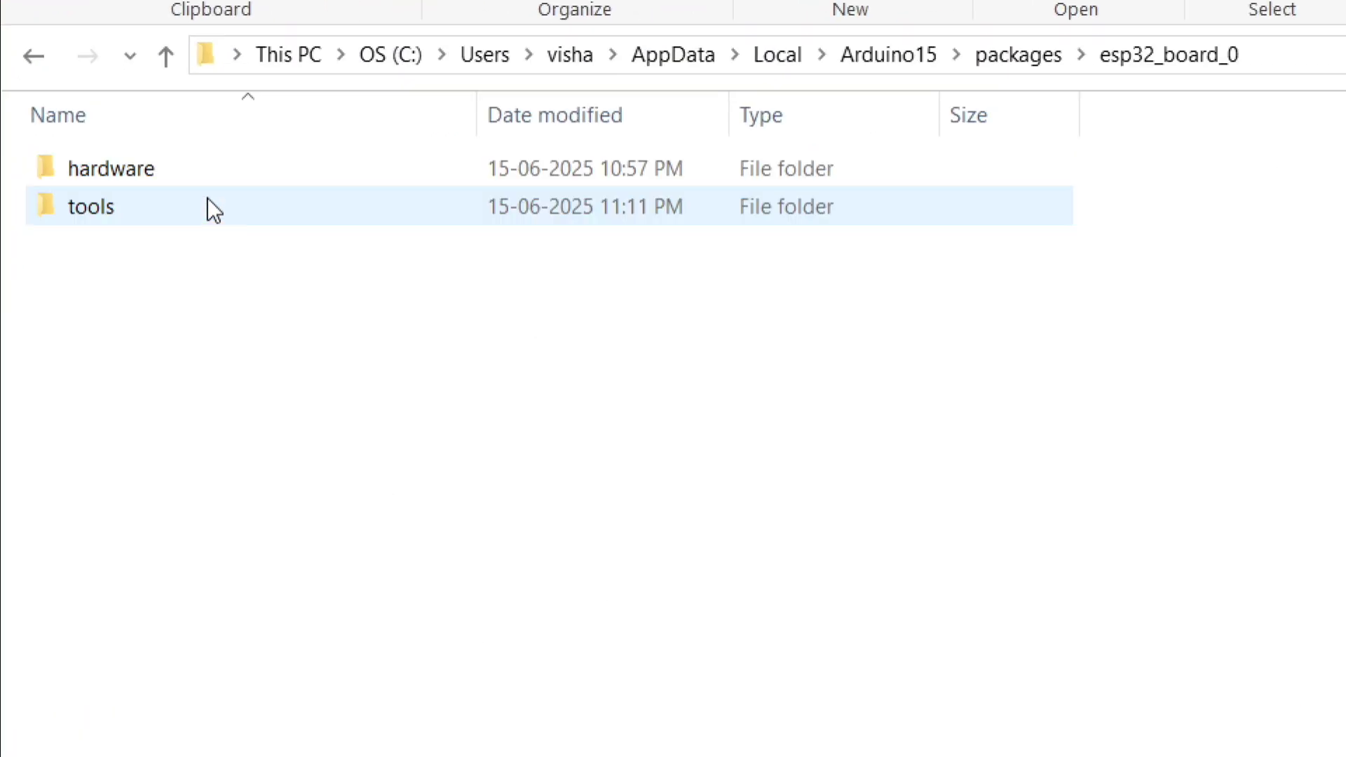
{"action": "double_click", "coordinate": [199, 169]}
{"action": "double_click", "coordinate": [198, 168]}
{"action": "double_click", "coordinate": [202, 177]}
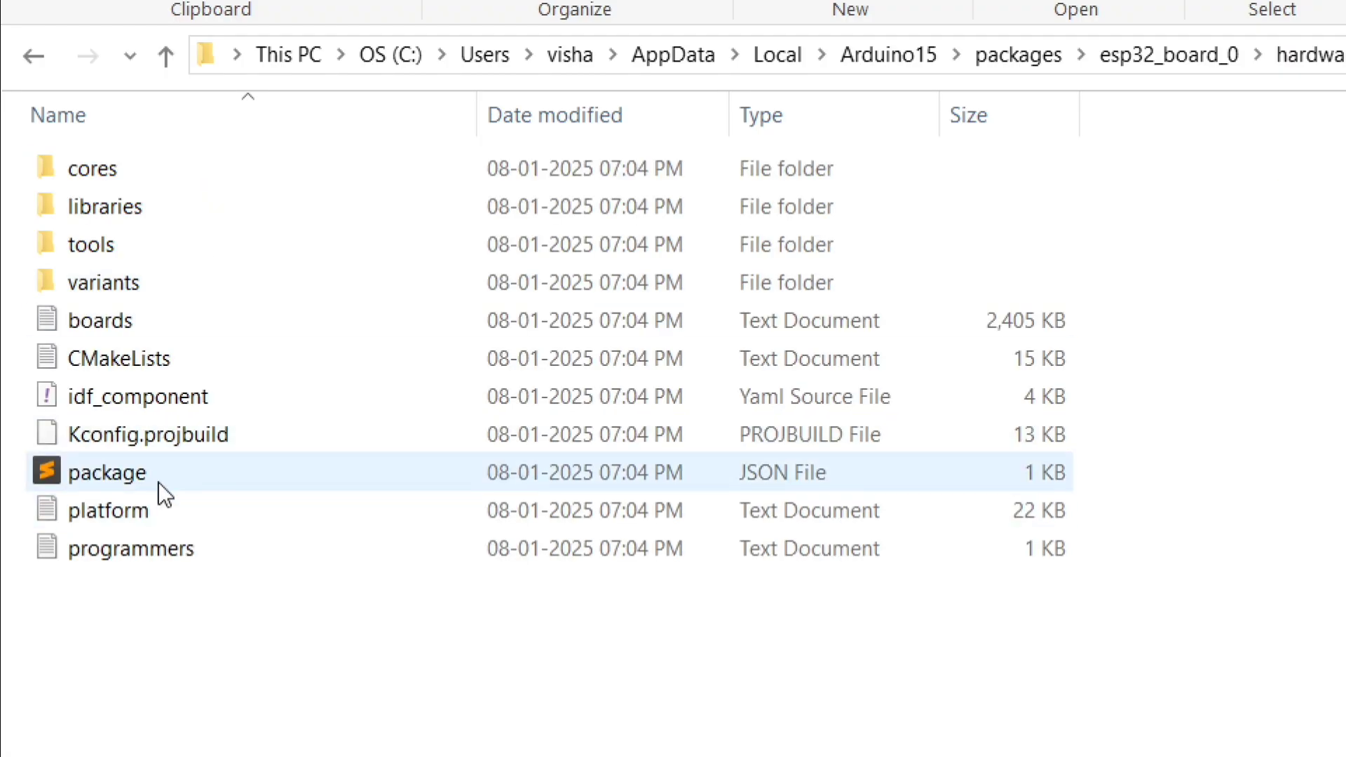
{"action": "double_click", "coordinate": [167, 516]}
Step: Change the platform name to ESP32 V3.1.1, then save and close the file
{"action": "double_click", "coordinate": [617, 266]}
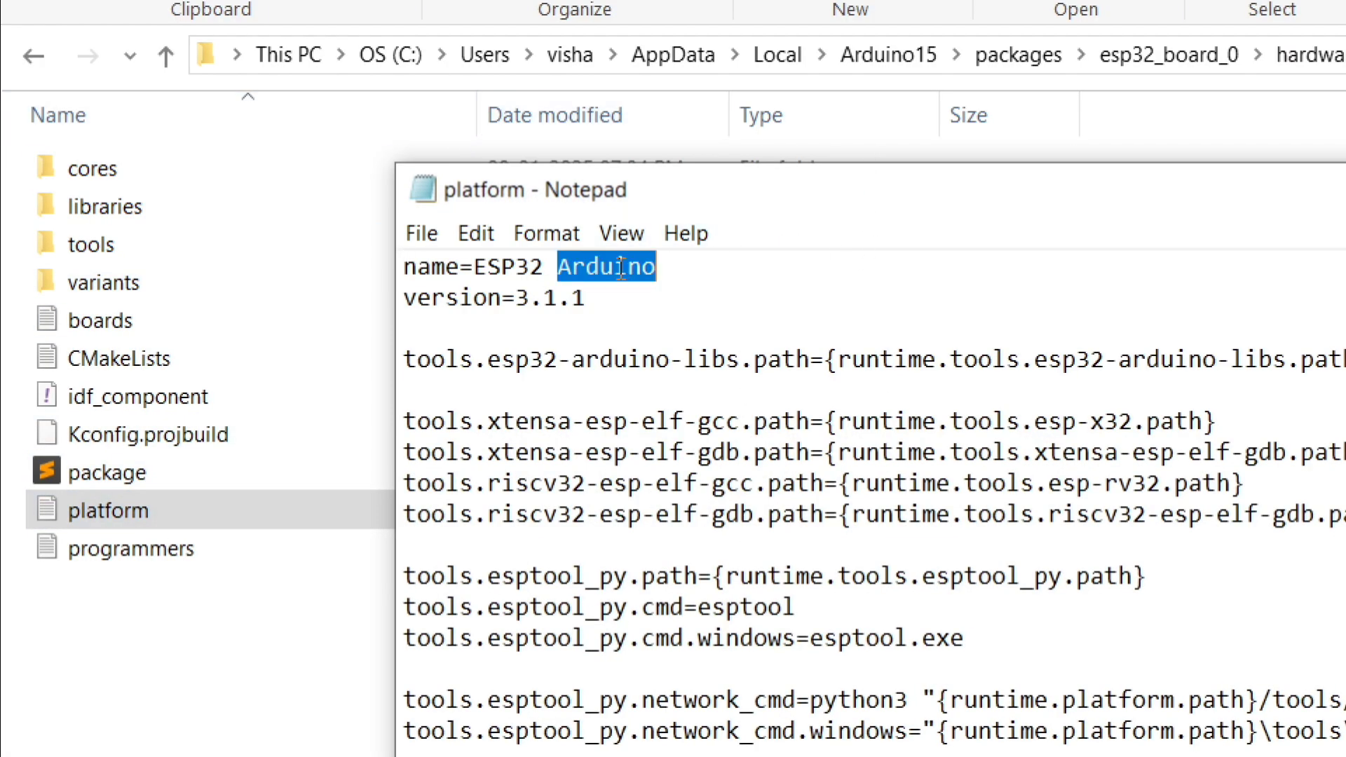
{"action": "type", "text": "V3."}
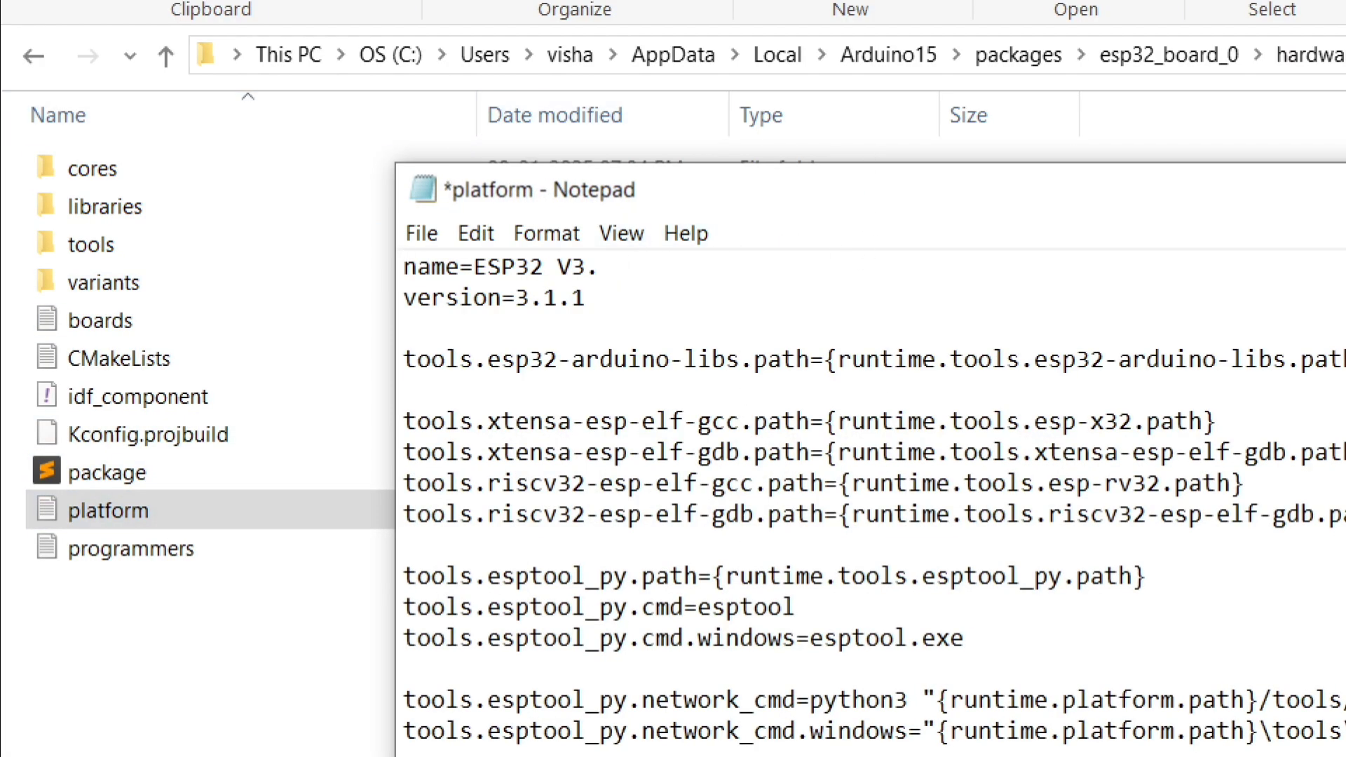
{"action": "type", "text": "1.1"}
{"action": "key", "text": "ctrl+s"}
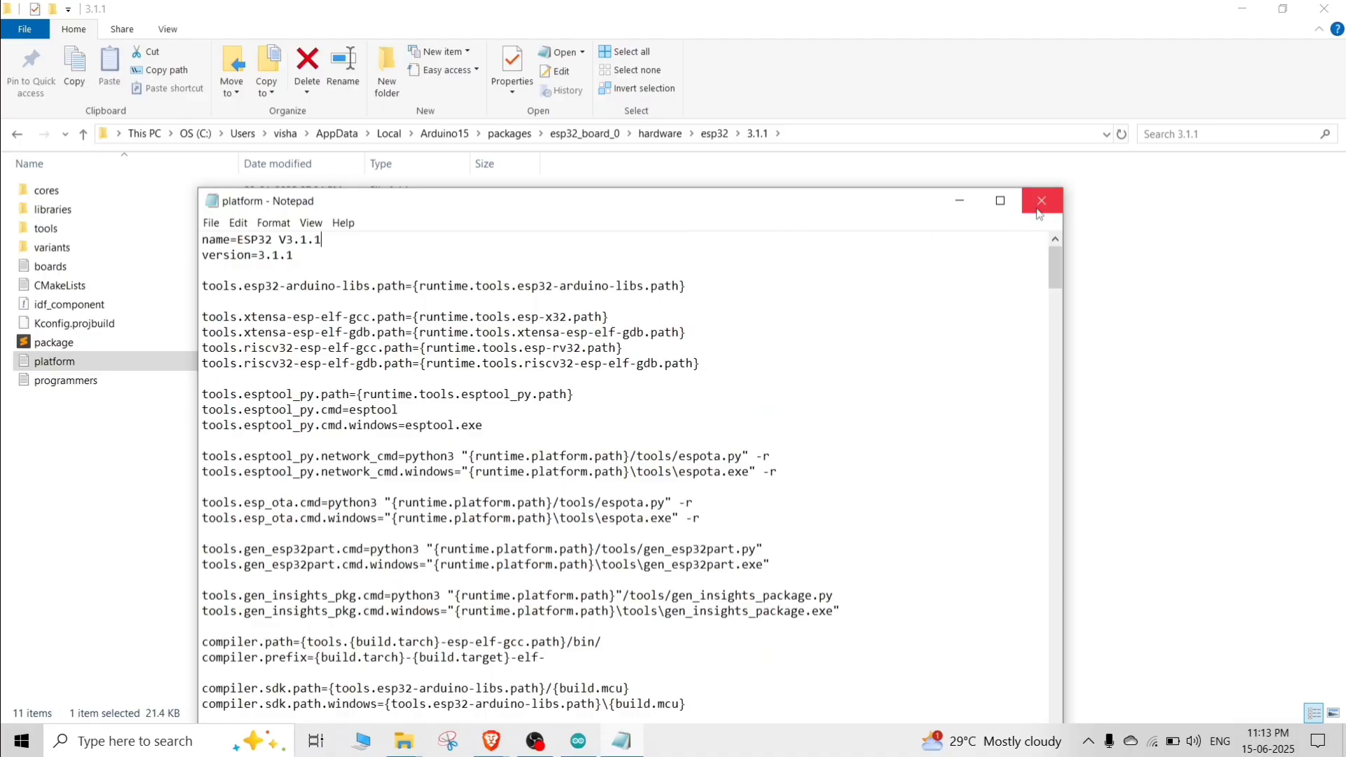
{"action": "left_click", "coordinate": [1042, 199]}
Step: Restart the Arduino IDE and check the board list for the renamed ESP32 V3.1.1 platform
{"action": "left_click", "coordinate": [584, 745]}
{"action": "left_click", "coordinate": [1326, 9]}
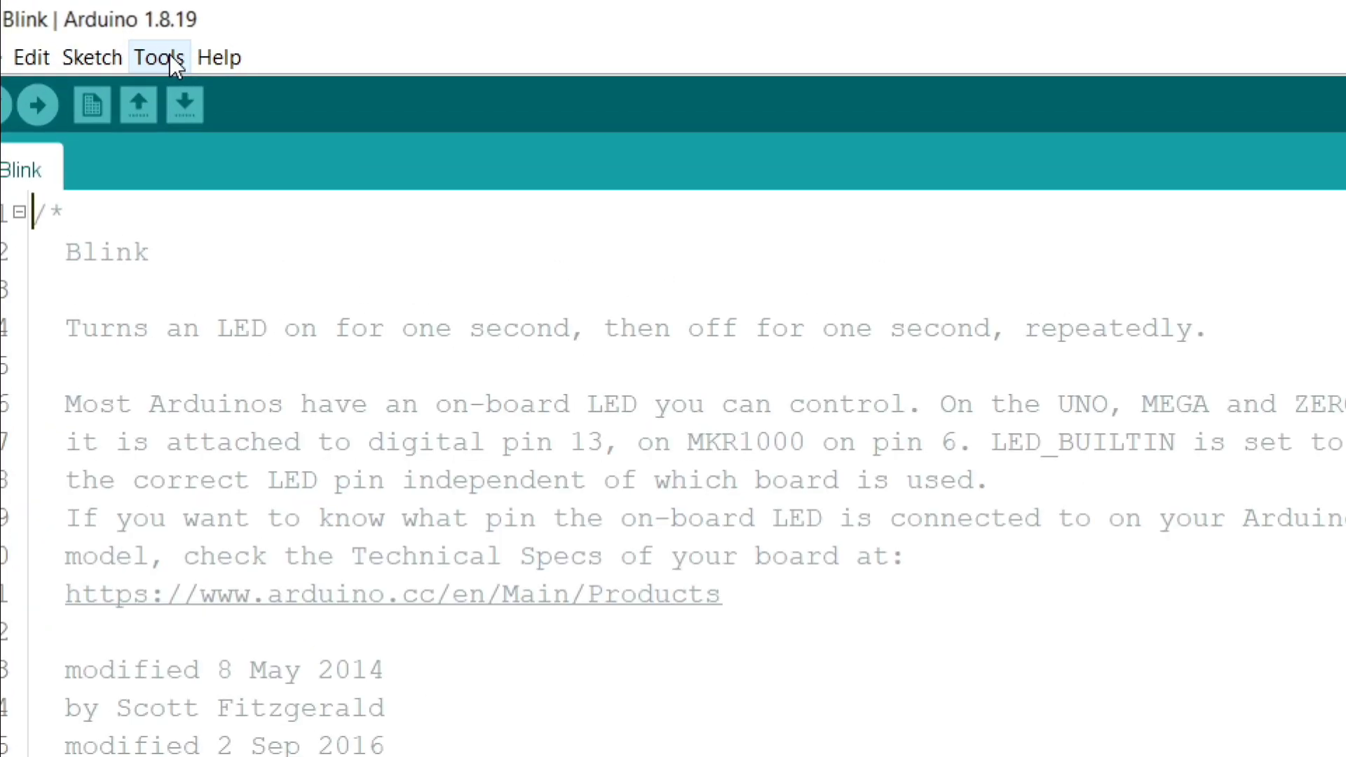
{"action": "left_click", "coordinate": [98, 28]}
{"action": "mouse_move", "coordinate": [263, 208]}
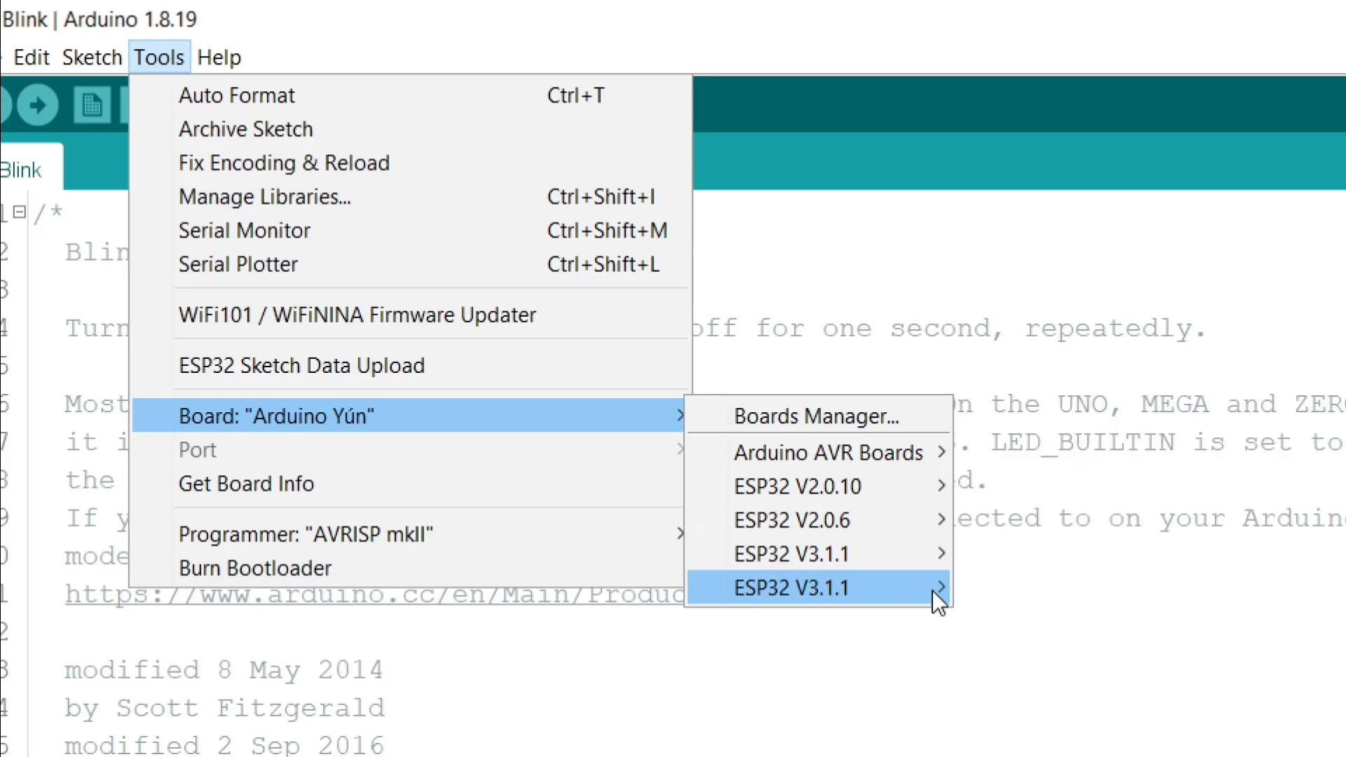
{"action": "mouse_move", "coordinate": [940, 589]}
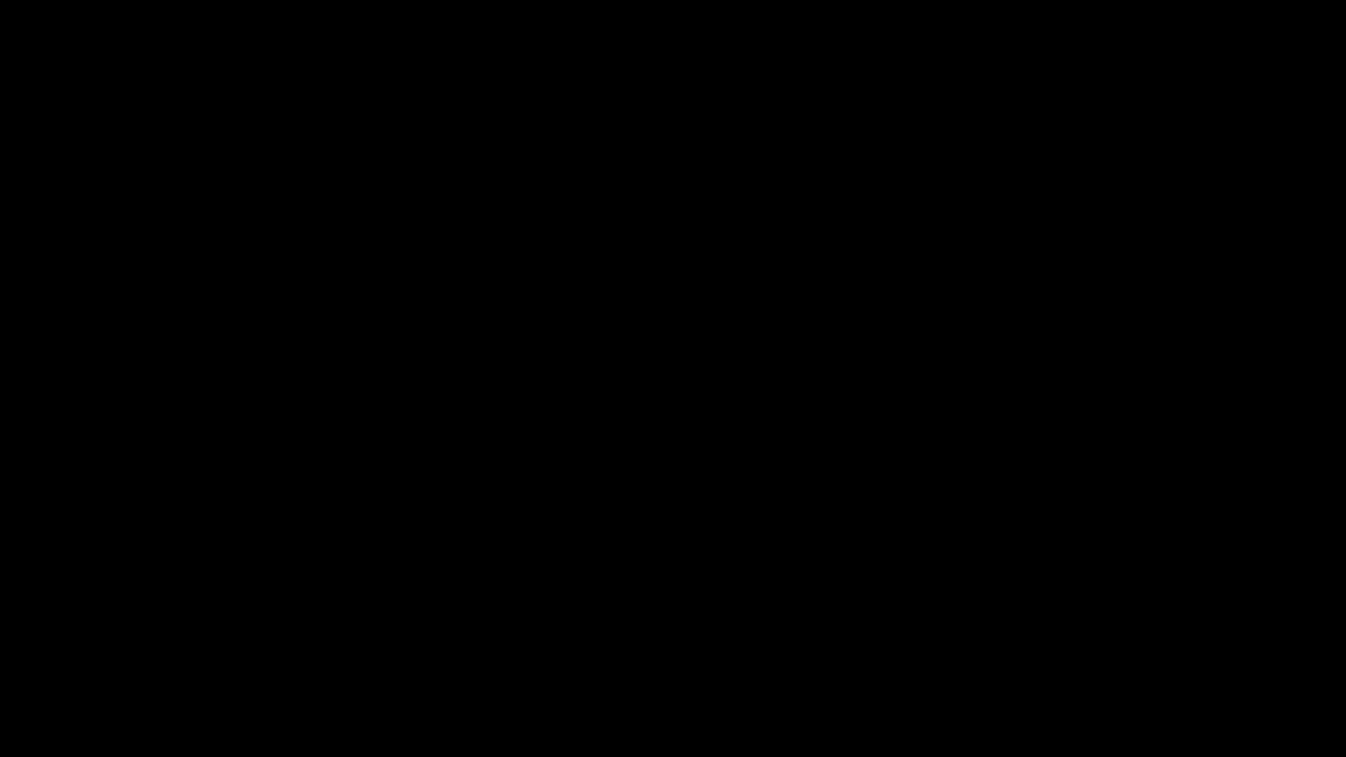